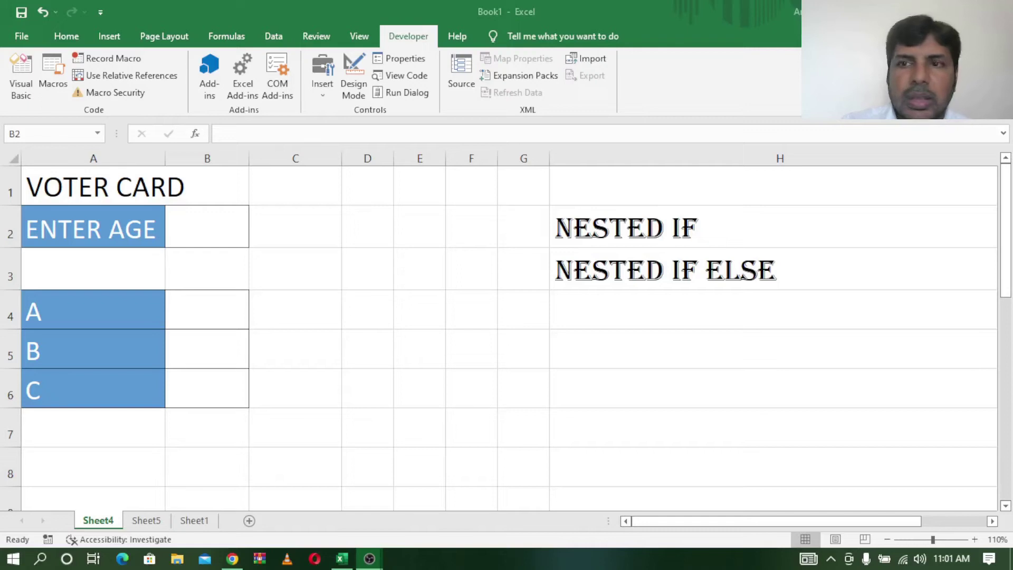
Step: Point out the NESTED IF and NESTED IF ELSE headings, then show the channel's playlists
click(626, 230)
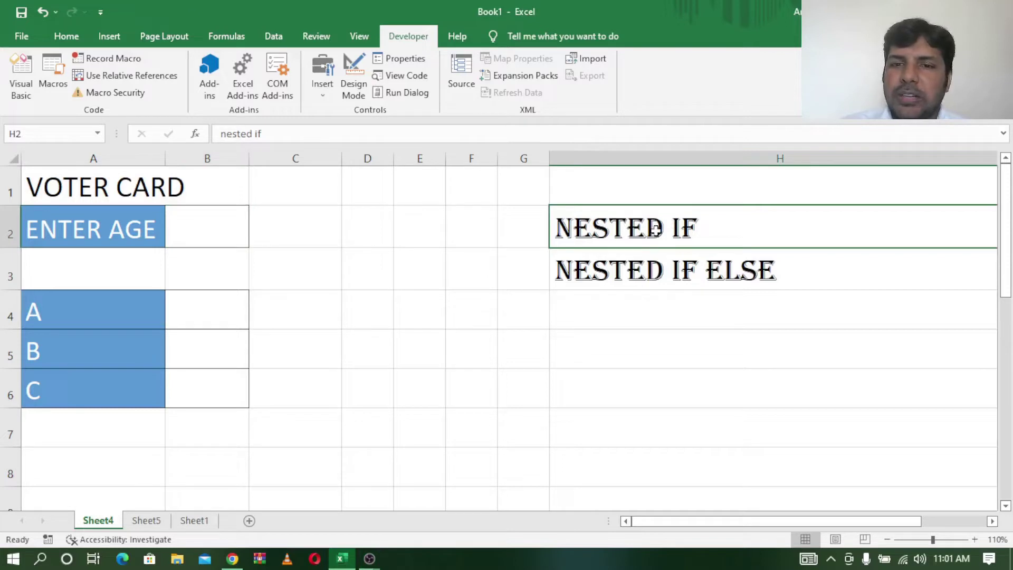
click(653, 277)
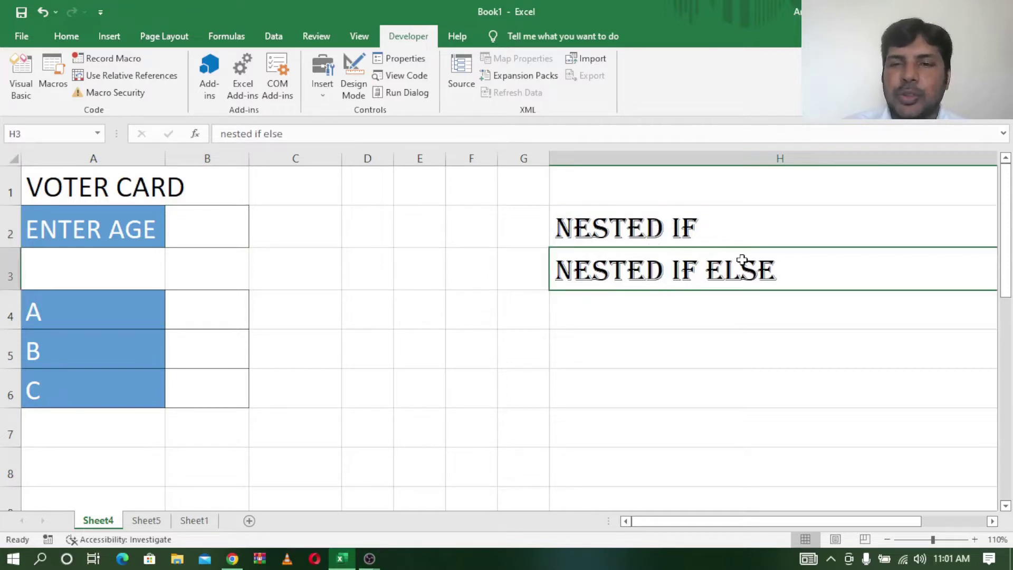
click(741, 227)
click(727, 276)
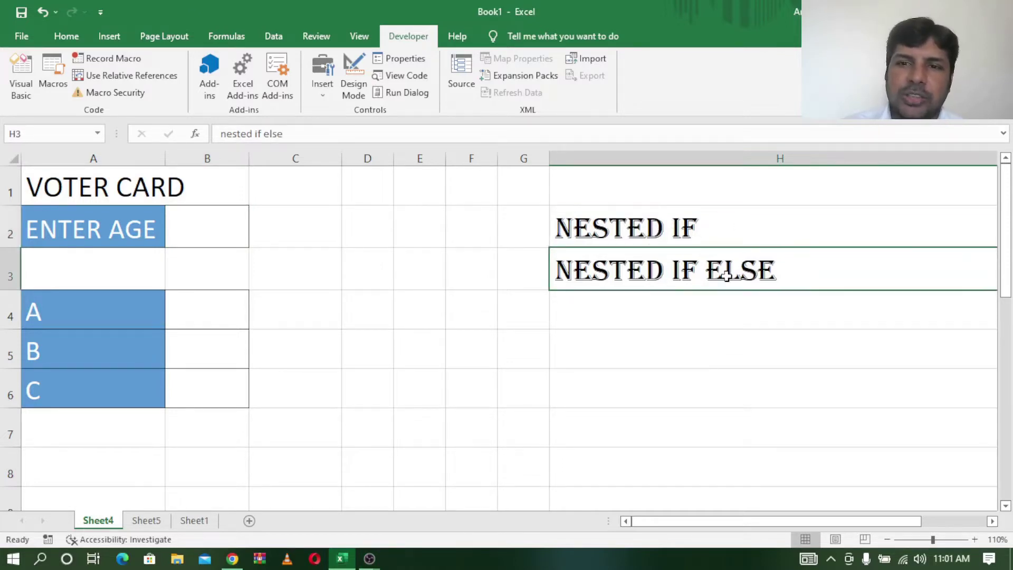
click(233, 559)
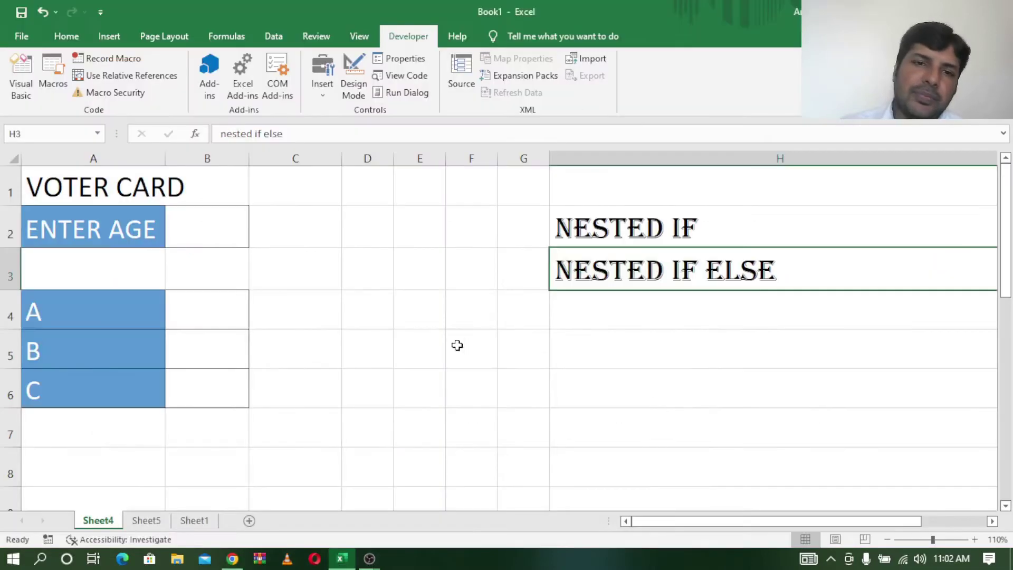
Step: Return to the NESTED IF heading and point out the VOTER CARD title and ENTER AGE cell B2
click(631, 225)
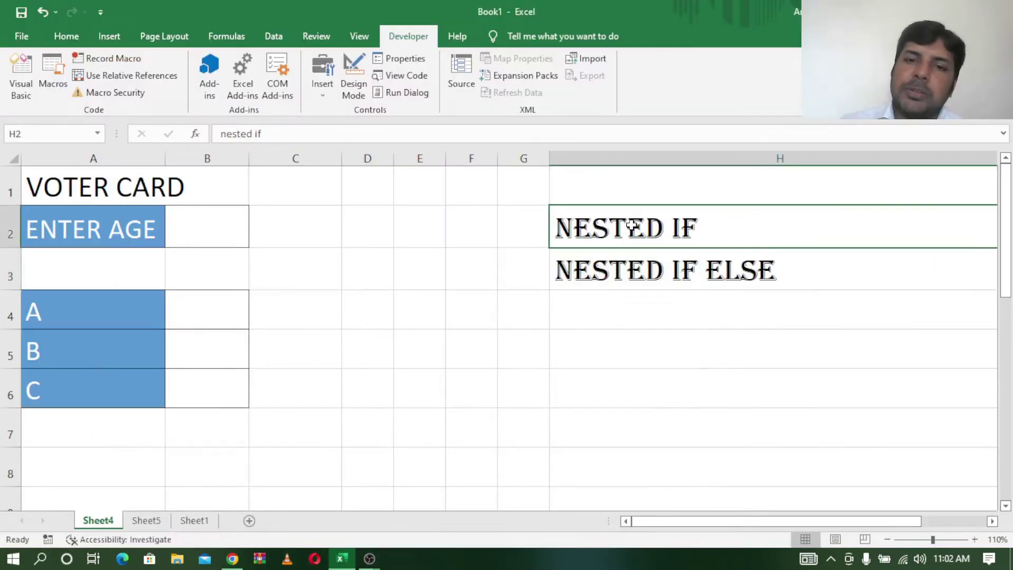
click(624, 274)
click(639, 226)
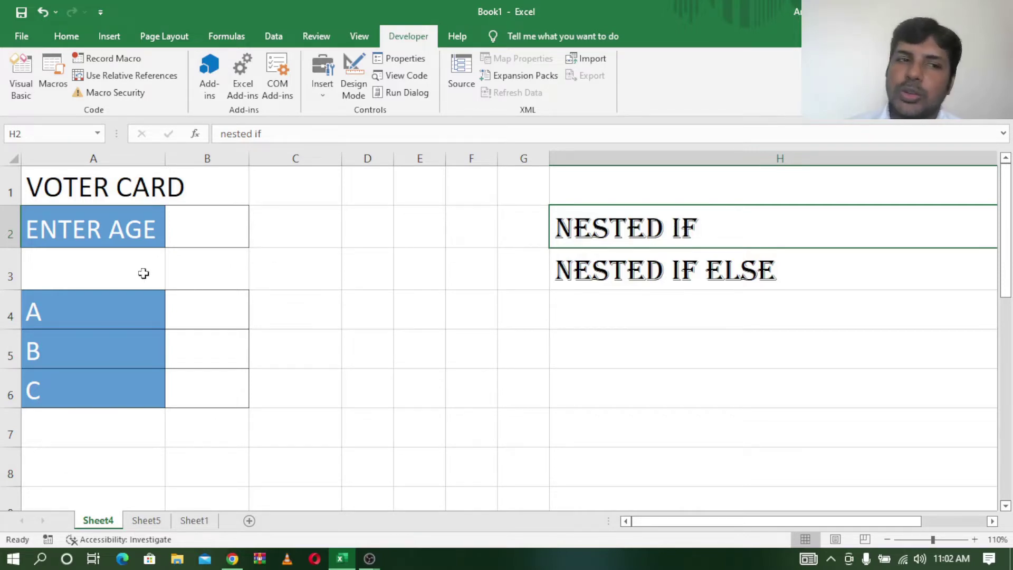
click(68, 236)
click(98, 187)
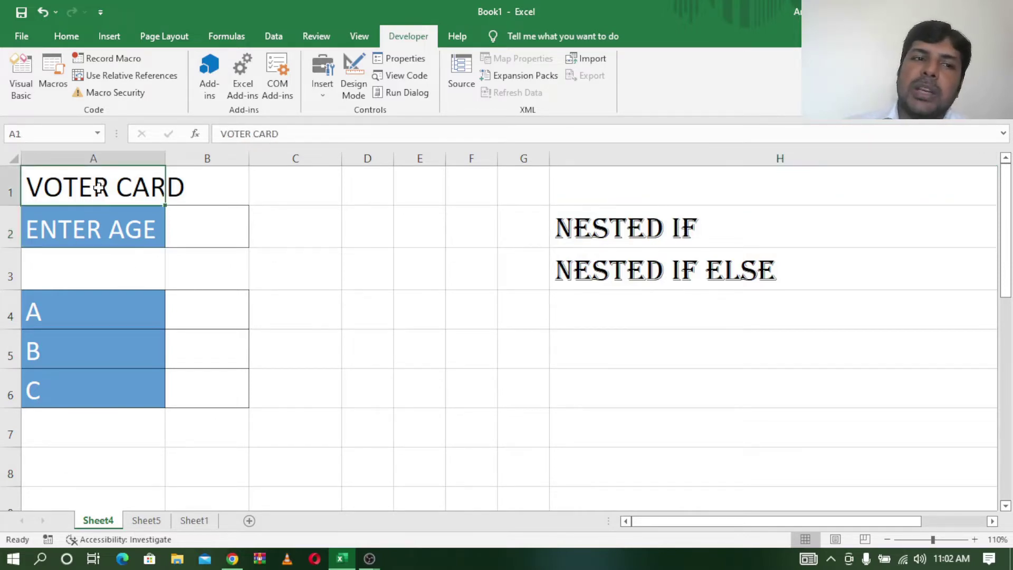
click(205, 235)
click(89, 236)
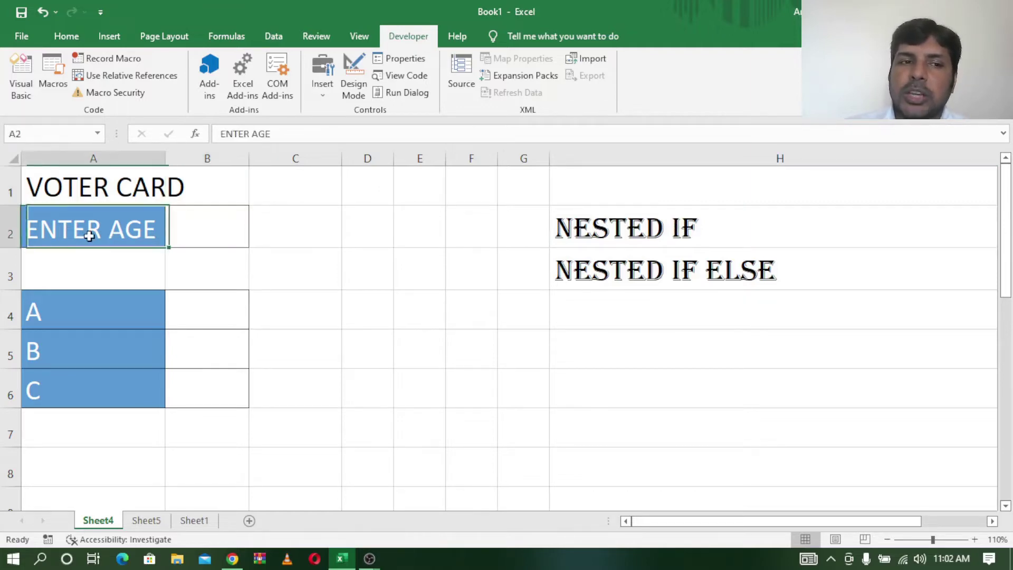
click(215, 233)
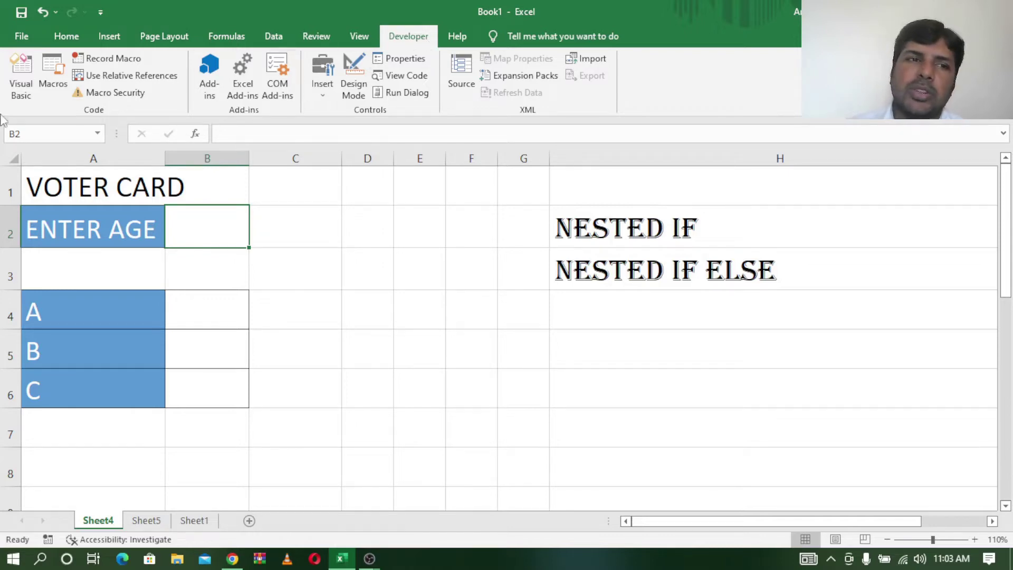
Step: Open the VBA editor and move it aside to uncover columns A and B
click(24, 76)
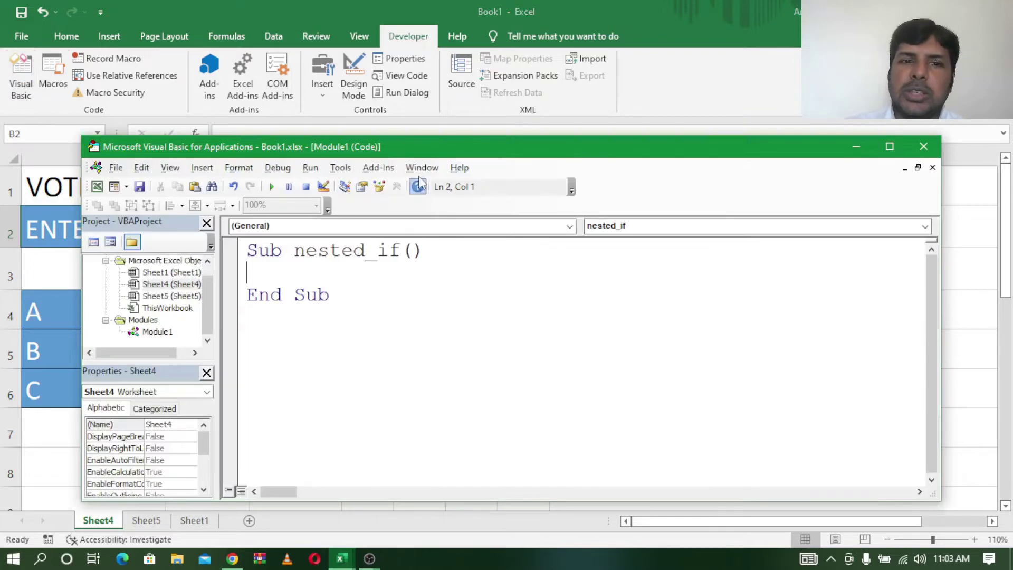
drag(424, 154, 460, 68)
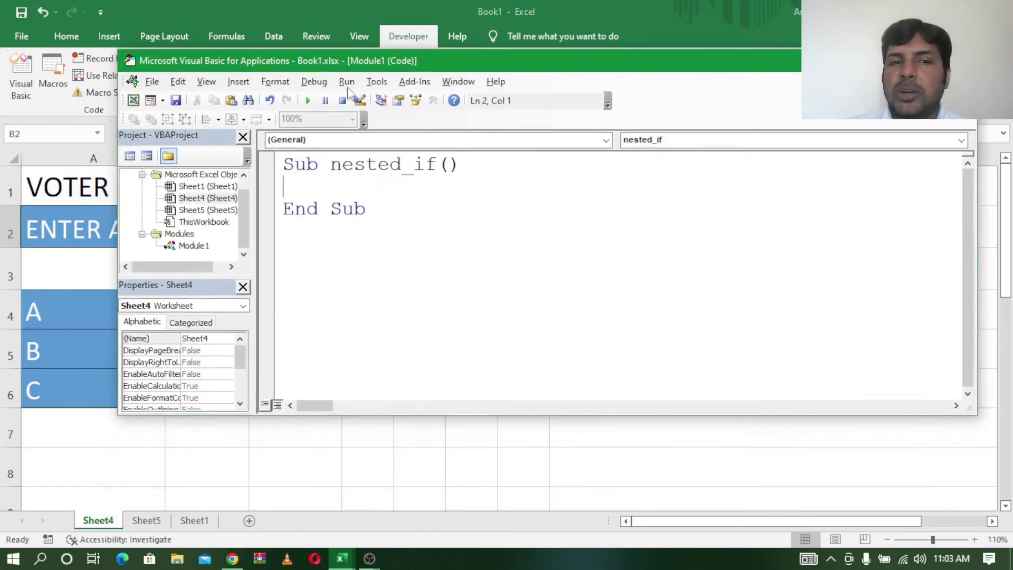
drag(352, 63, 529, 104)
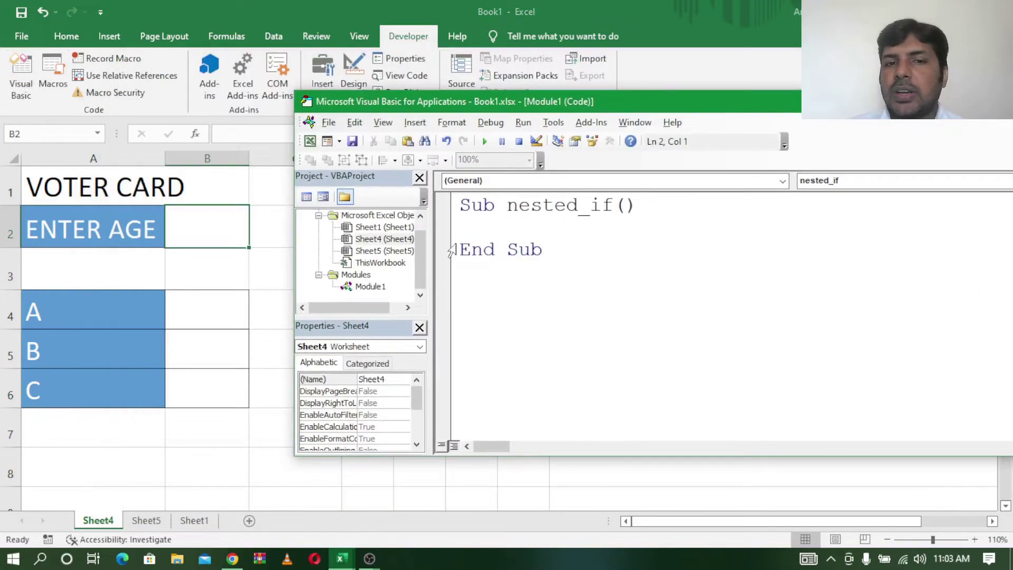
Step: Write the first macro line: If Range("b2").Value > 17 Then
text(IF)
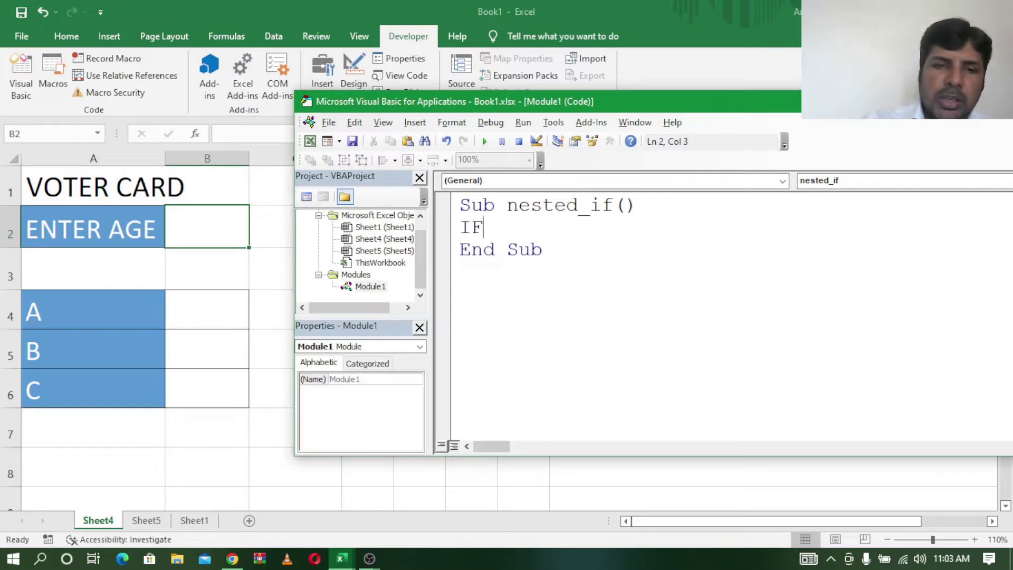
key(BackSpace)
key(BackSpace)
key(BackSpace)
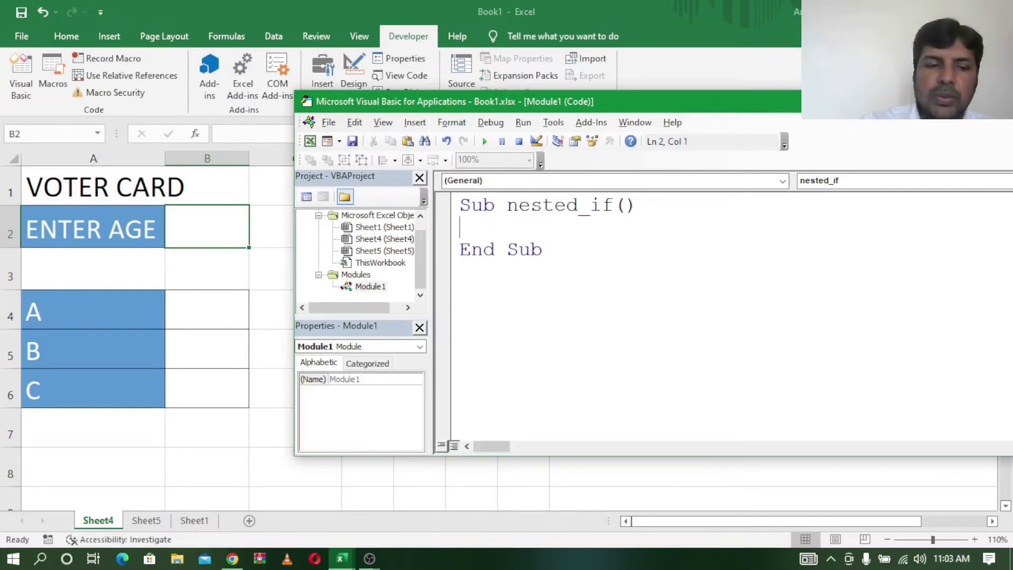
text(if )
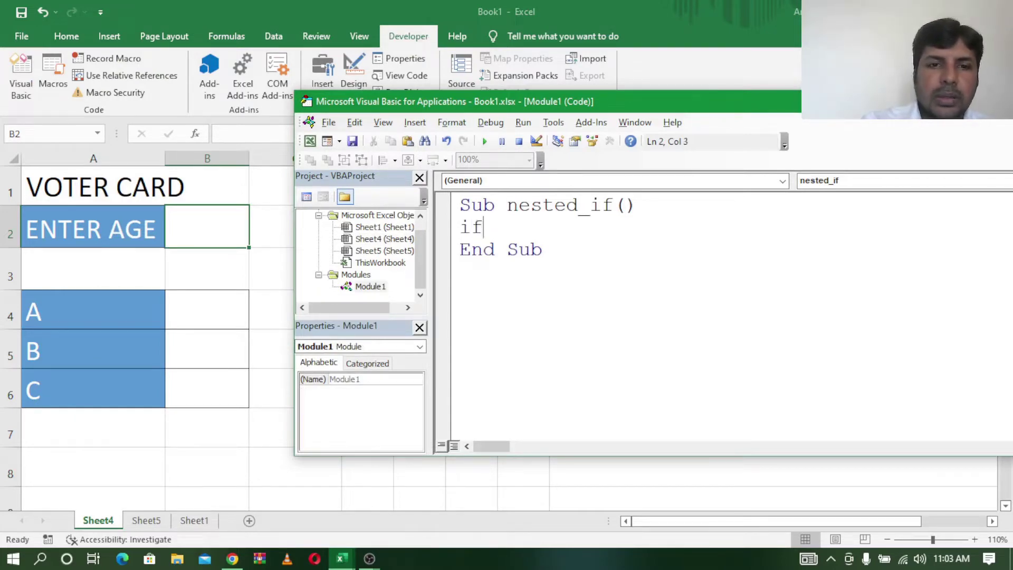
text(ra)
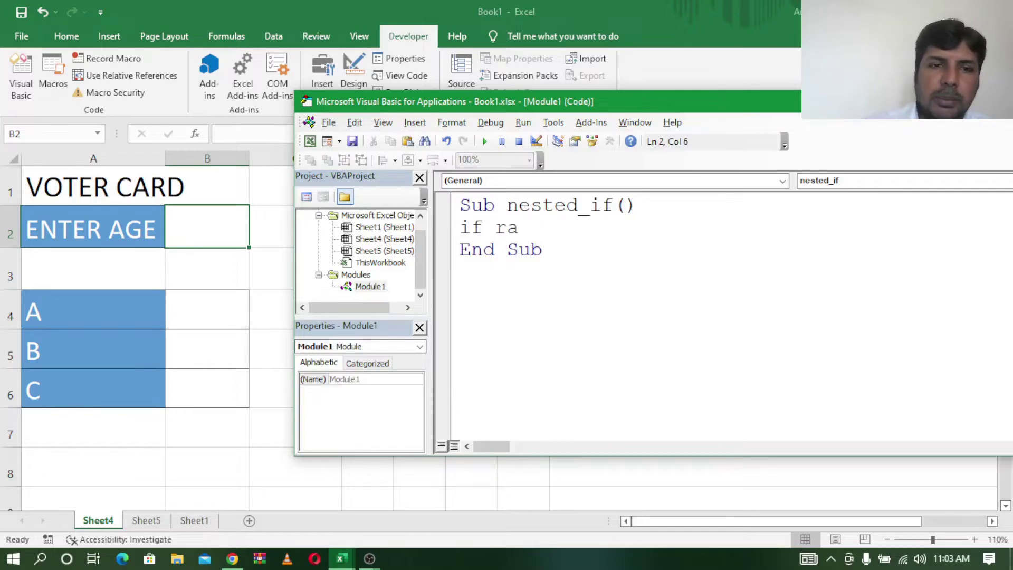
text(nge)
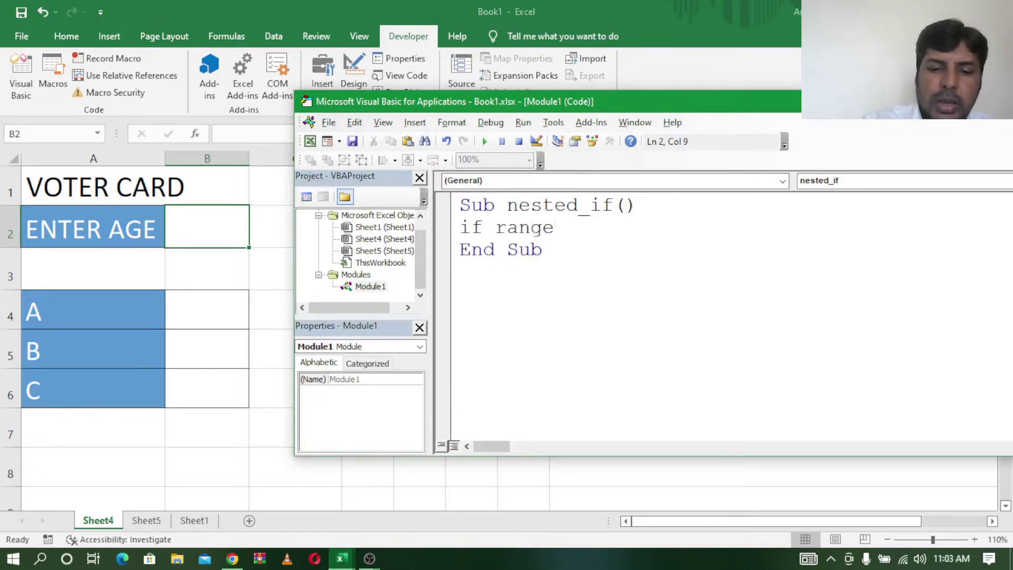
text(("b)
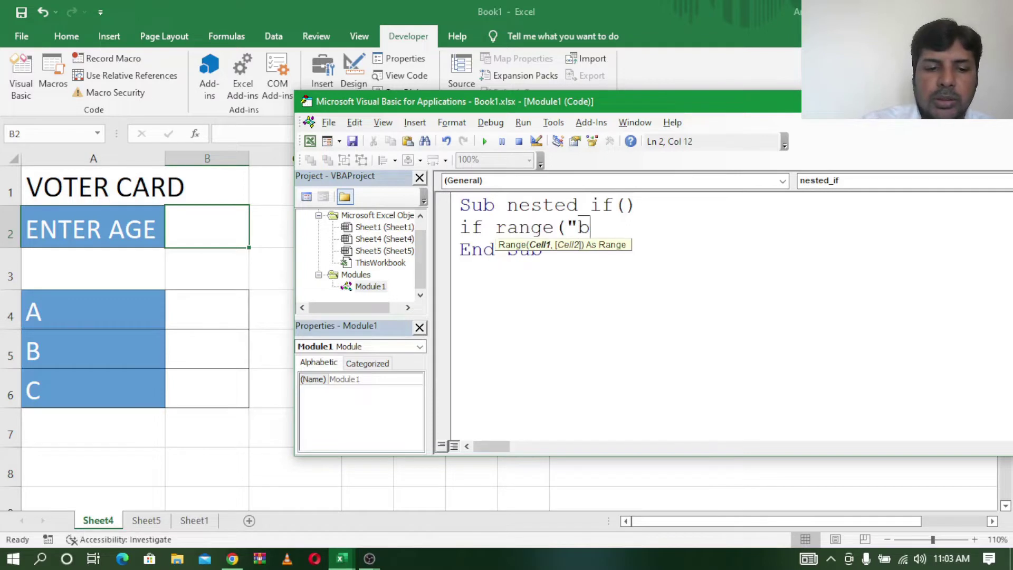
text(2")
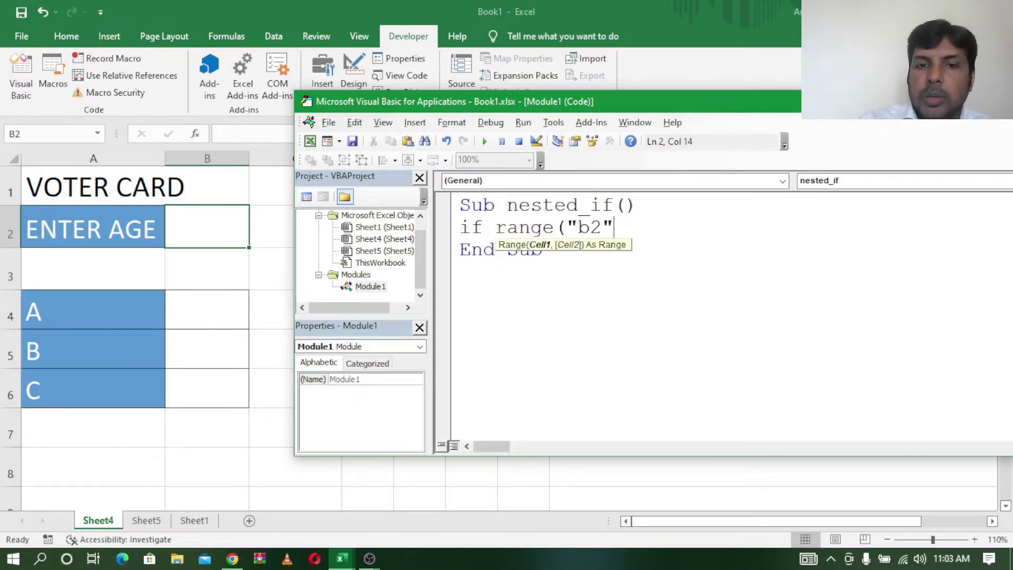
text().vl)
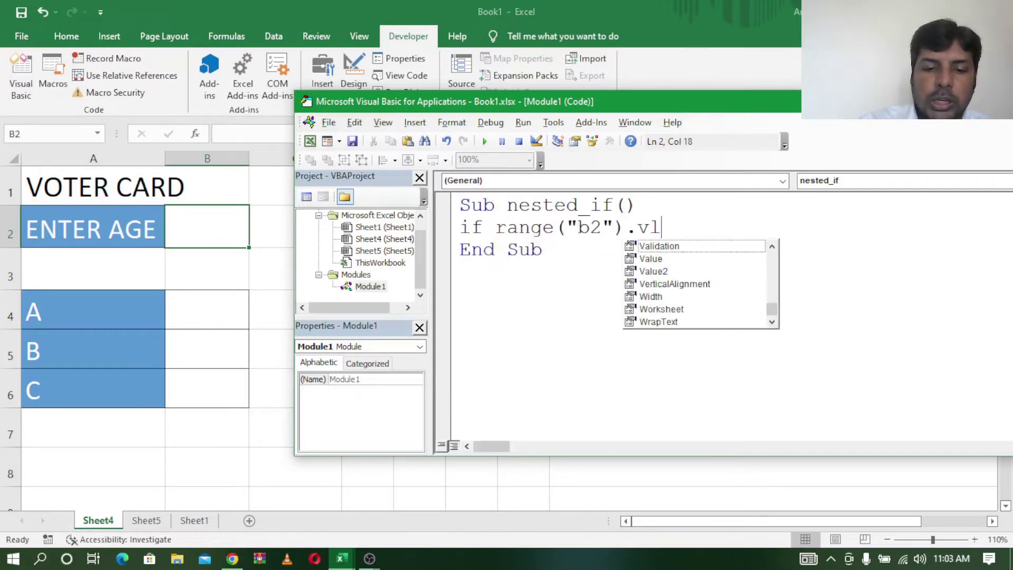
text(ues)
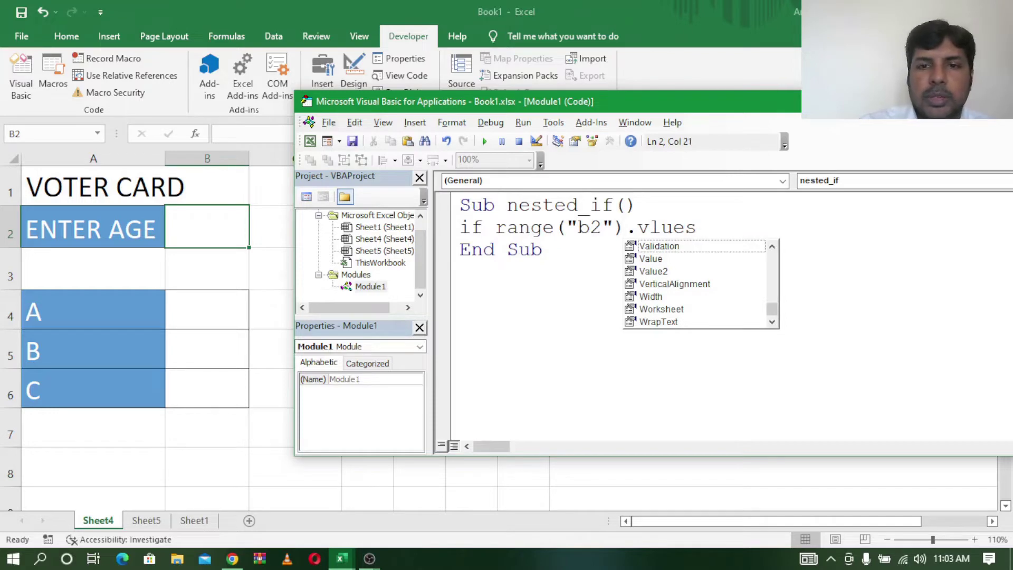
double_click(651, 258)
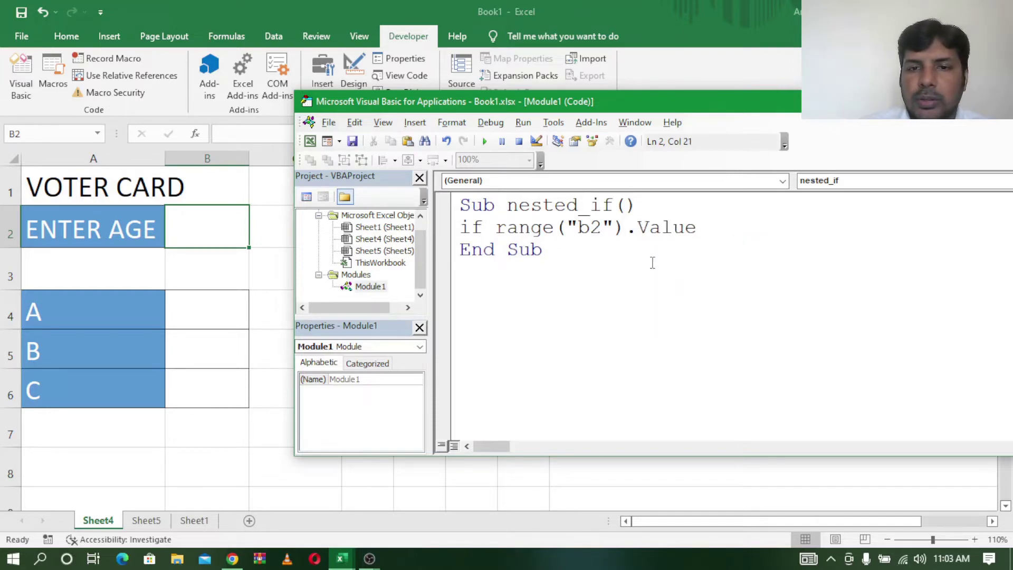
text(>)
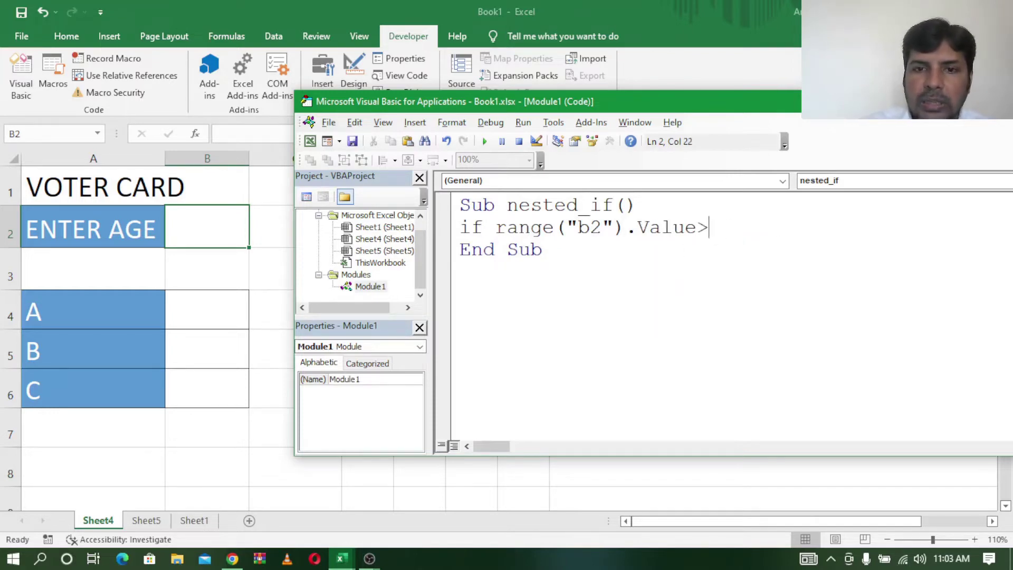
text(1)
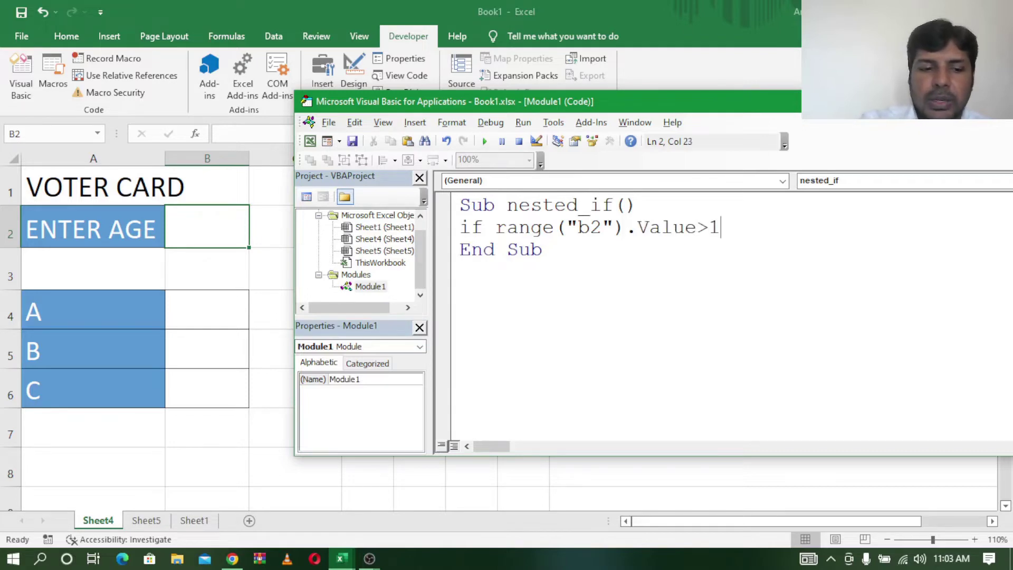
text(7)
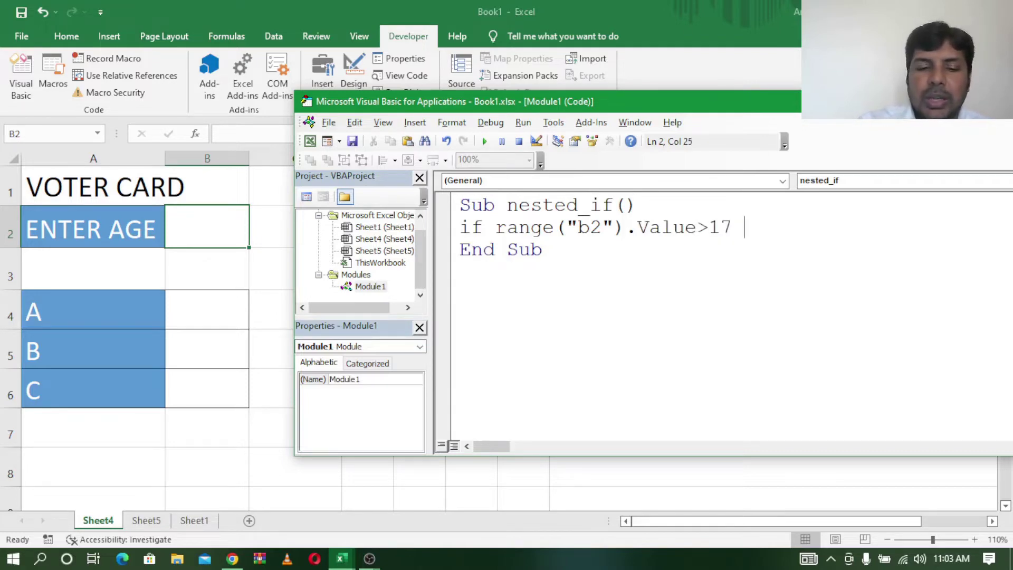
text( then)
key(Return)
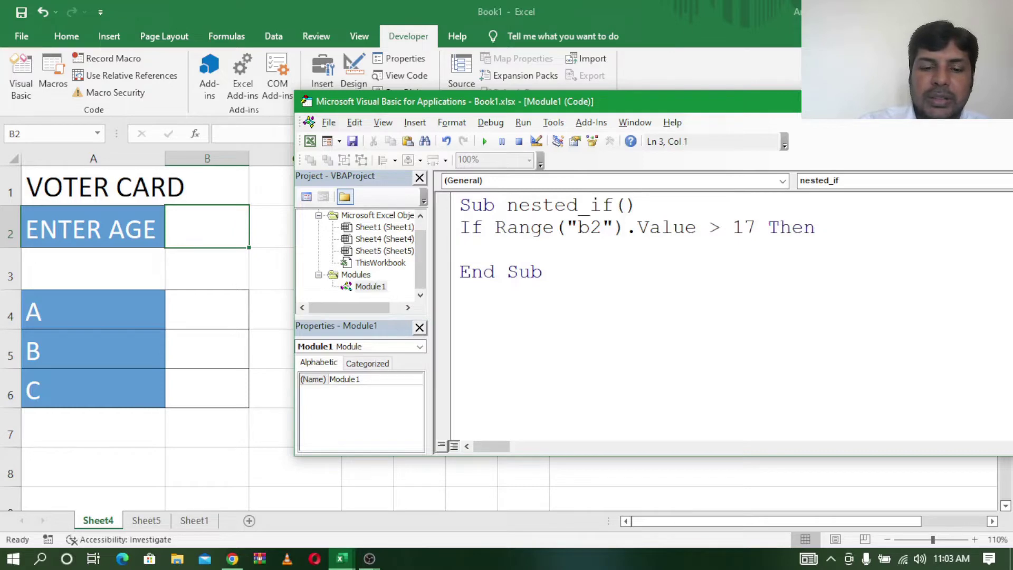
Step: Add MsgBox("your elgible to vote") inside the If block
text(ms)
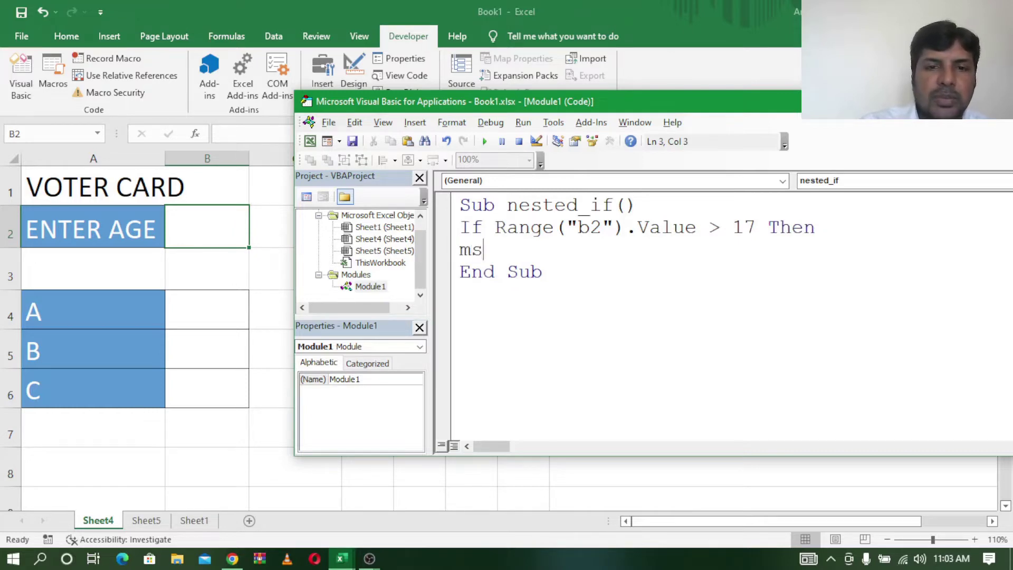
text(gbox)
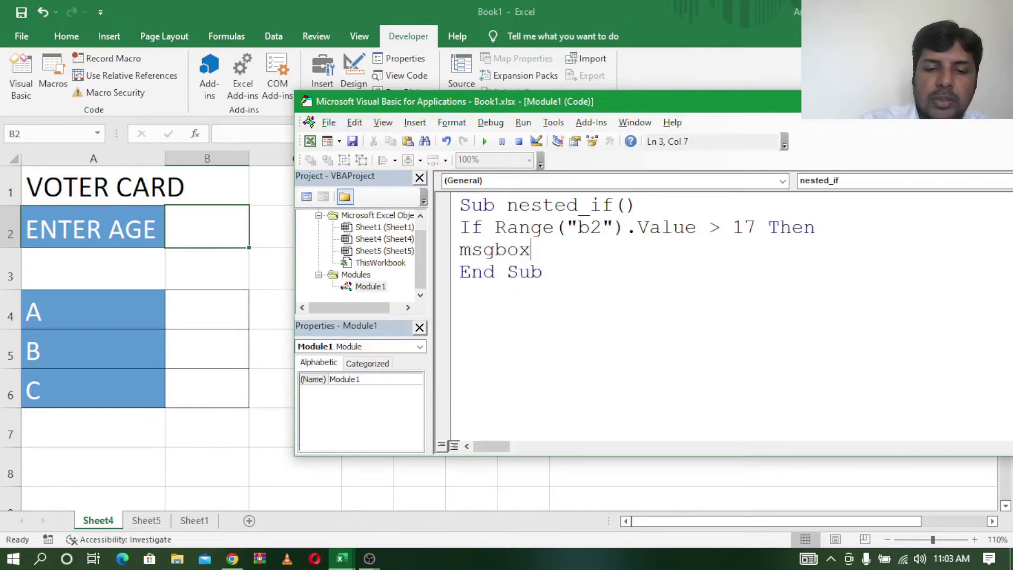
text(())
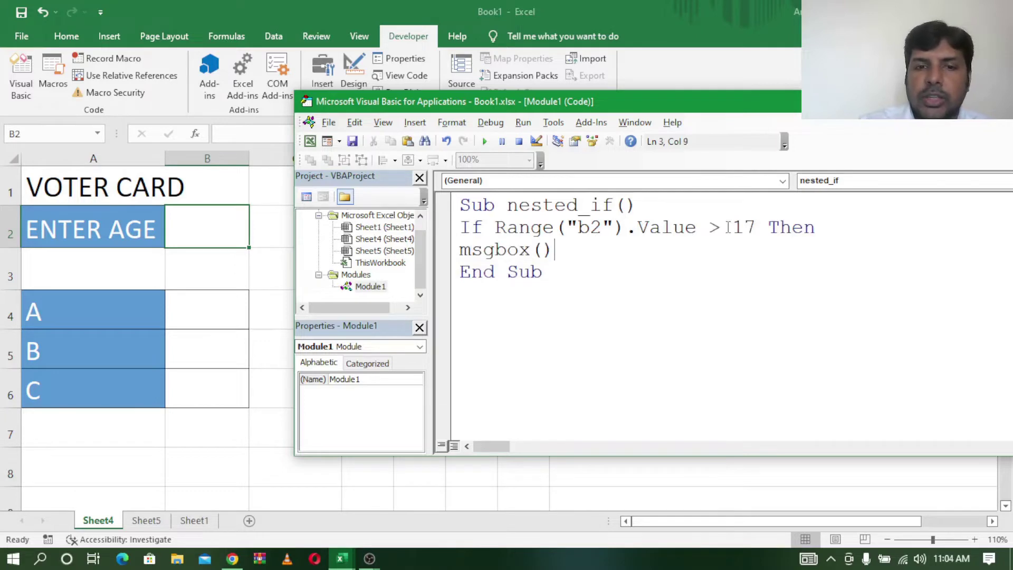
key(Left)
text(")
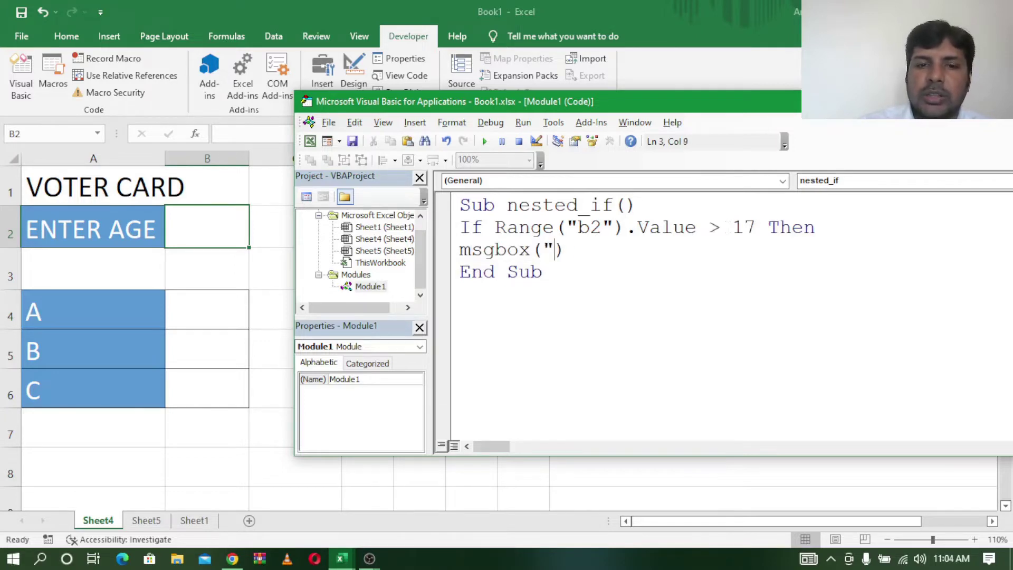
text(")
key(Left)
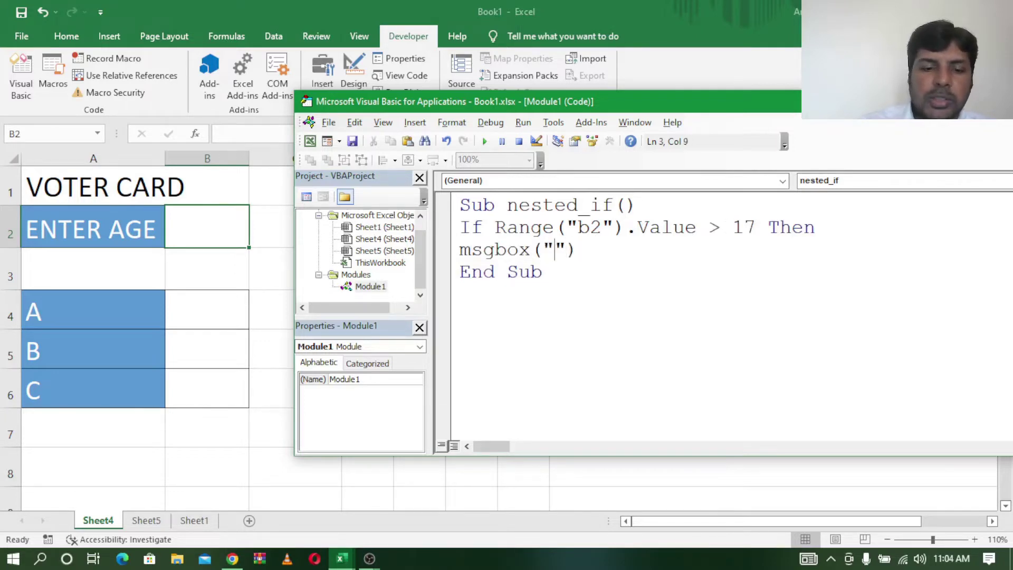
text(you)
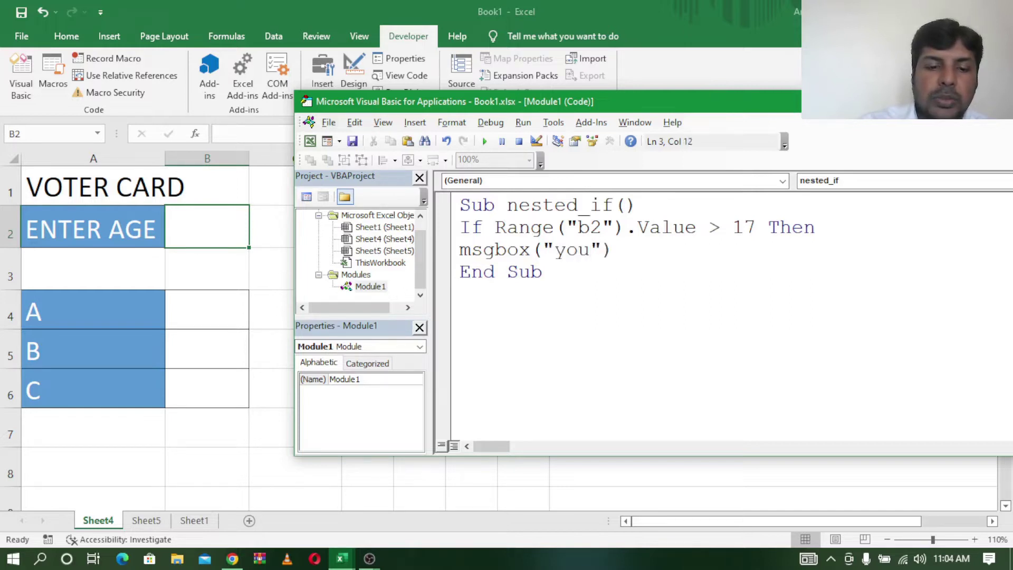
text(r el)
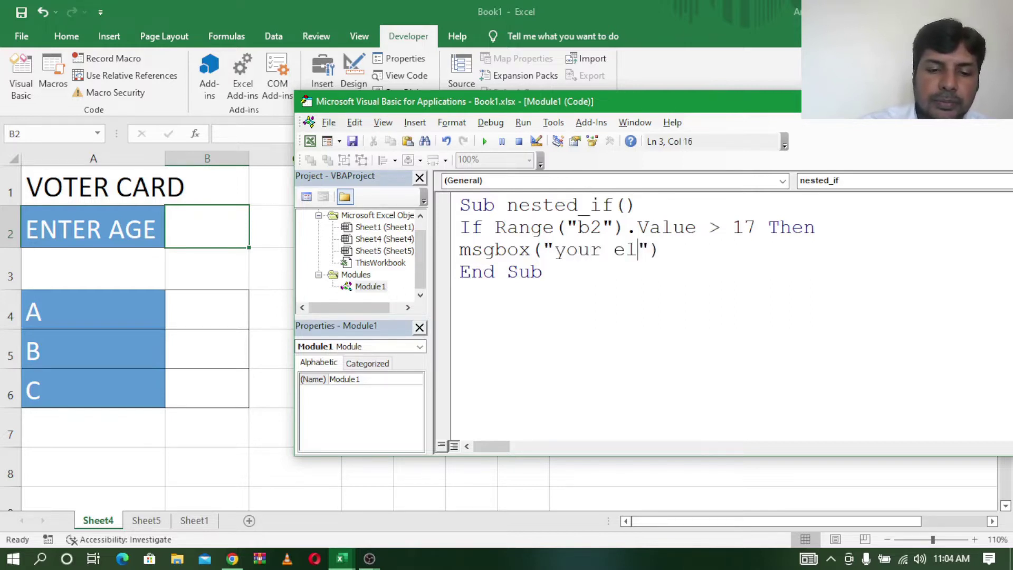
text(gi)
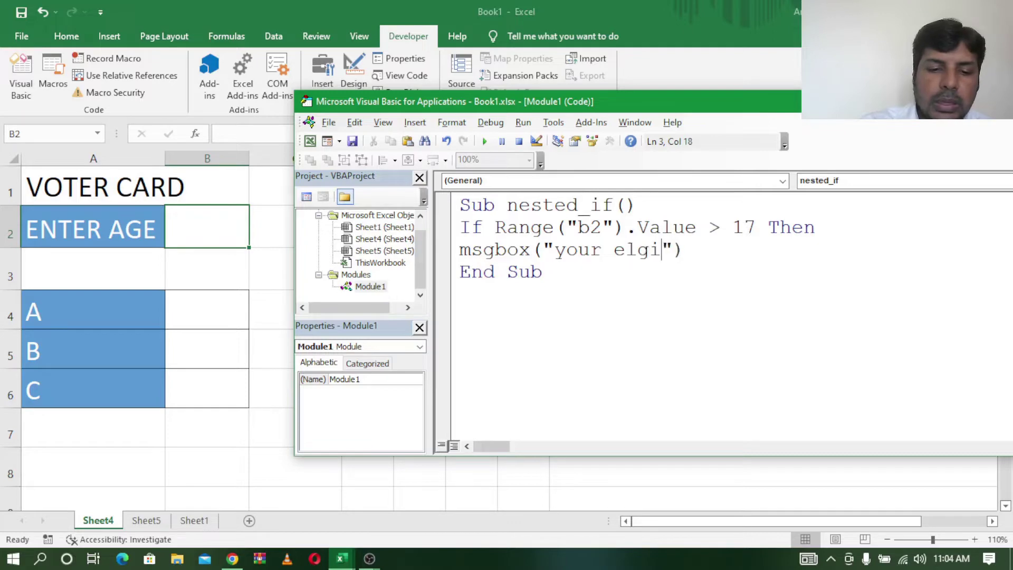
text(ble )
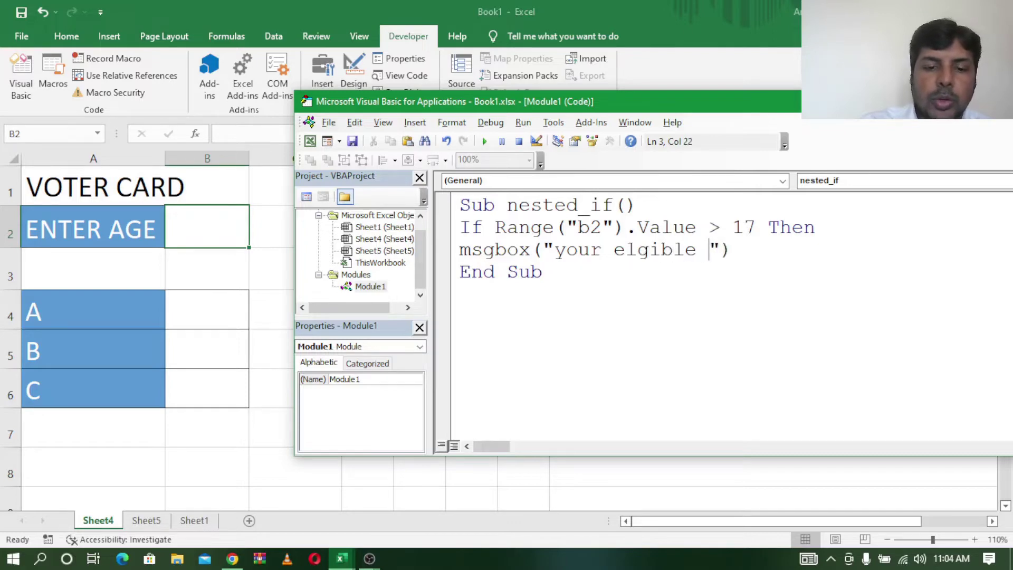
text(to vot)
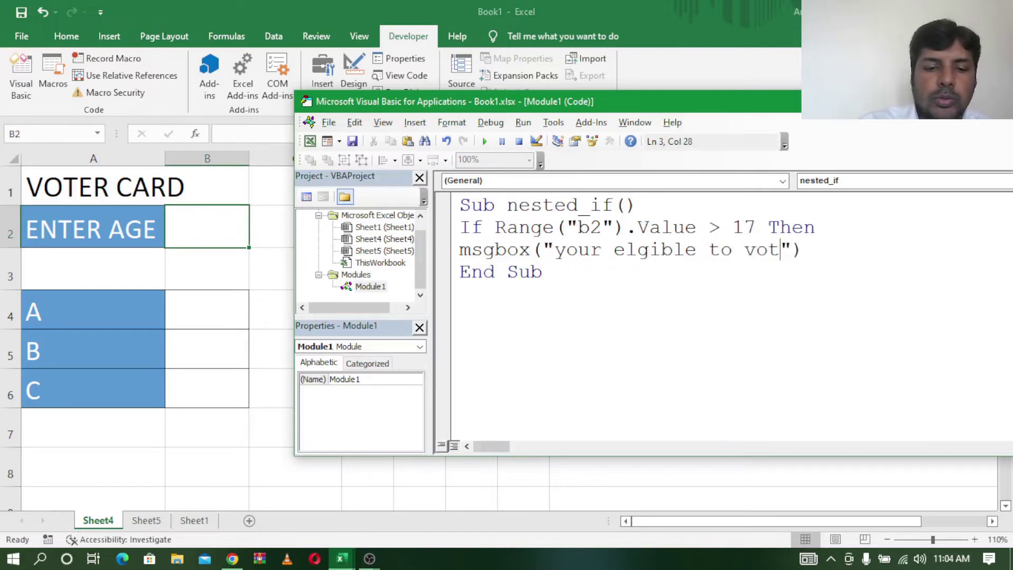
text(e)
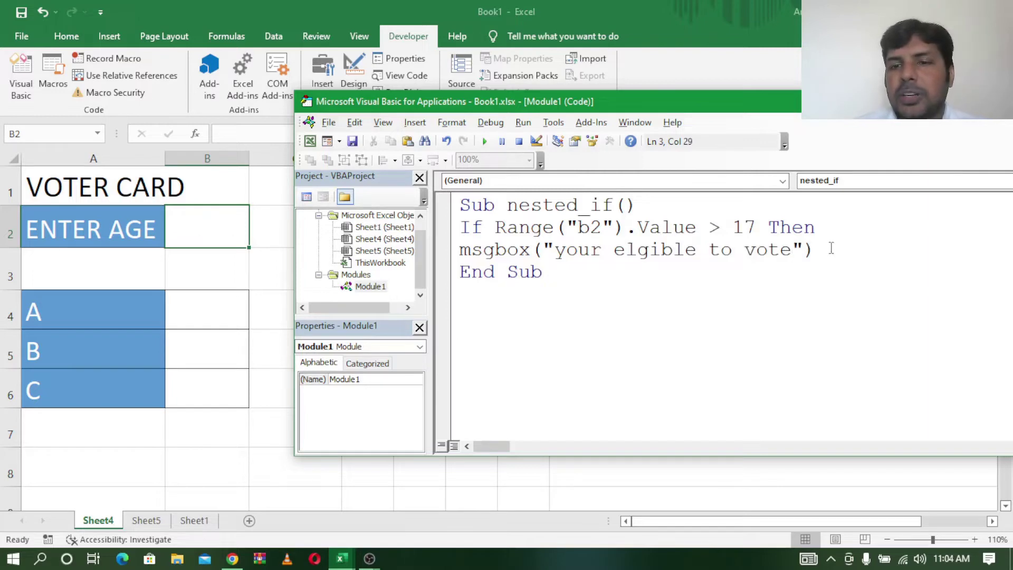
Step: Close the block with End If and return to cell B2 on the worksheet
click(830, 250)
key(Return)
text(e)
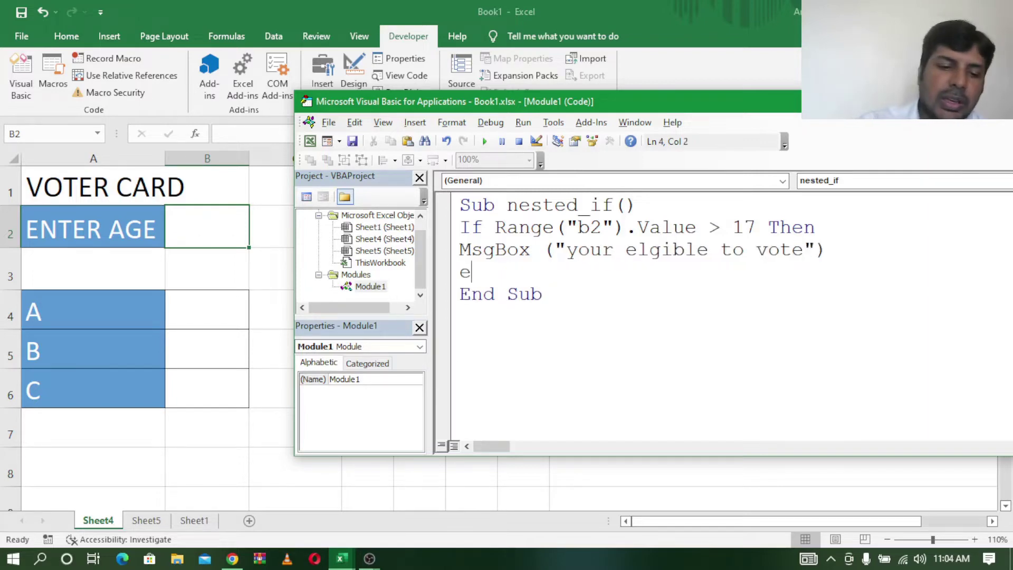
text(nd)
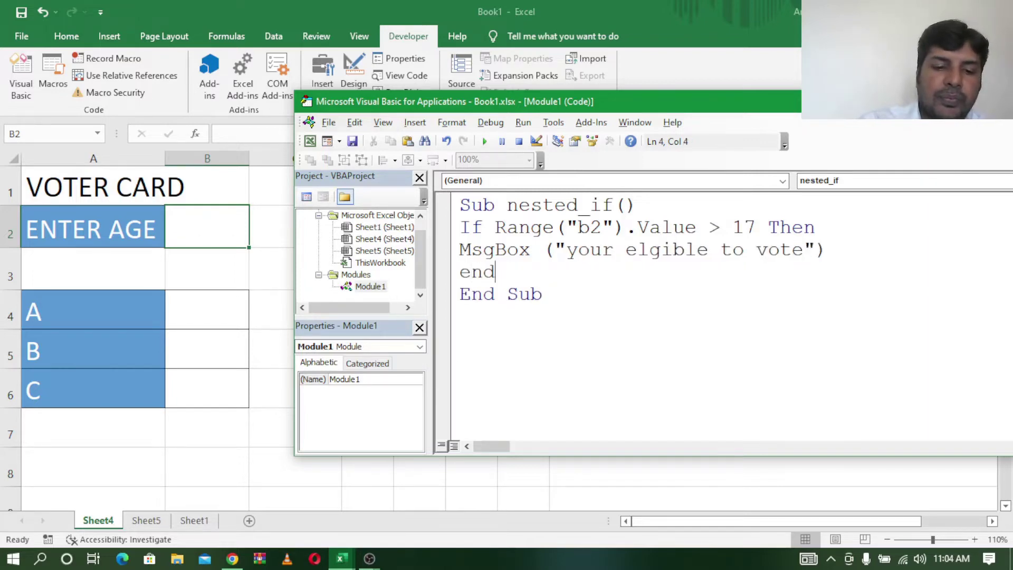
text(if)
key(Return)
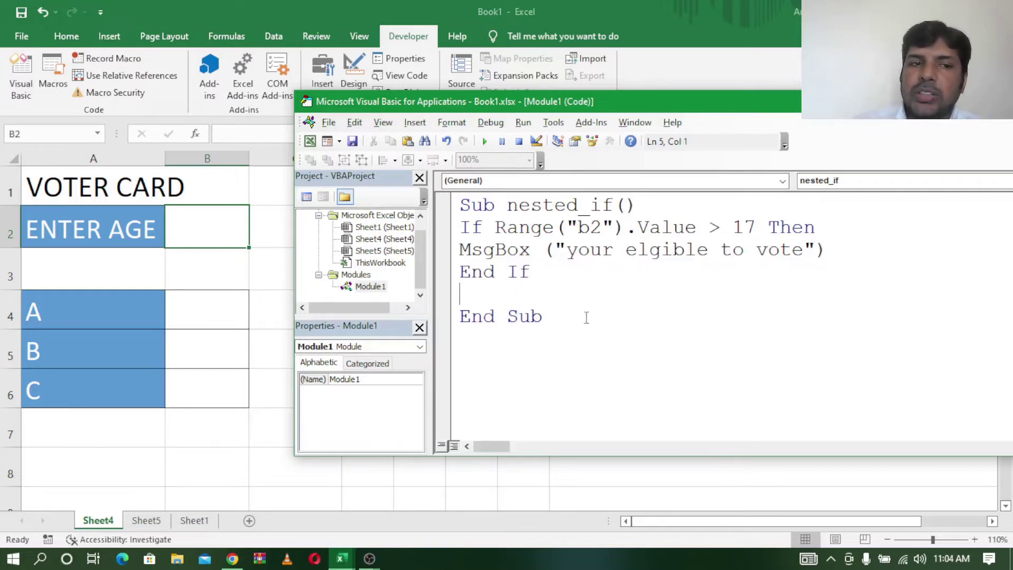
click(216, 219)
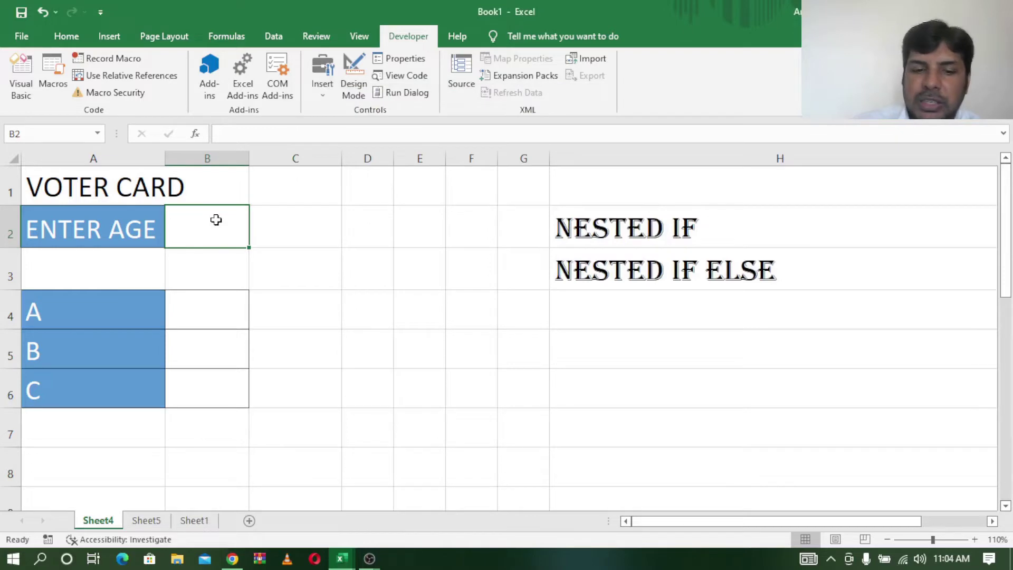
Step: Enter age 12 in B2 and show the Debug toolbar in the VBA editor
text(1)
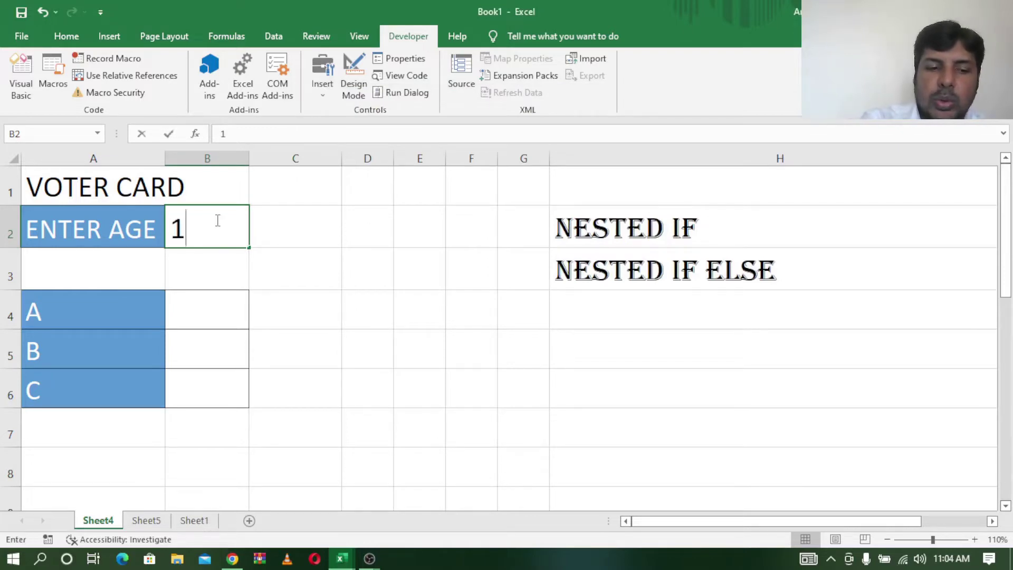
text(2)
click(350, 282)
mouse_move(341, 559)
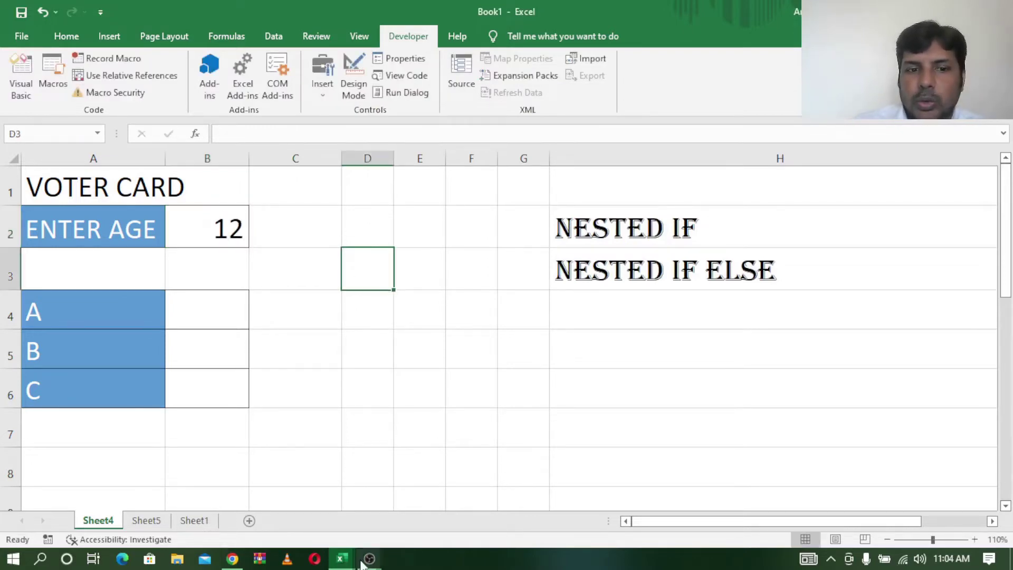
click(412, 492)
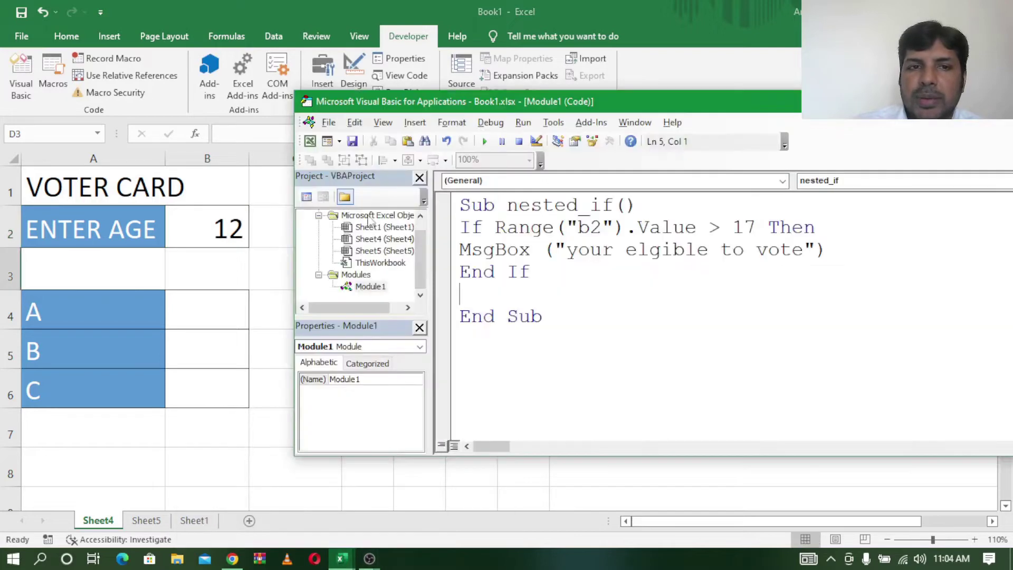
click(383, 123)
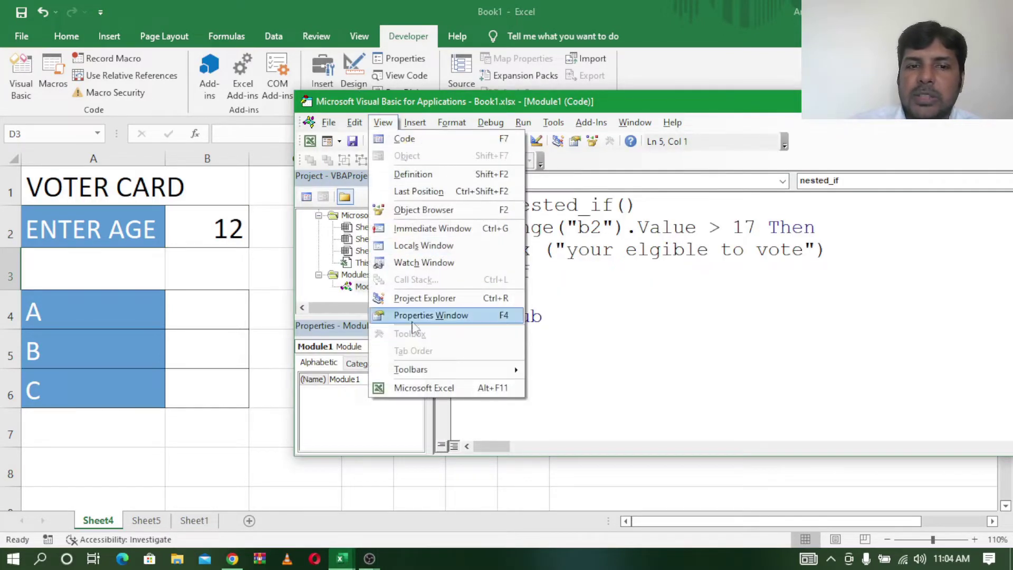
mouse_move(410, 369)
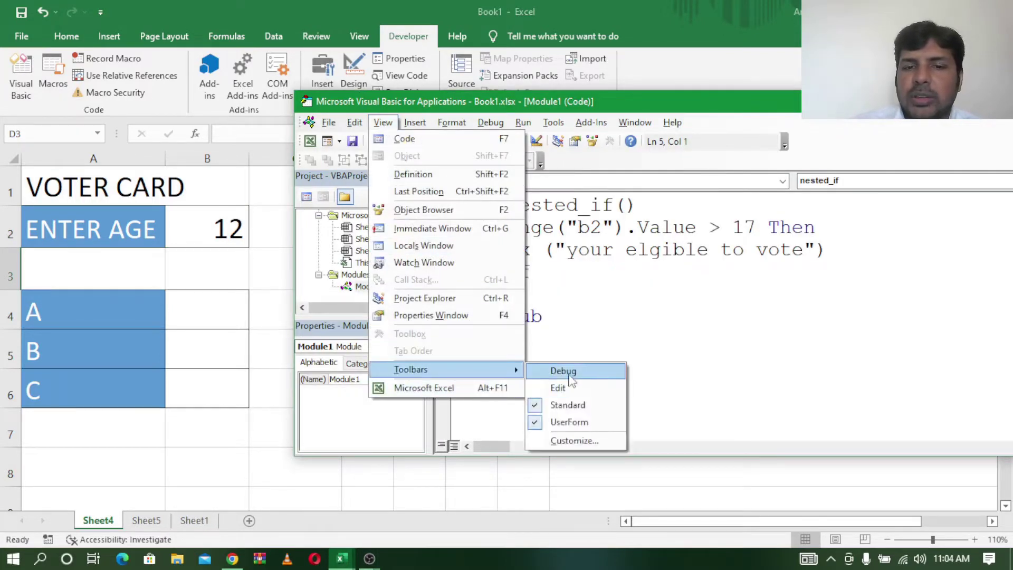
click(560, 371)
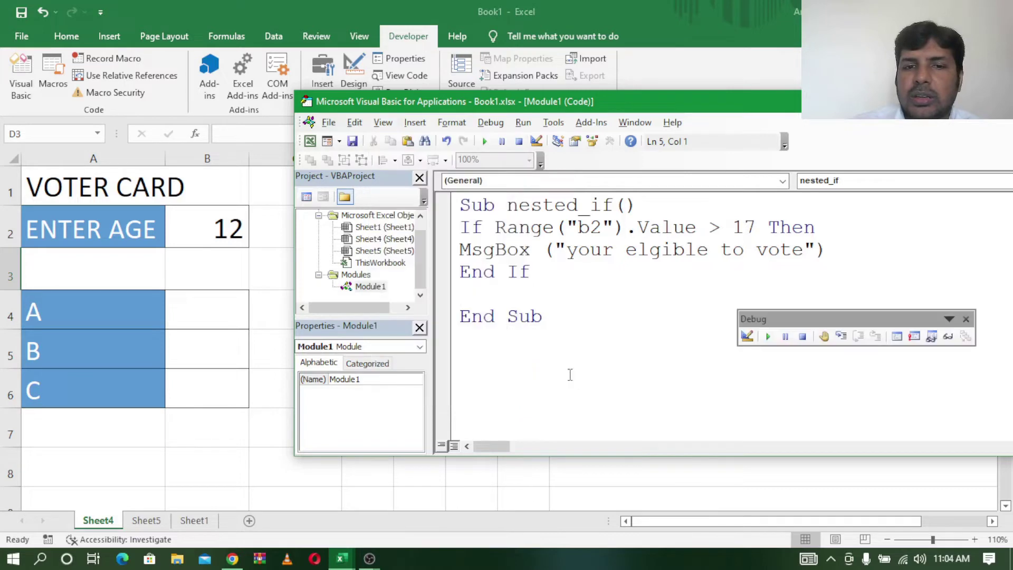
Step: Step through nested_if with age 12, skipping the message, and return to the worksheet
click(842, 338)
click(843, 339)
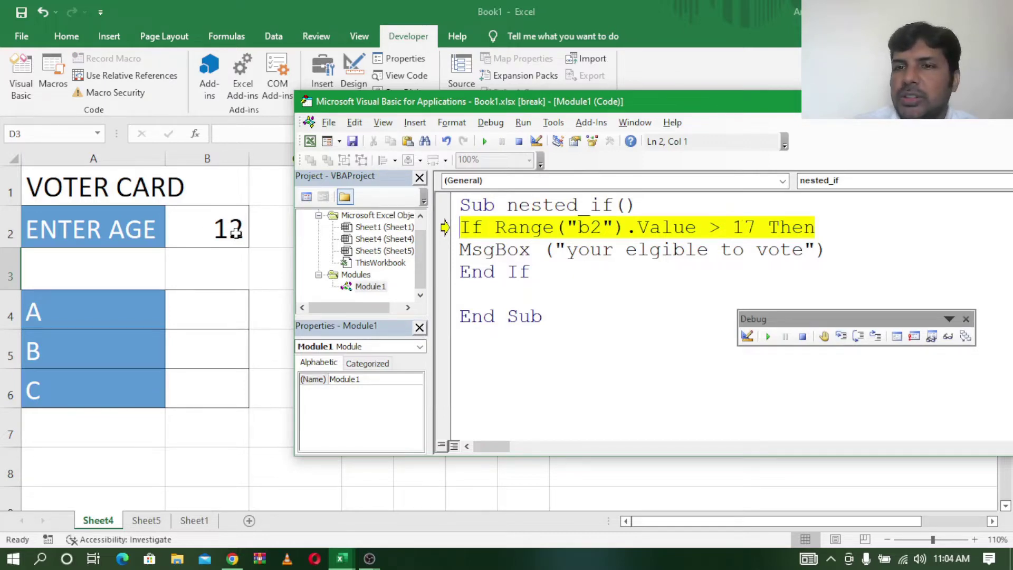
click(841, 338)
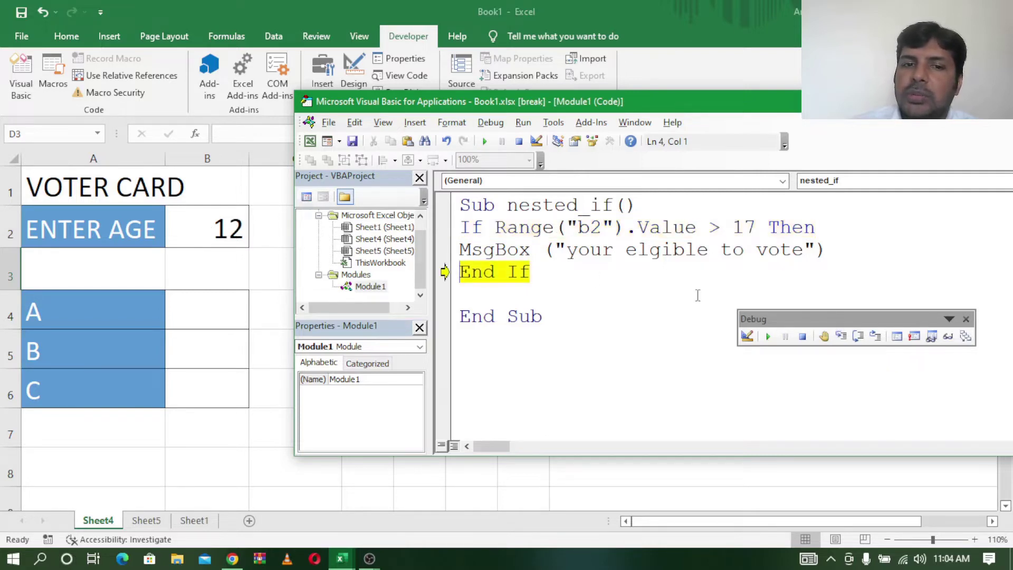
click(842, 338)
click(844, 343)
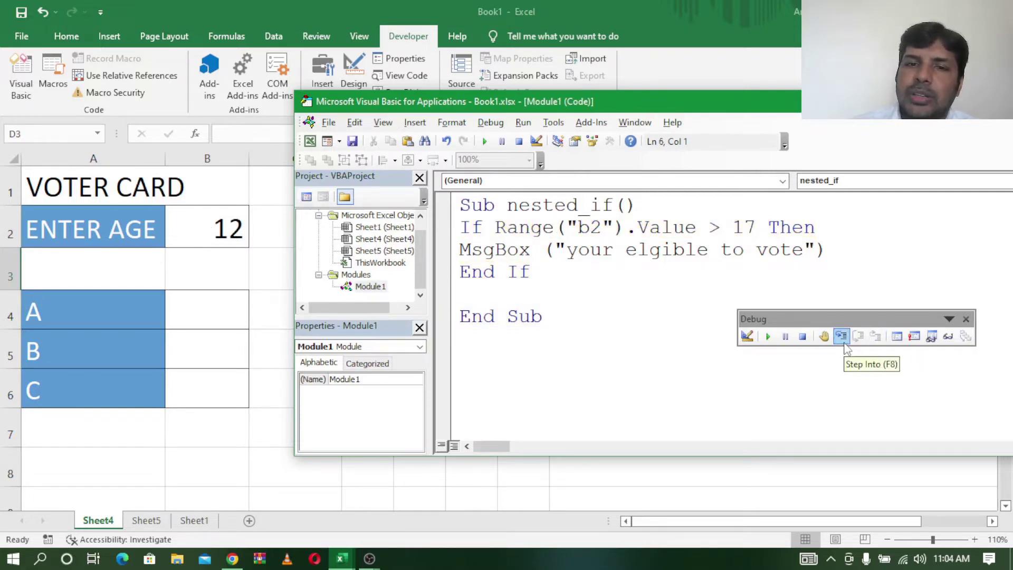
click(220, 228)
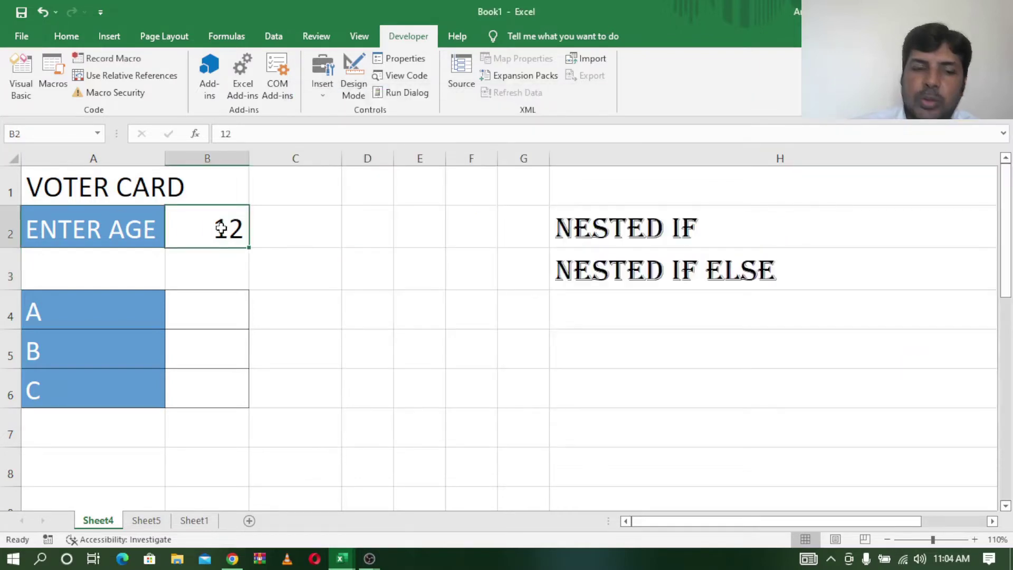
Step: Enter 20 in B2 and step the macro past the age check to the message line
text(20)
key(Return)
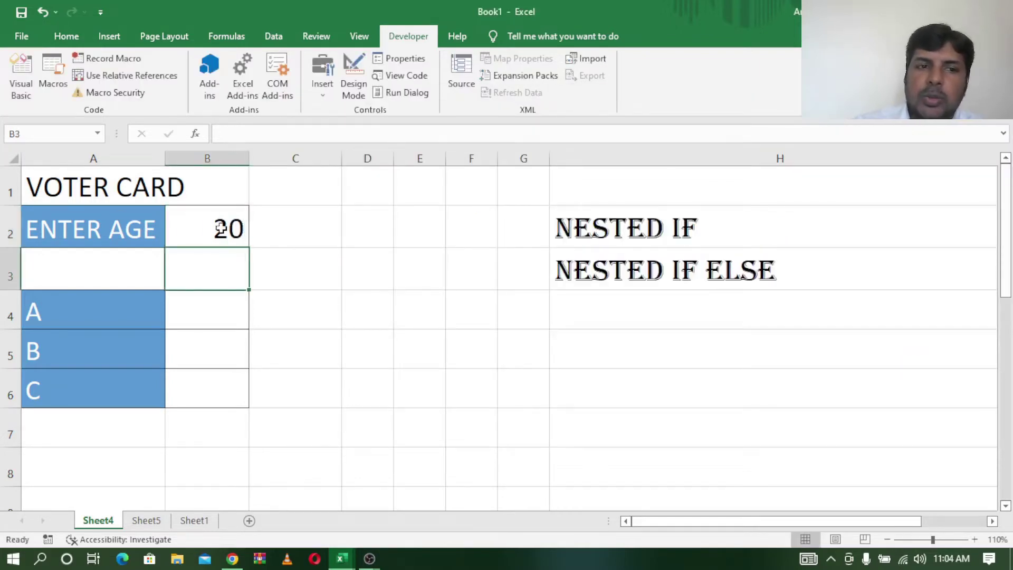
mouse_move(340, 558)
click(417, 478)
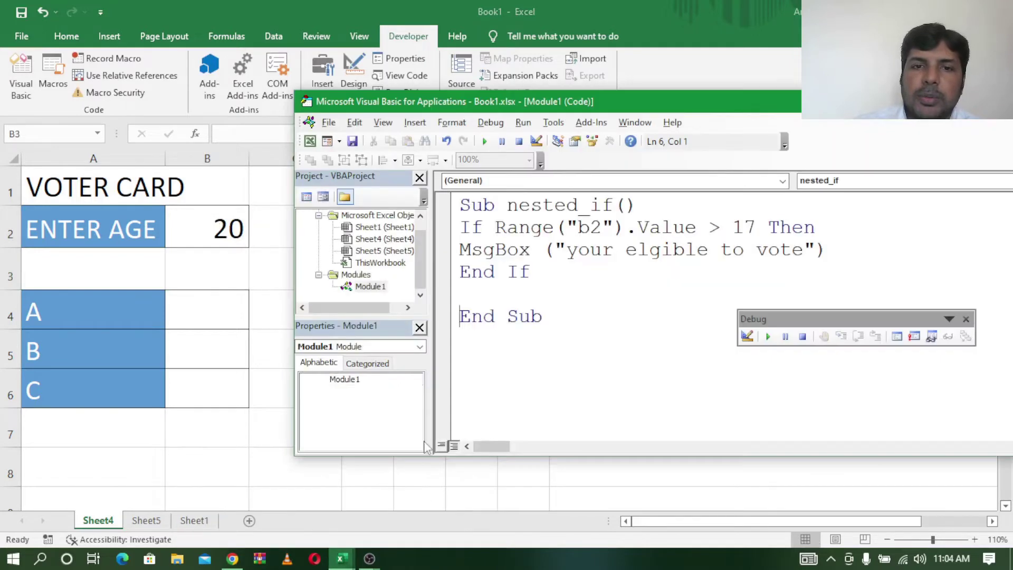
click(841, 336)
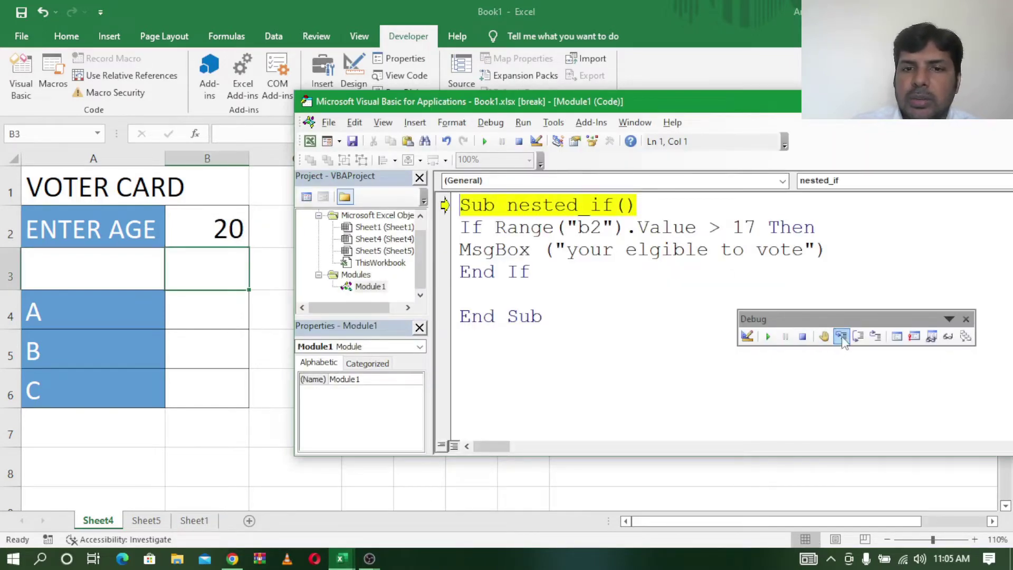
click(841, 336)
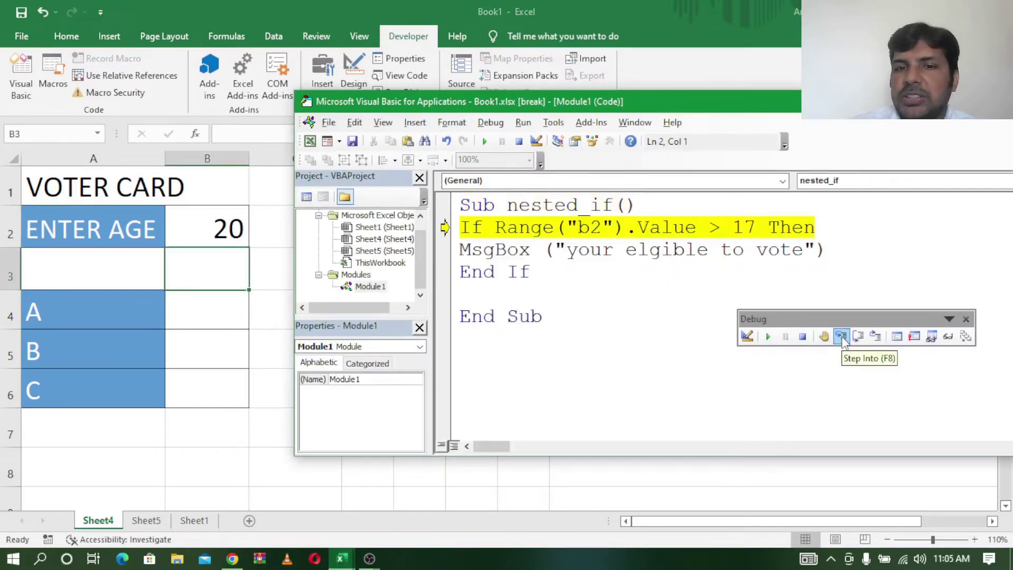
click(841, 336)
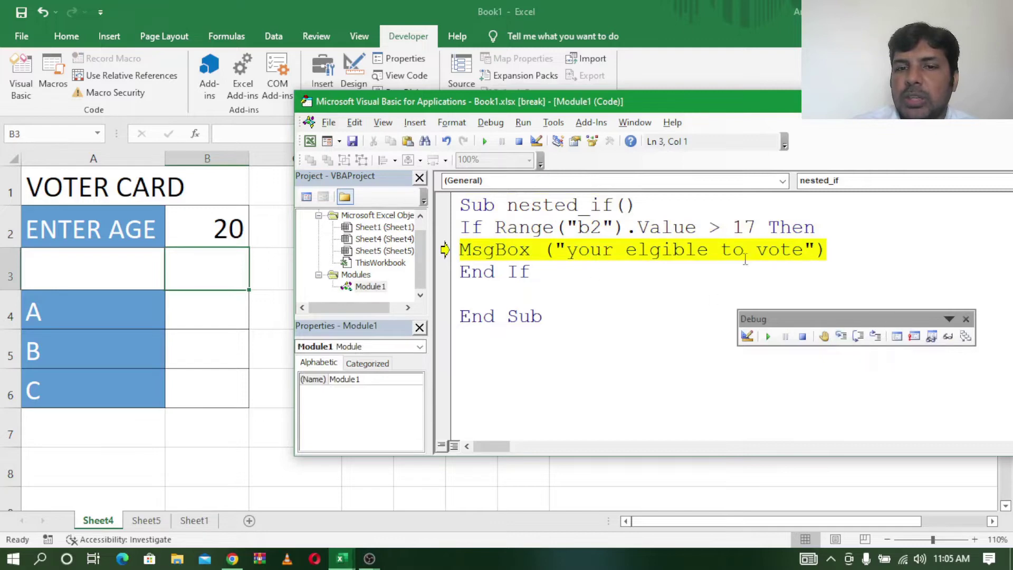
Step: Show and dismiss the "your elgible to vote" message, finish the macro, and return to B2
click(845, 342)
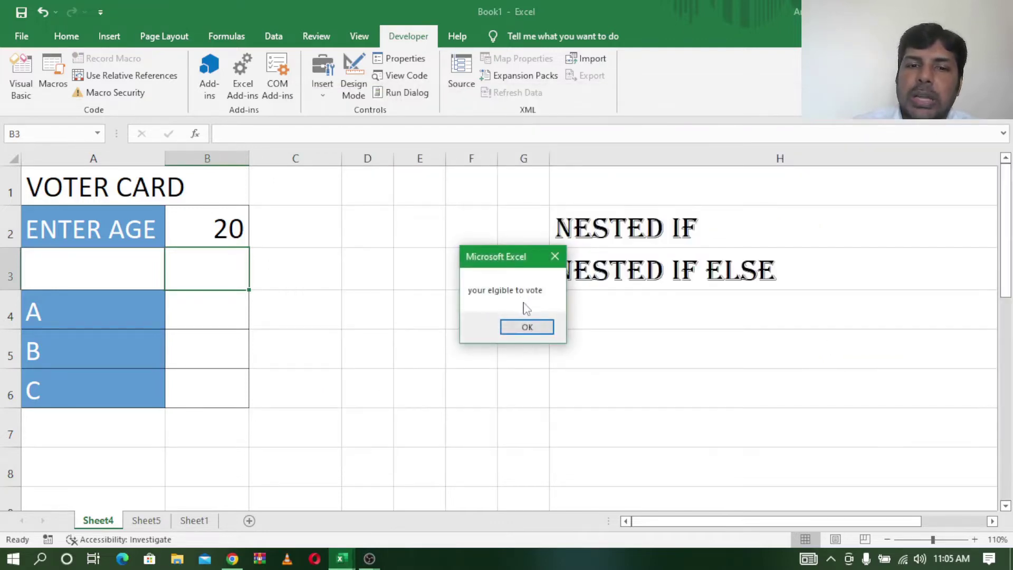
click(537, 331)
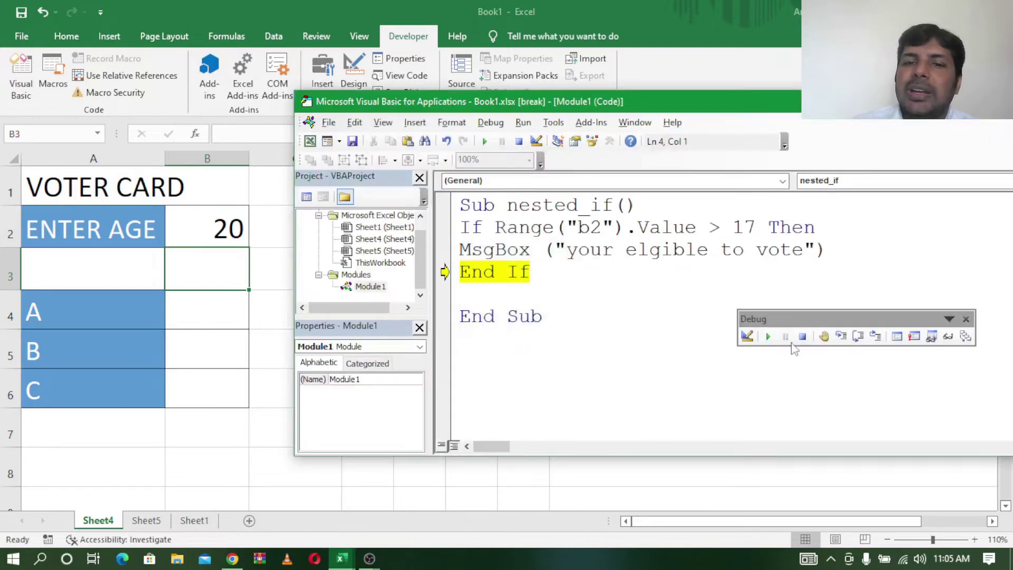
click(842, 337)
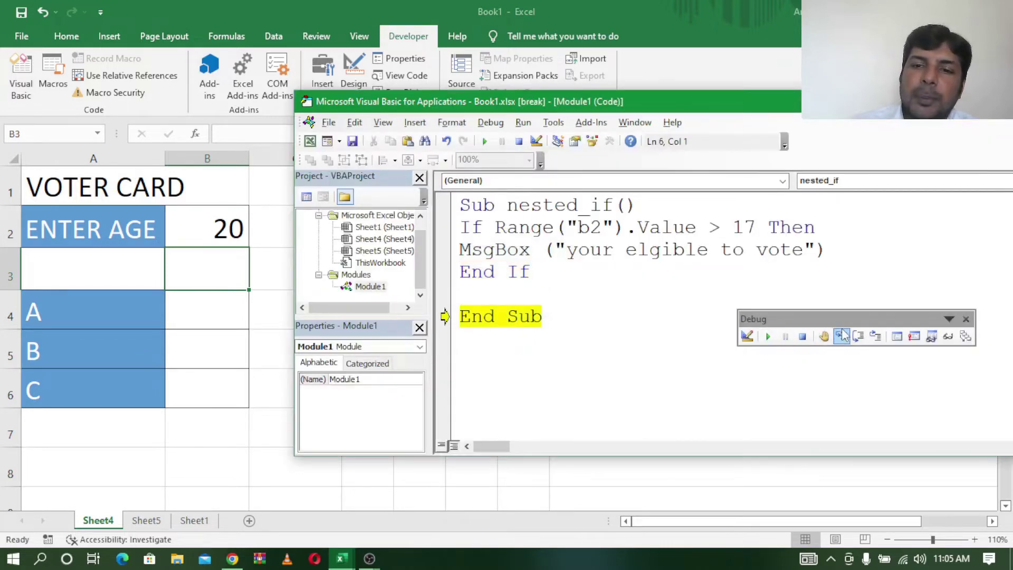
click(842, 336)
click(213, 228)
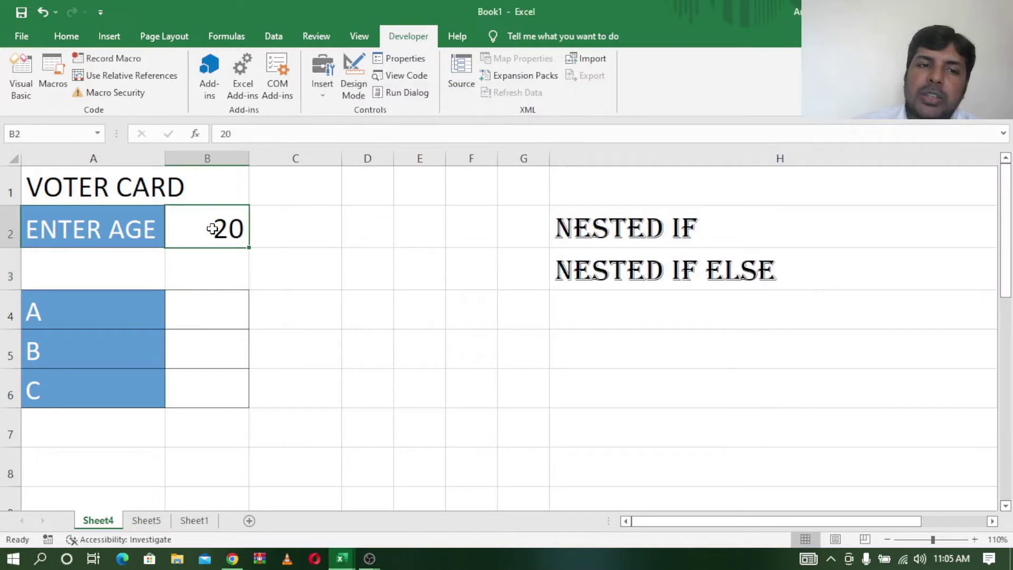
Step: Enter 1000 in B2 and step the macro through the message box line
text(1000)
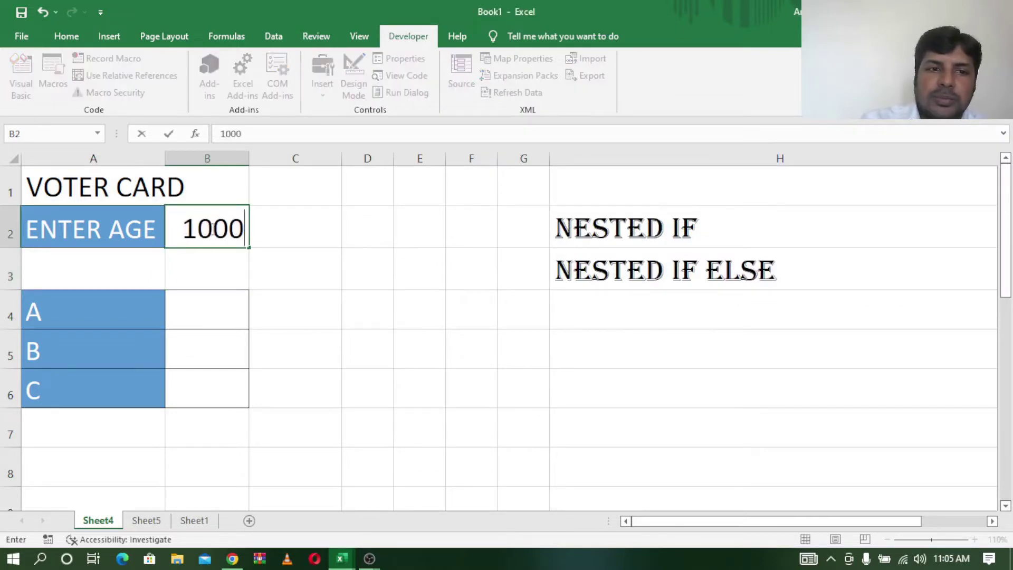
key(Return)
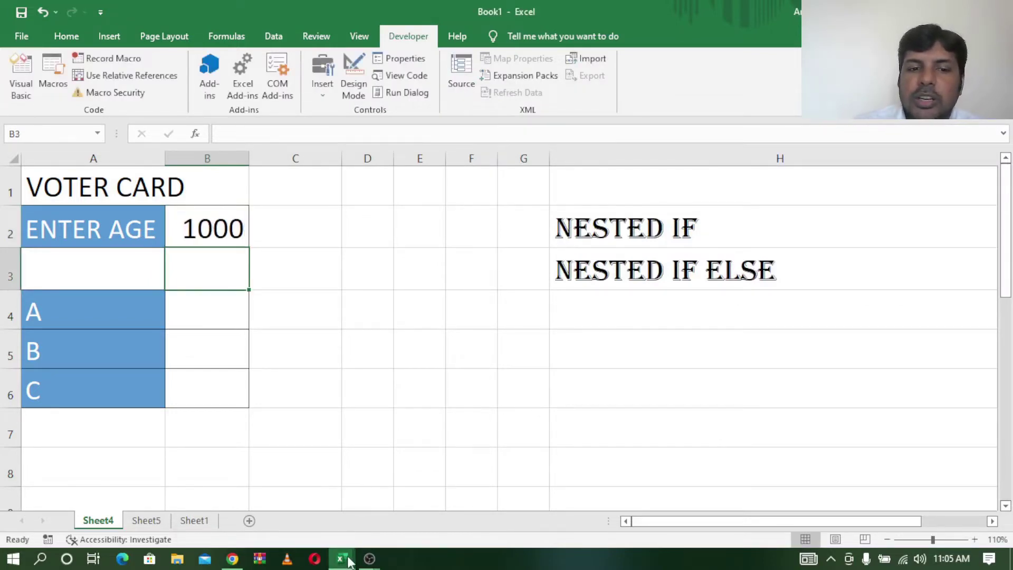
mouse_move(341, 559)
click(394, 500)
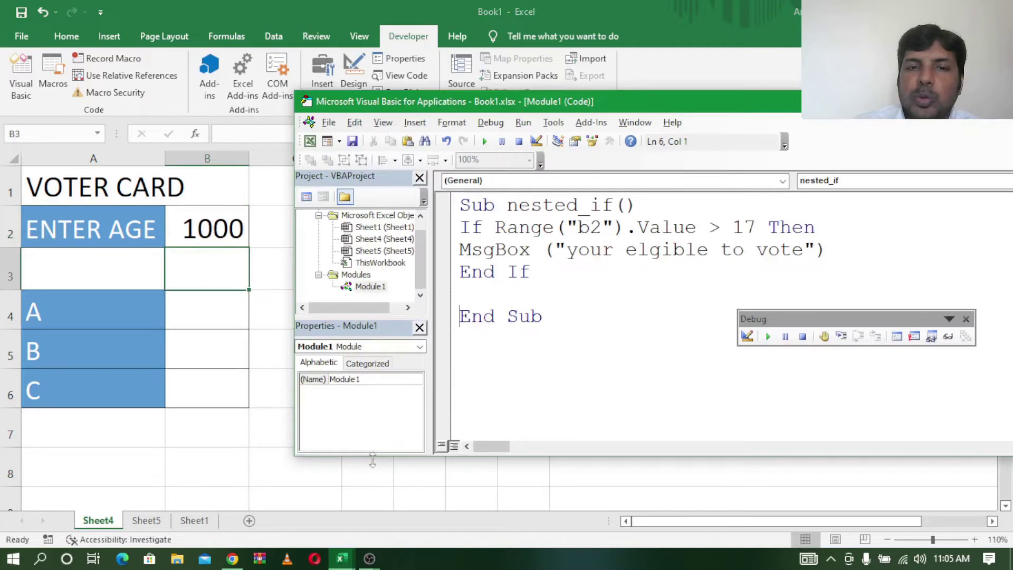
click(842, 336)
click(842, 337)
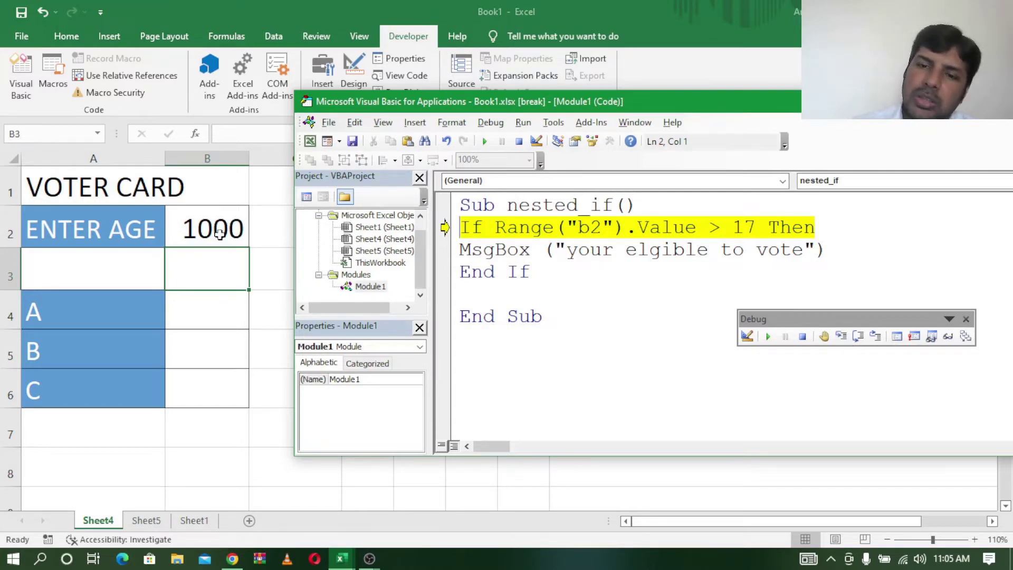
click(842, 336)
click(843, 338)
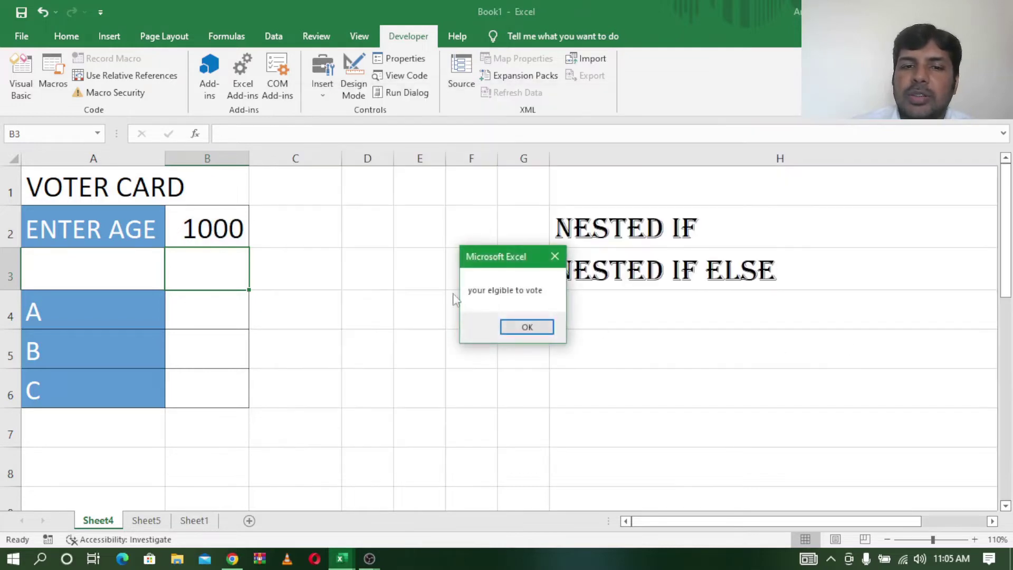
Step: Dismiss the eligibility message, reset the run, and place the caret at the If line
click(525, 324)
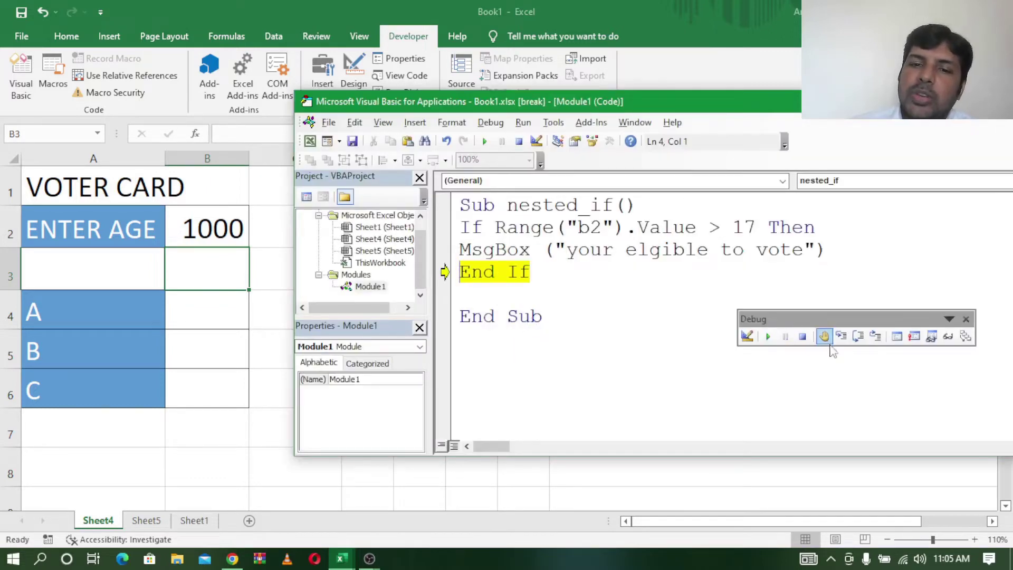
click(802, 336)
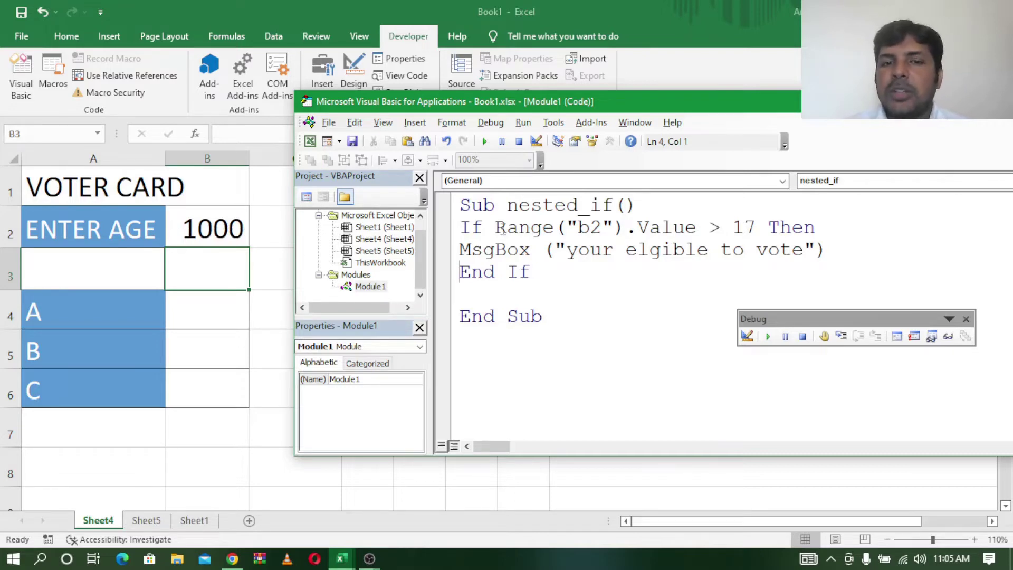
click(455, 228)
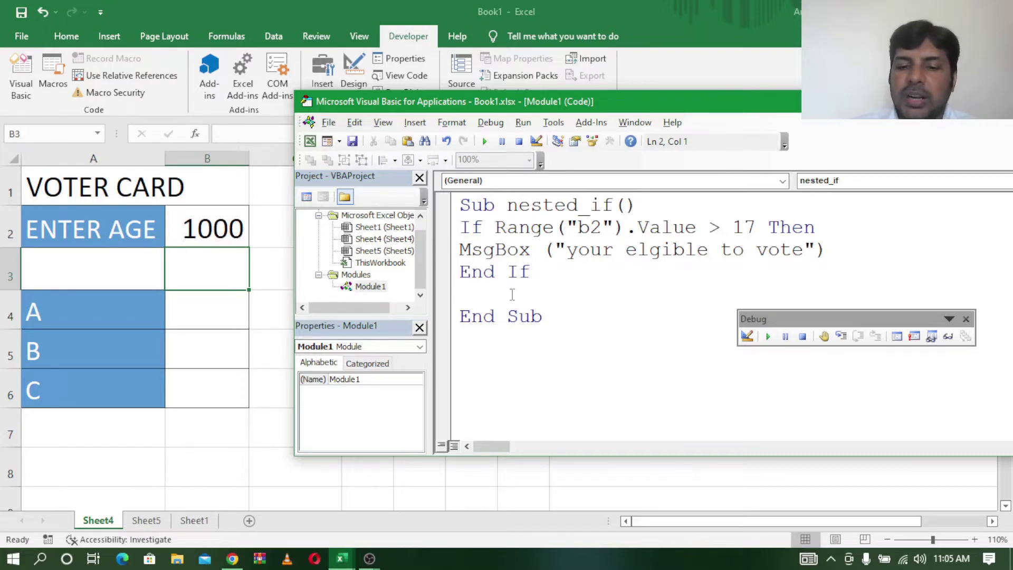
Step: Insert a new line above the If line, start typing if, and dismiss the compile error
key(Return)
text(i)
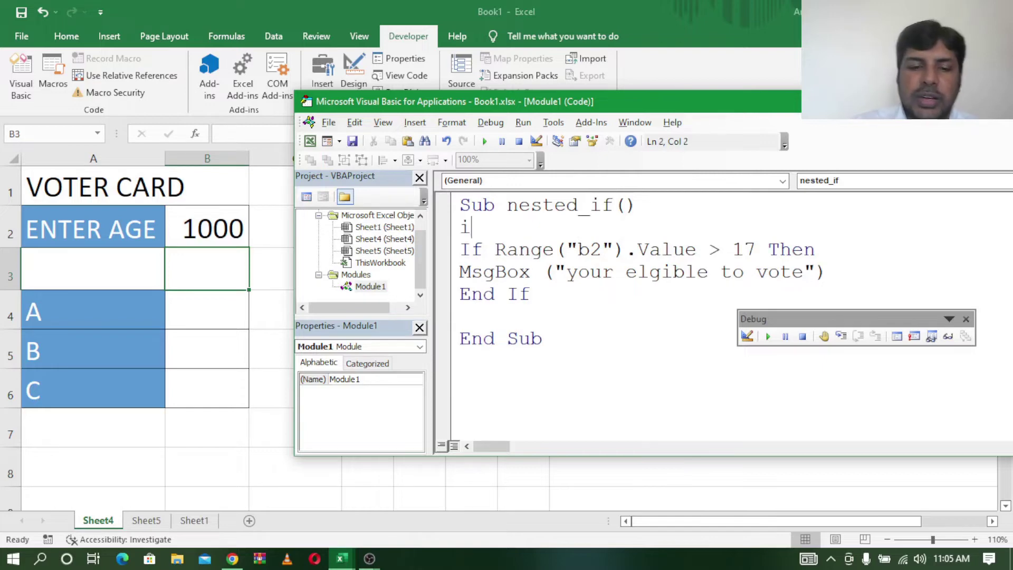
text(f()
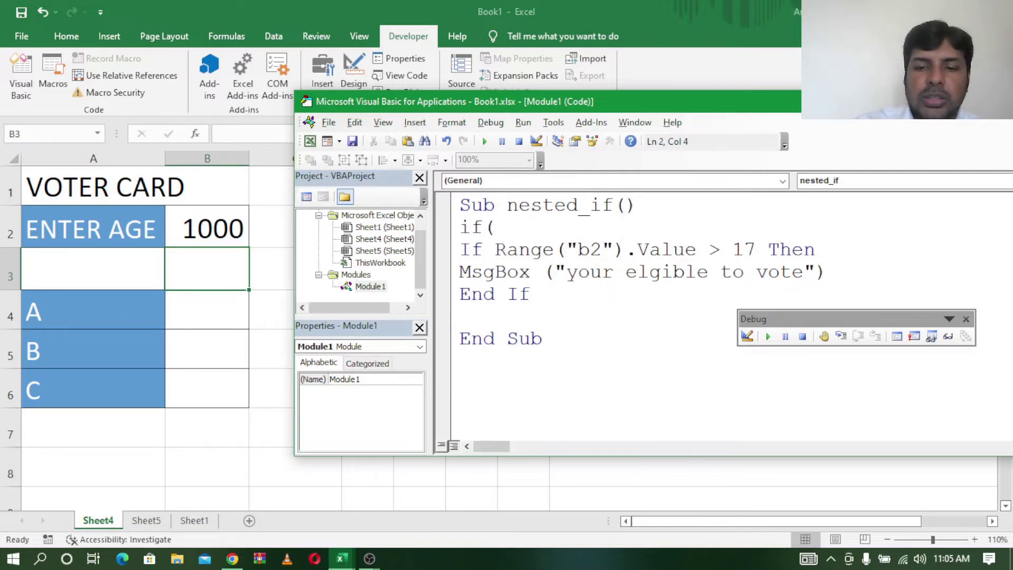
key(BackSpace)
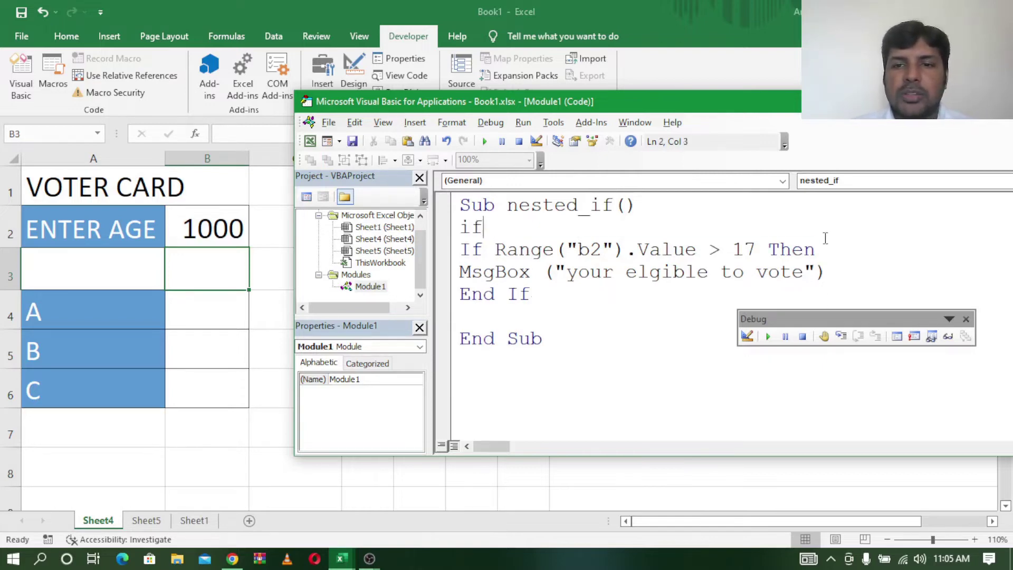
drag(825, 238, 473, 249)
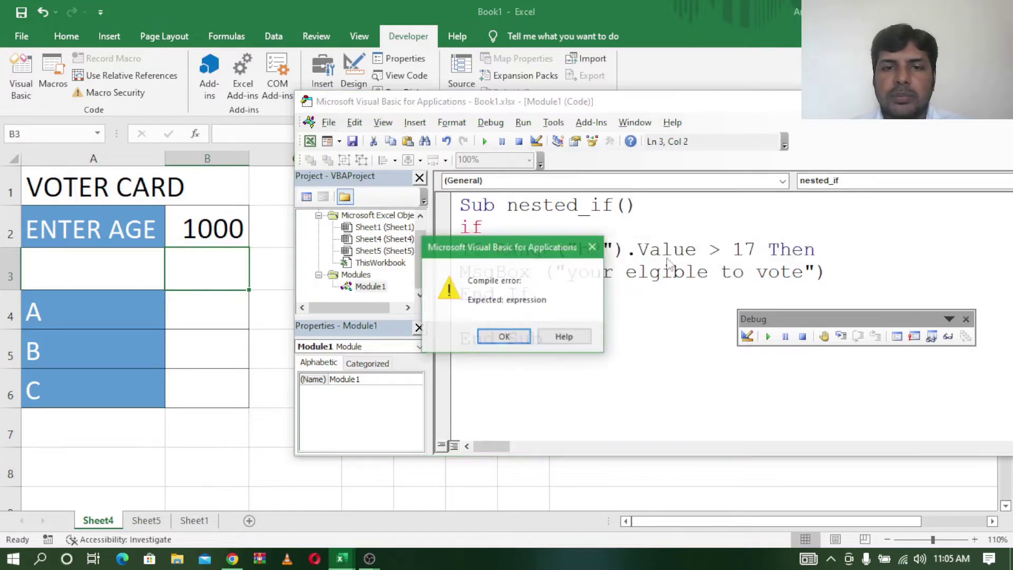
click(506, 337)
Step: Select the original If condition, toggle its breakpoint off, and select the partial if on the new line
mouse_move(816, 249)
mouse_down()
mouse_move(493, 255)
mouse_move(450, 265)
mouse_up()
key(ctrl+c)
click(503, 226)
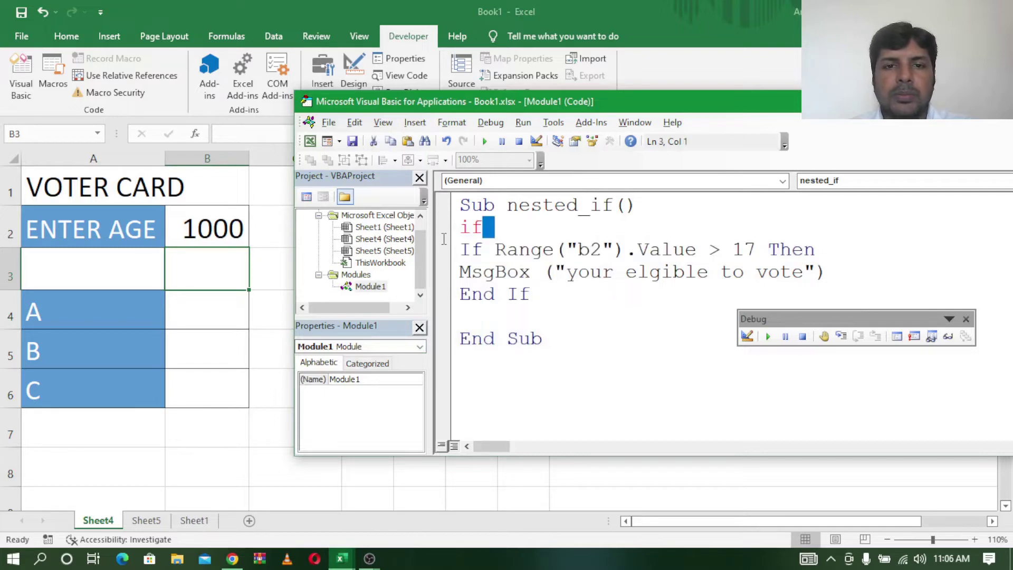
click(443, 248)
click(511, 232)
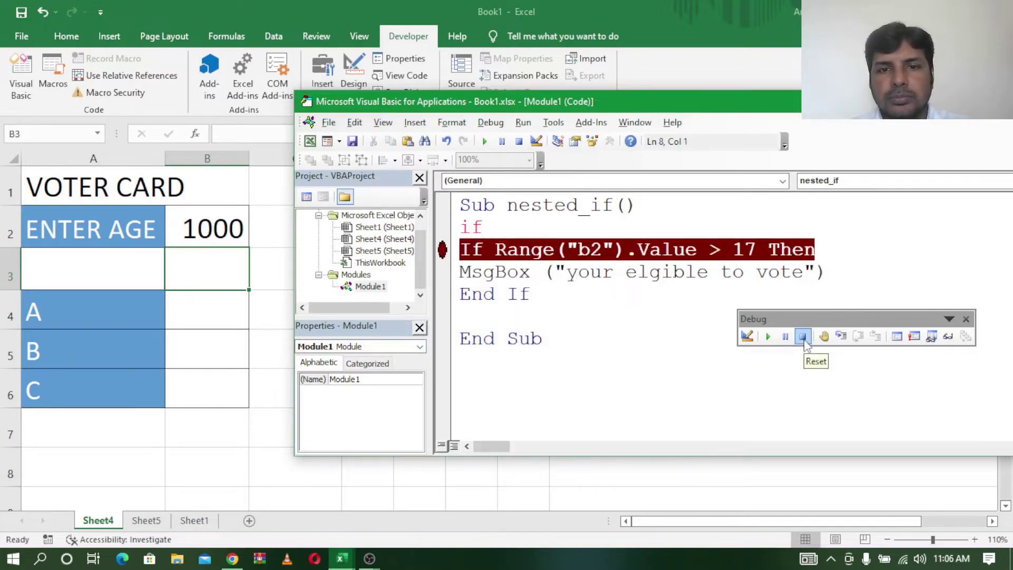
click(966, 320)
click(857, 270)
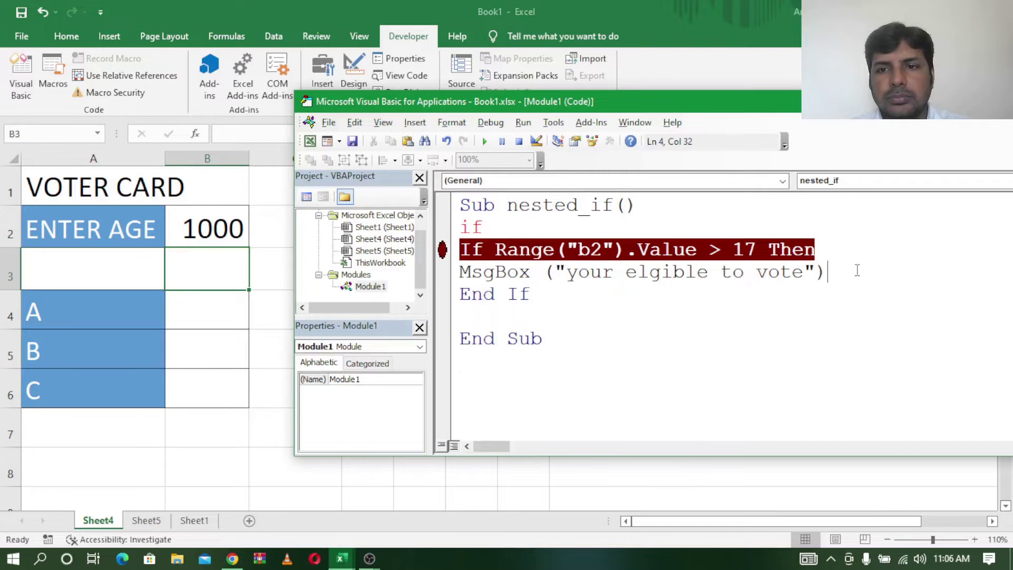
click(442, 250)
click(442, 250)
click(443, 250)
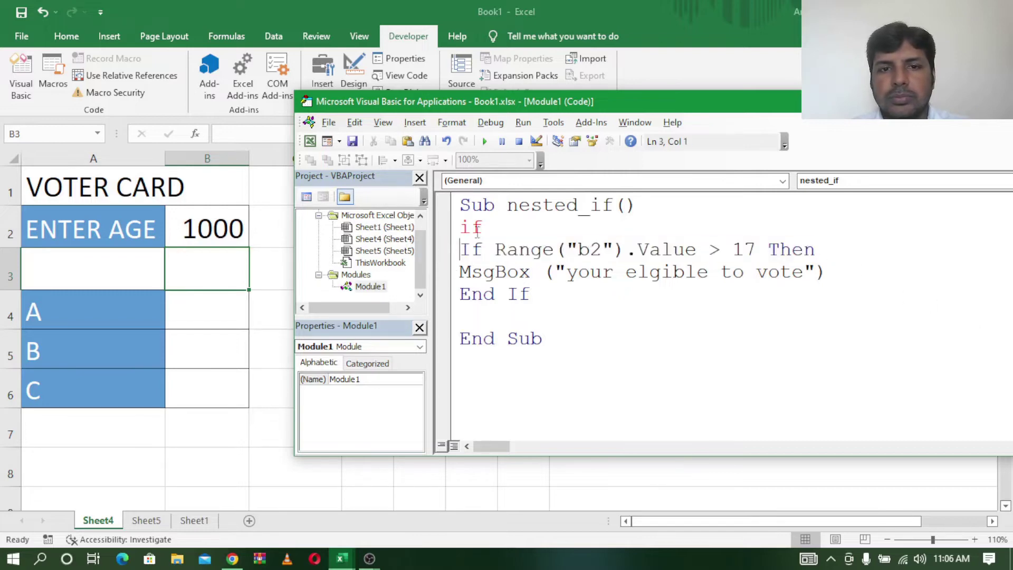
drag(497, 227, 449, 227)
Step: Paste the copied If line on line 2 and change its test to < 100
key(ctrl+v)
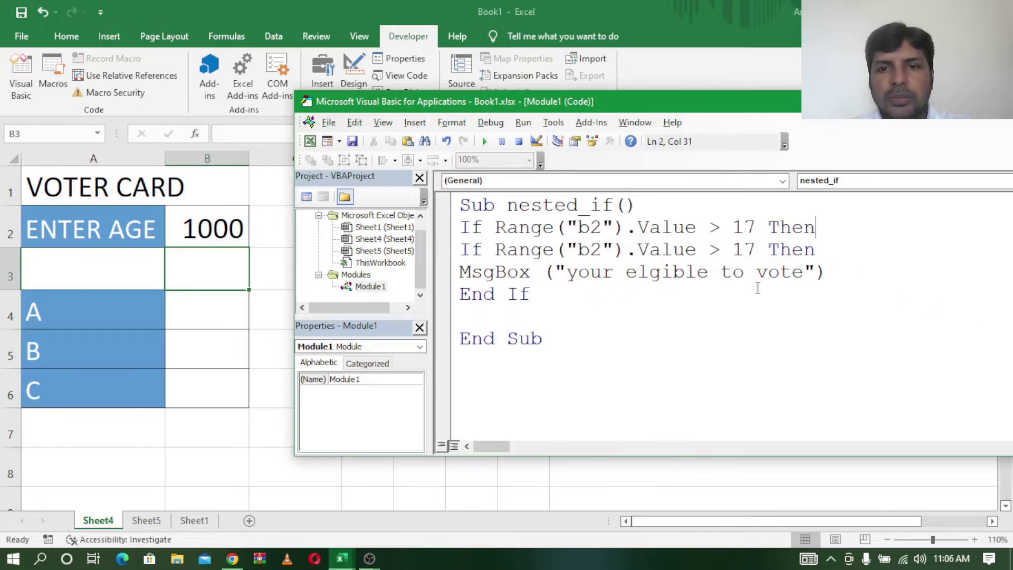
click(754, 226)
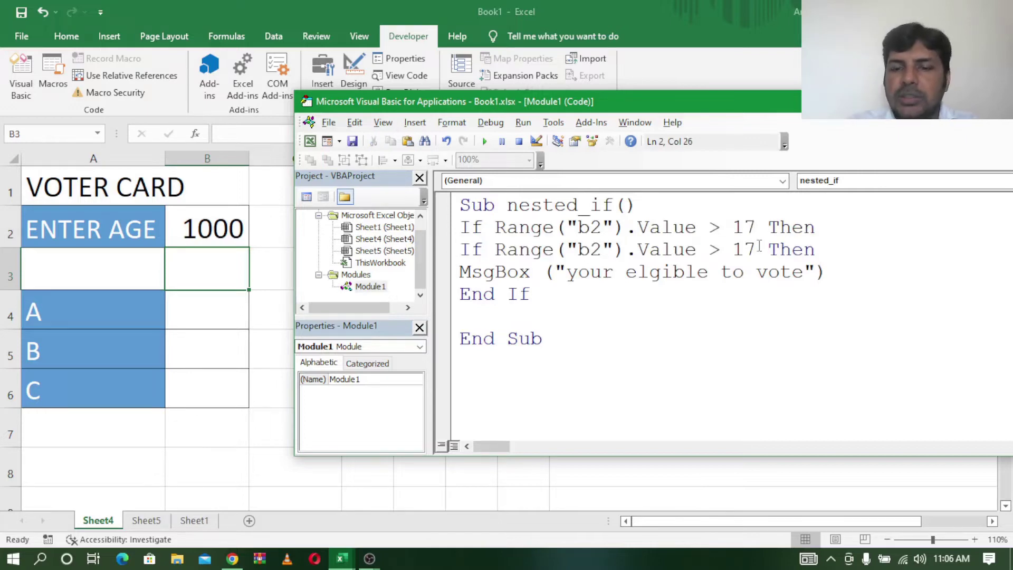
key(BackSpace)
key(BackSpace)
key(BackSpace)
key(BackSpace)
text(<)
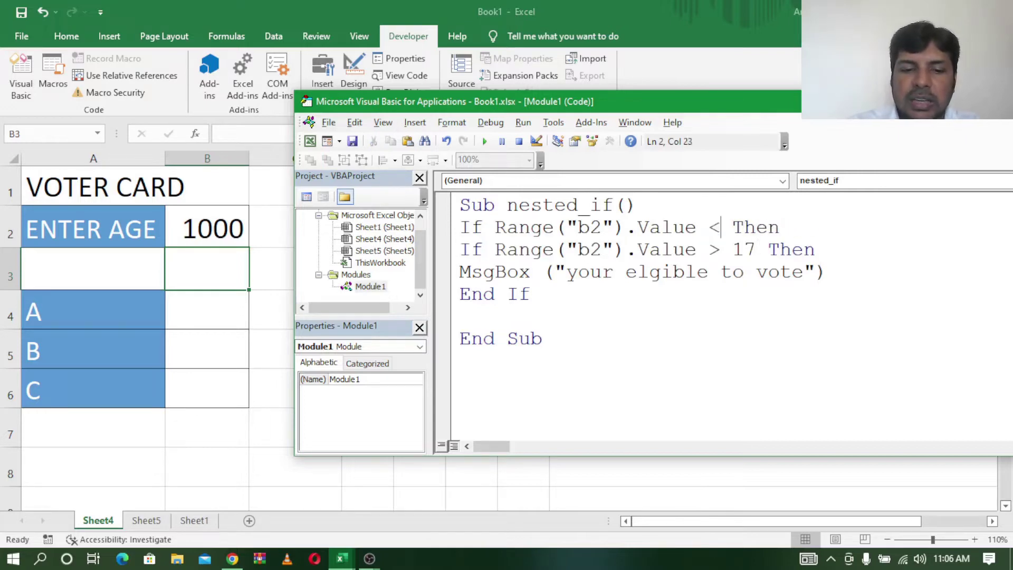
text(100)
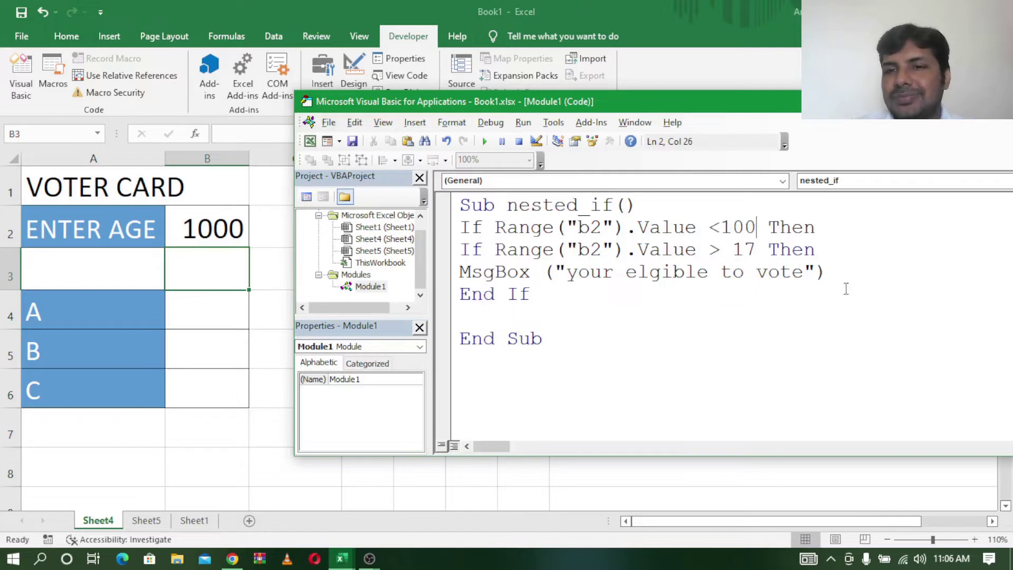
click(847, 289)
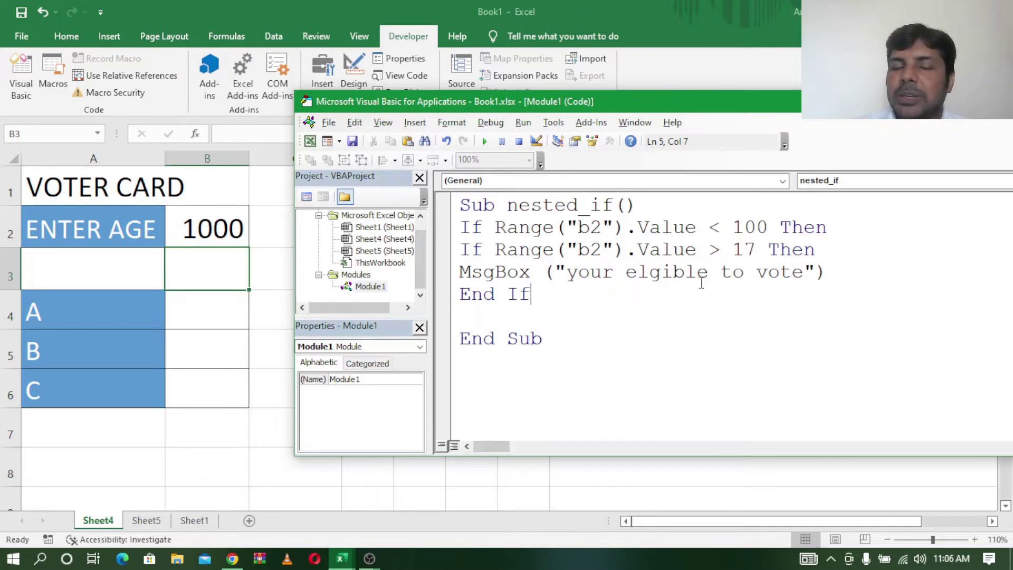
drag(460, 228, 831, 234)
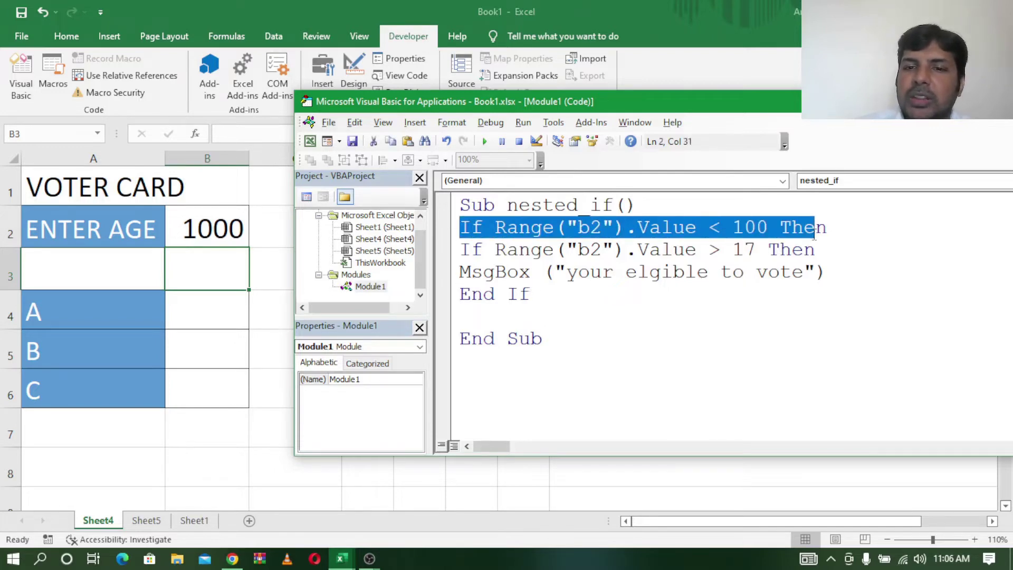
Step: Add a second End If below the first and remove the extra blank lines before End Sub
click(554, 294)
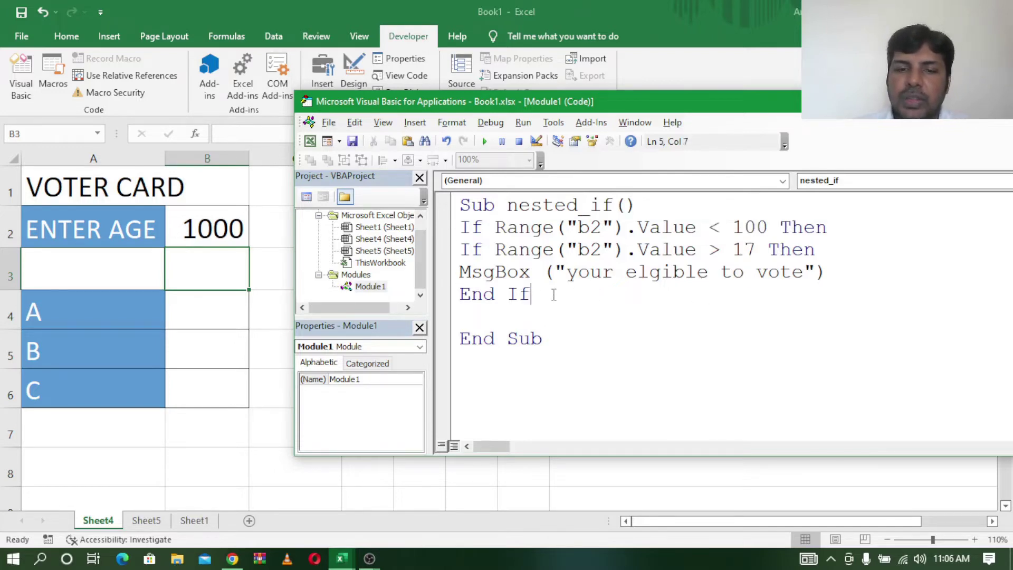
key(Return)
text(end)
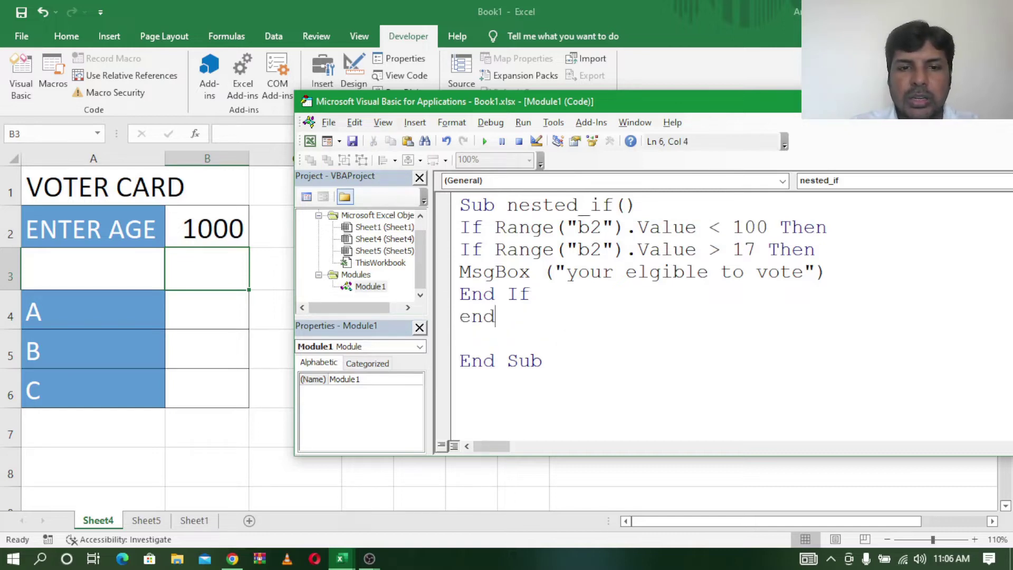
text(if)
key(Return)
key(Delete)
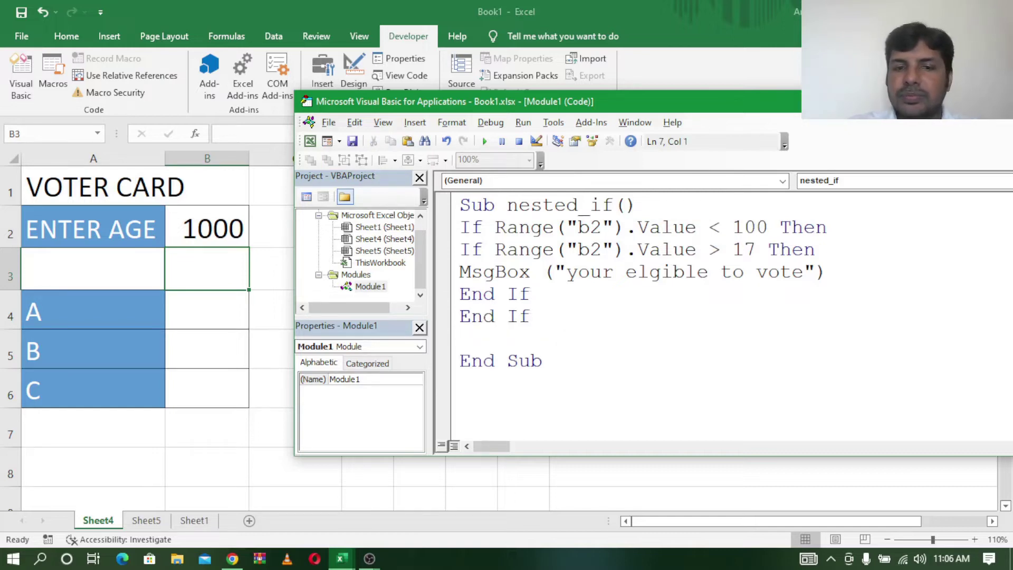
key(Delete)
click(499, 376)
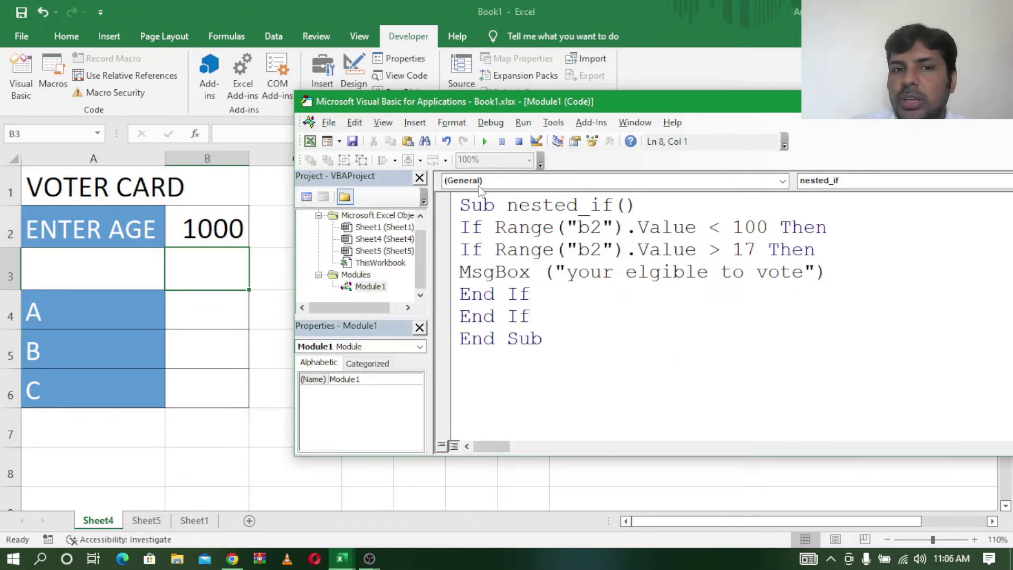
click(384, 123)
mouse_move(410, 369)
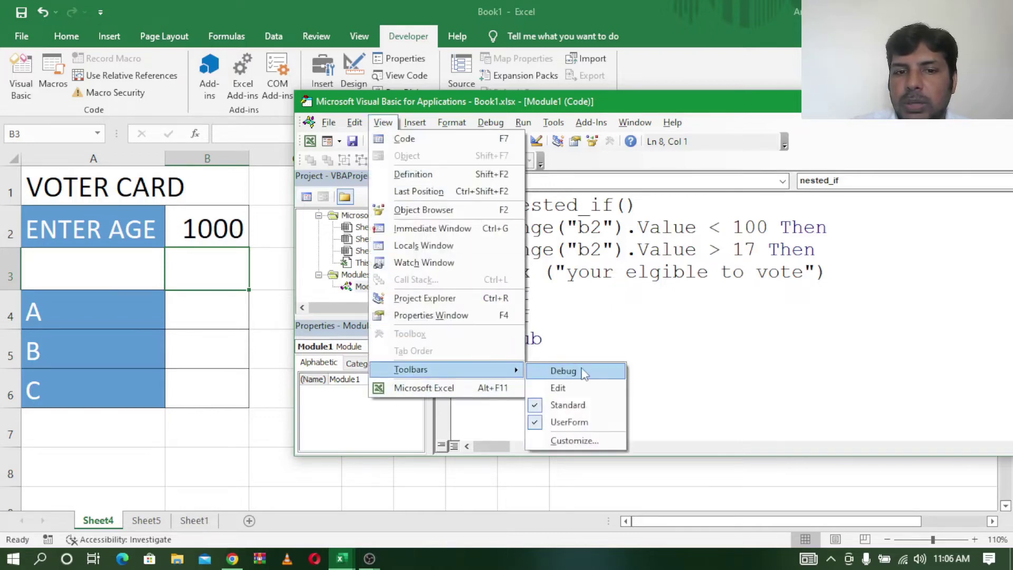
Step: Show the Debug toolbar and step nested_if with 1000 past the outer < 100 check
click(584, 372)
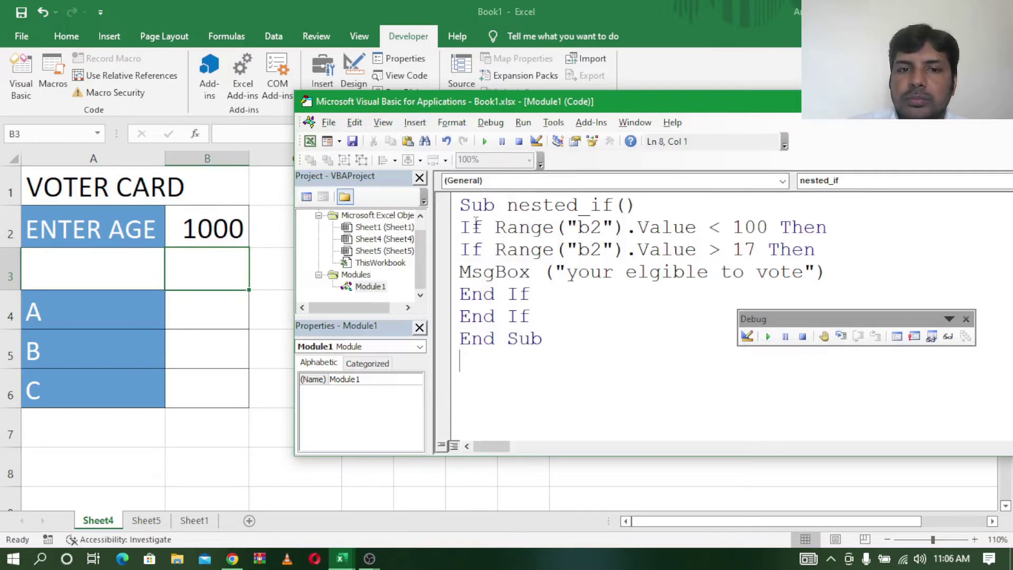
click(841, 336)
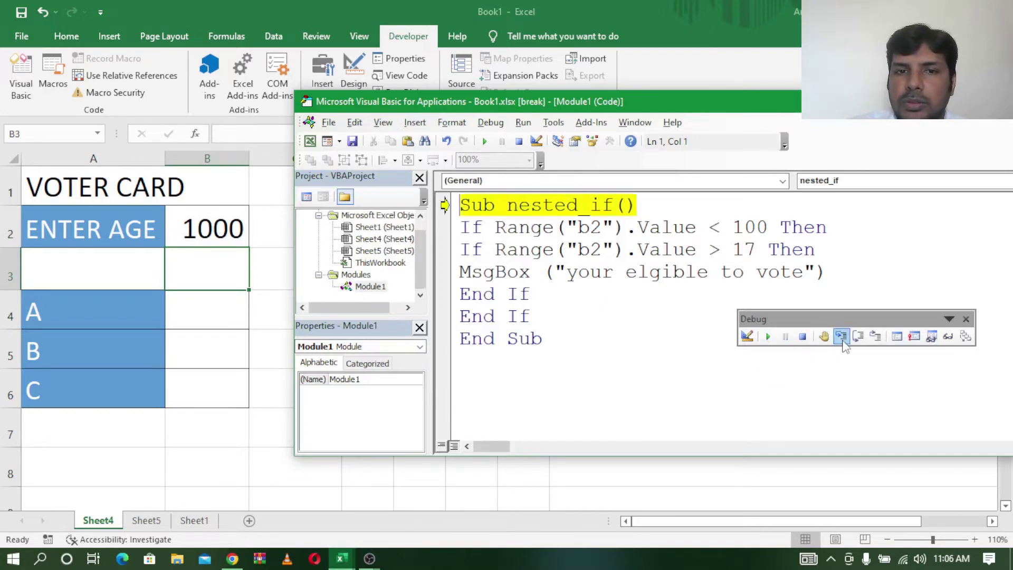
click(841, 336)
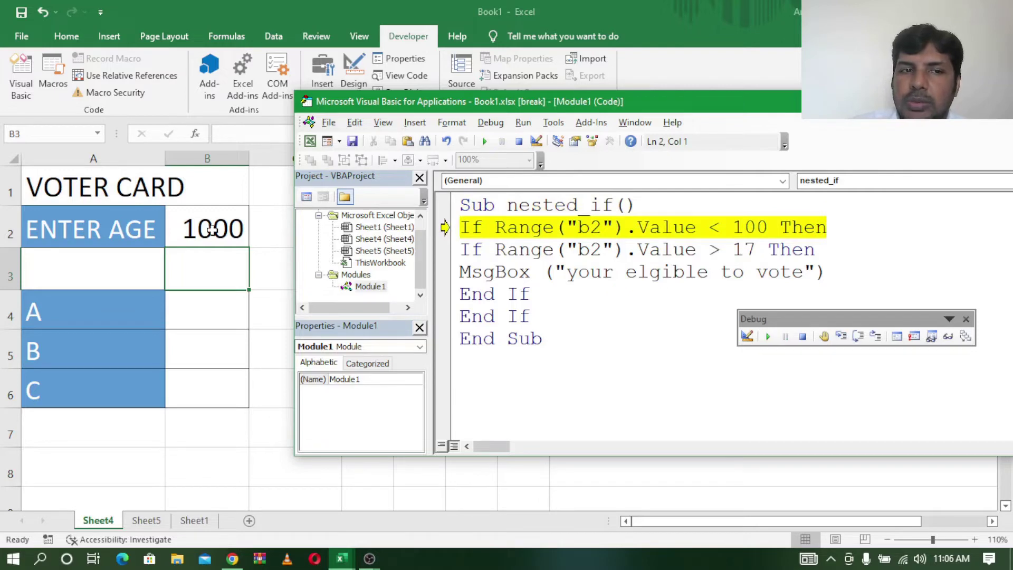
click(843, 339)
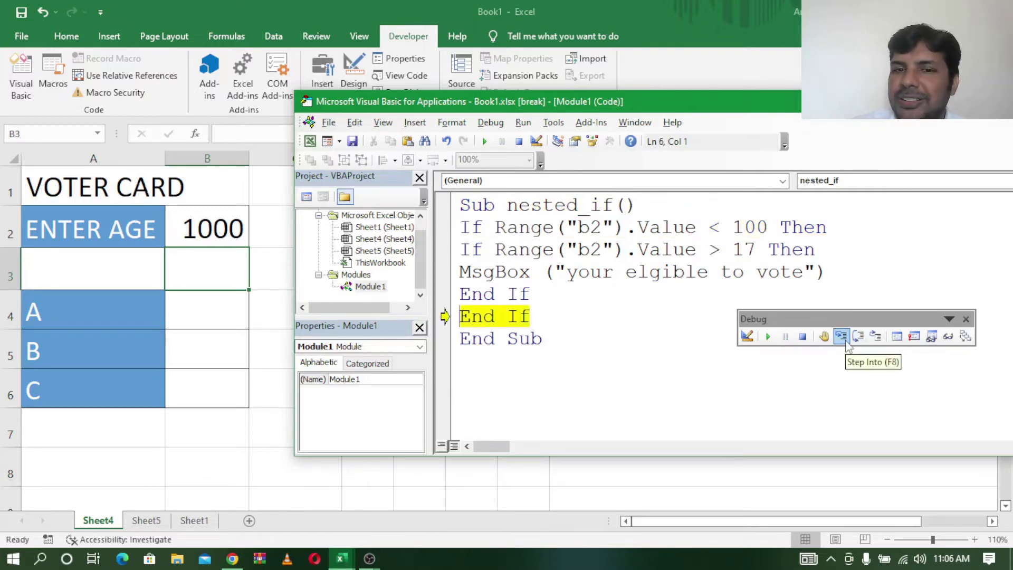
Step: Highlight the outer under-100 and inner over-17 lines, then finish the run and return to the sheet
drag(461, 230, 838, 217)
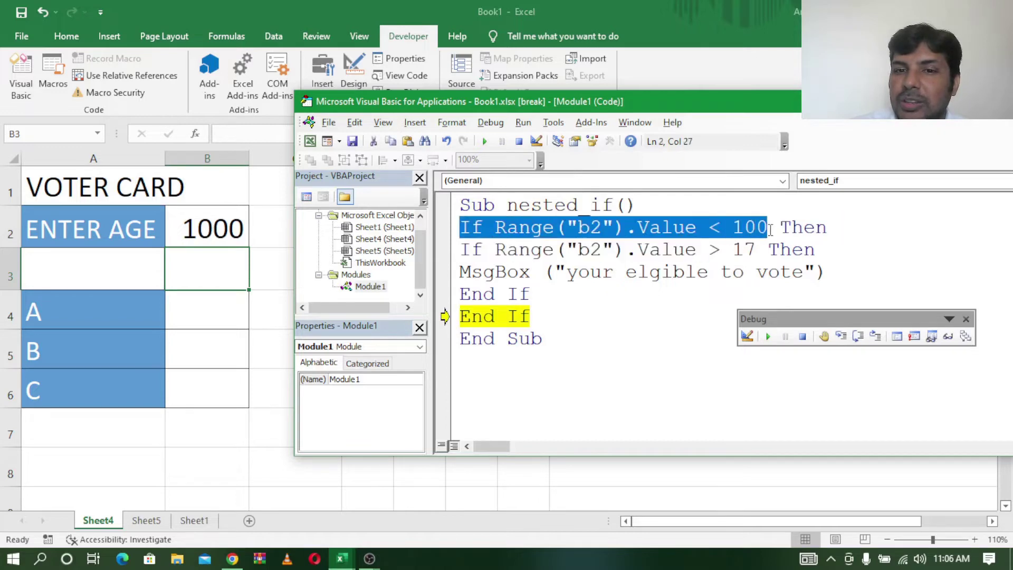
click(472, 250)
drag(460, 250, 568, 302)
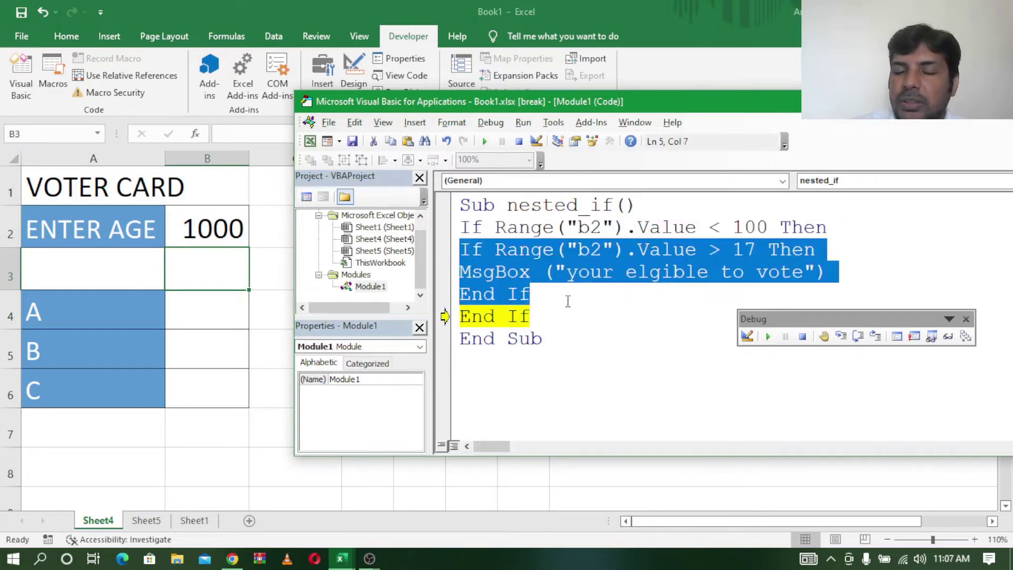
drag(461, 227, 844, 232)
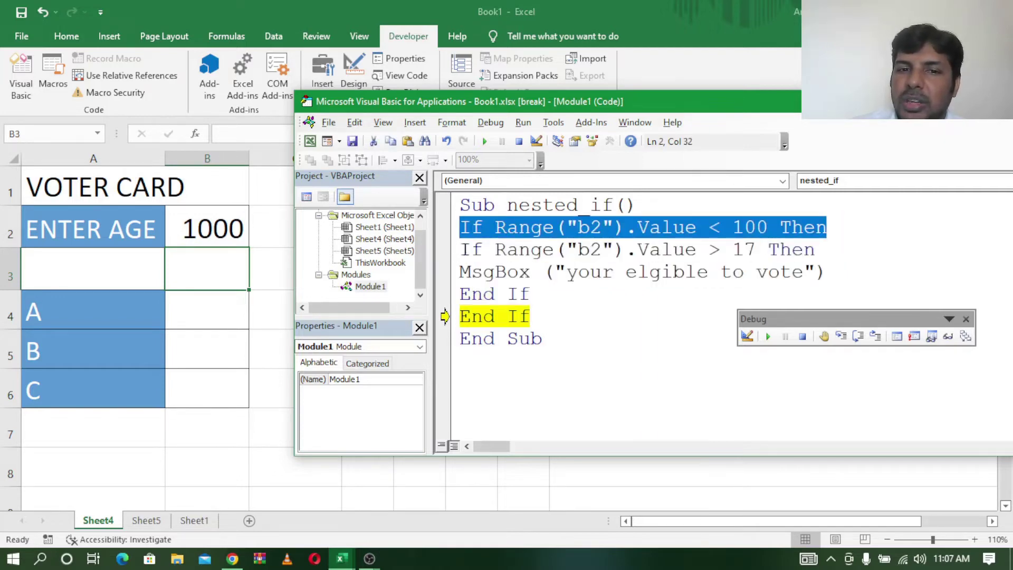
drag(461, 250, 875, 248)
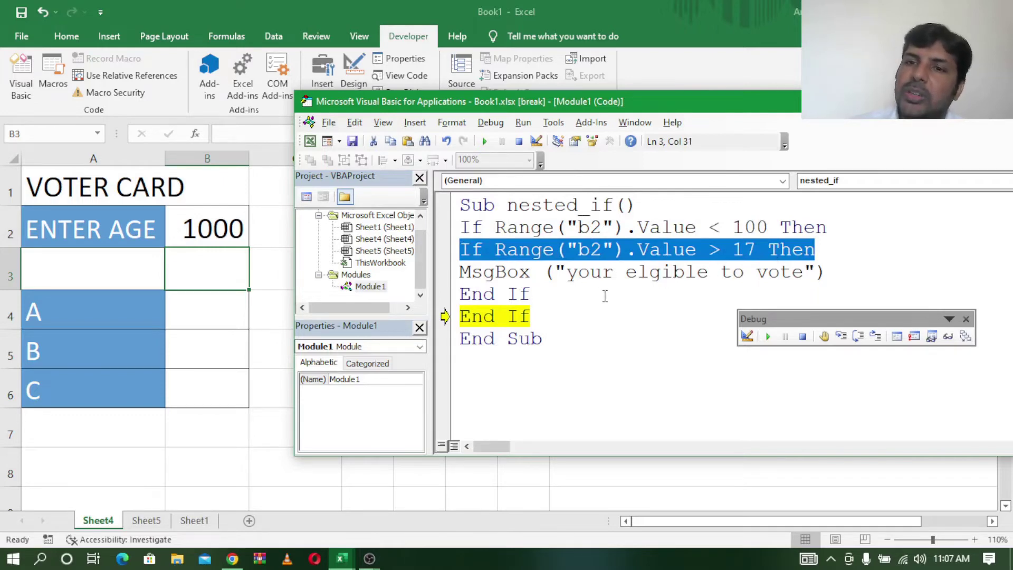
click(841, 336)
click(842, 336)
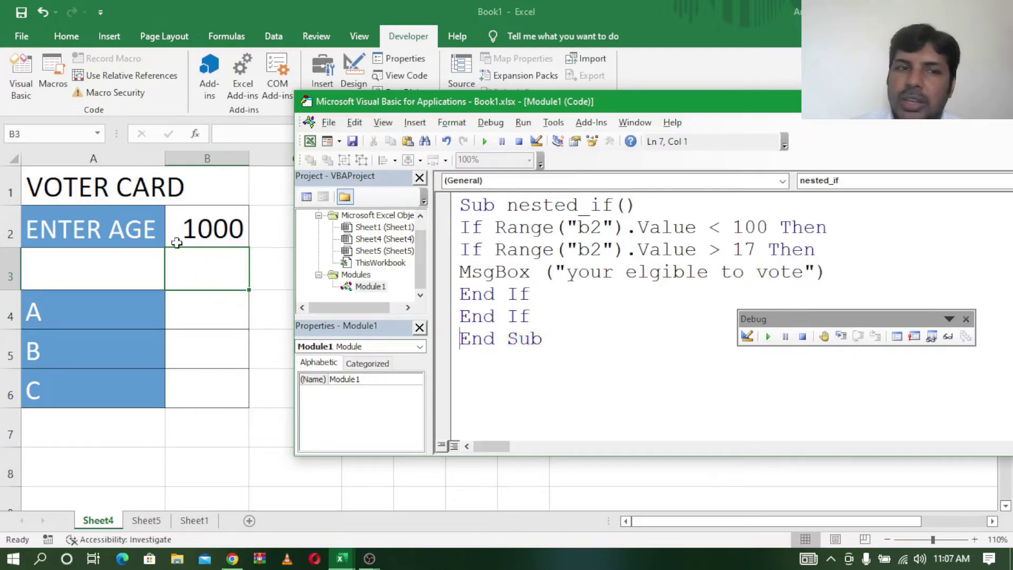
click(219, 225)
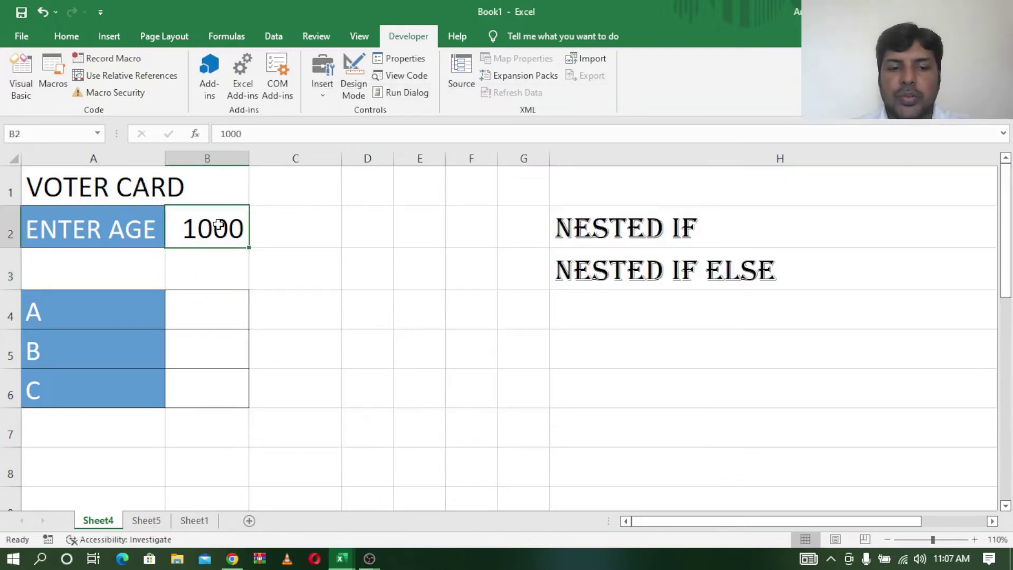
Step: Enter 5 in B2 and step nested_if past the failed over-17 check
text(5)
key(Return)
click(387, 435)
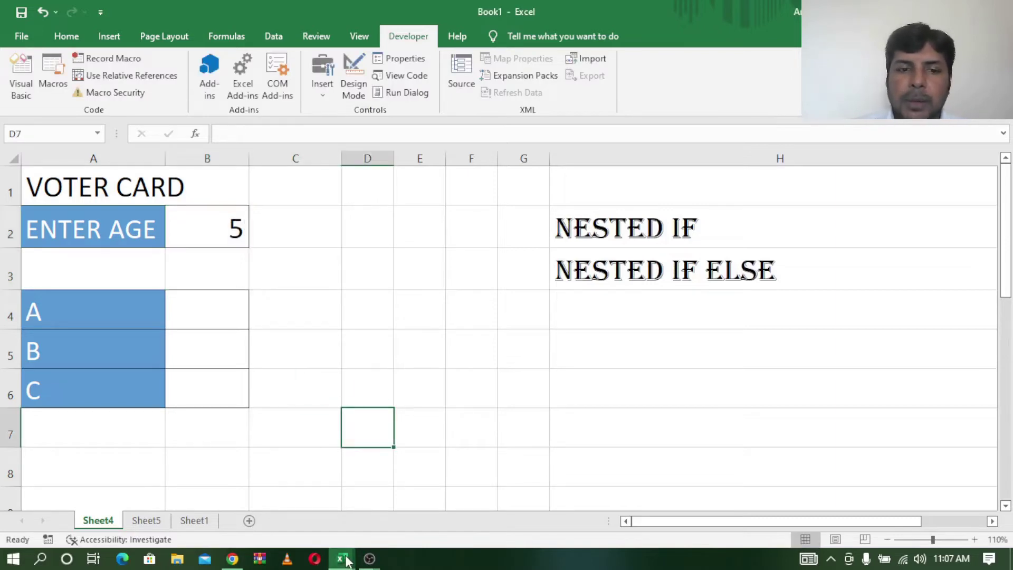
mouse_move(341, 559)
click(410, 453)
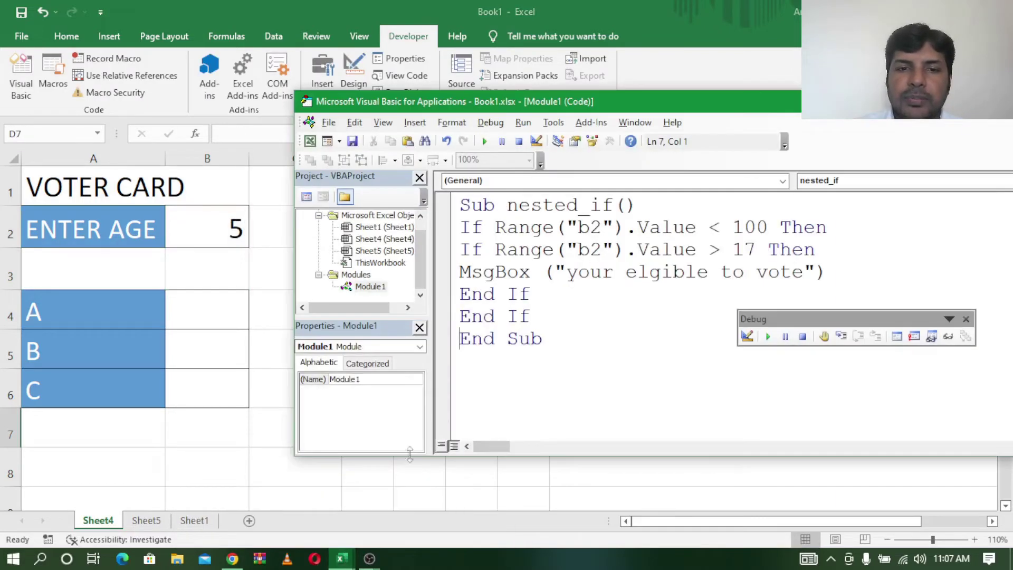
click(841, 336)
click(841, 337)
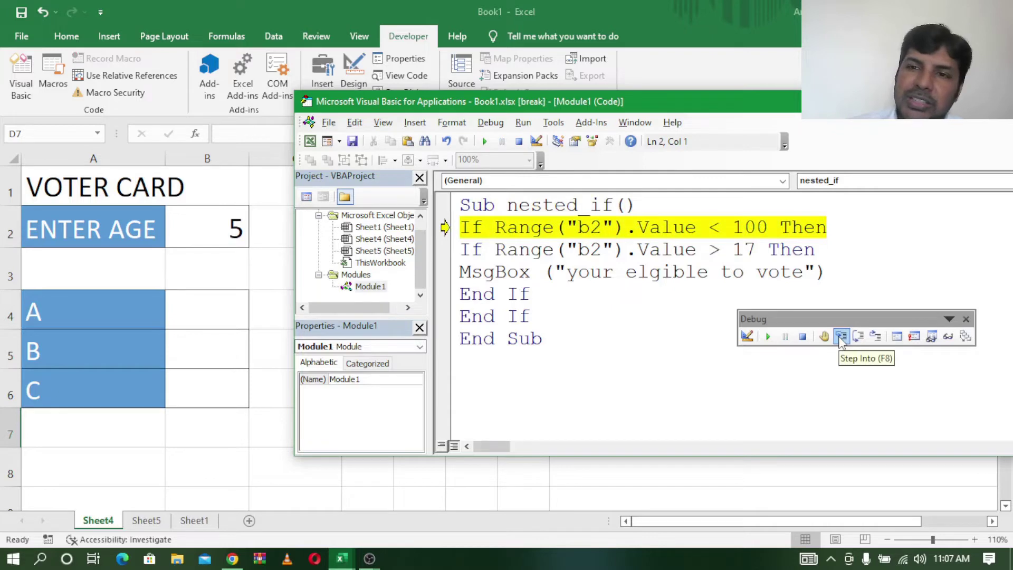
click(841, 337)
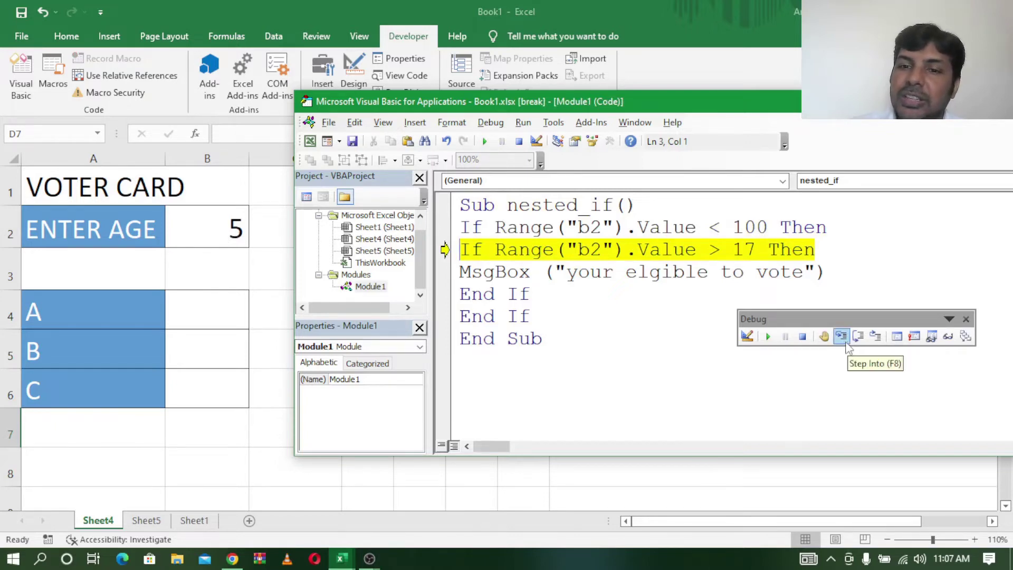
click(847, 343)
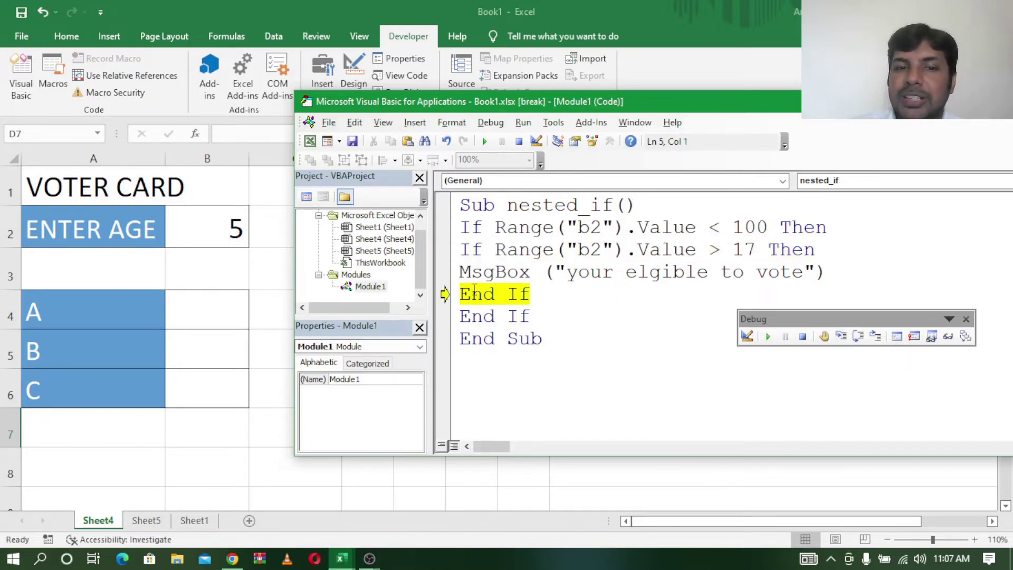
Step: Highlight the failed over-17 line, the outer under-100 line, and the closing End If lines
drag(464, 252, 829, 251)
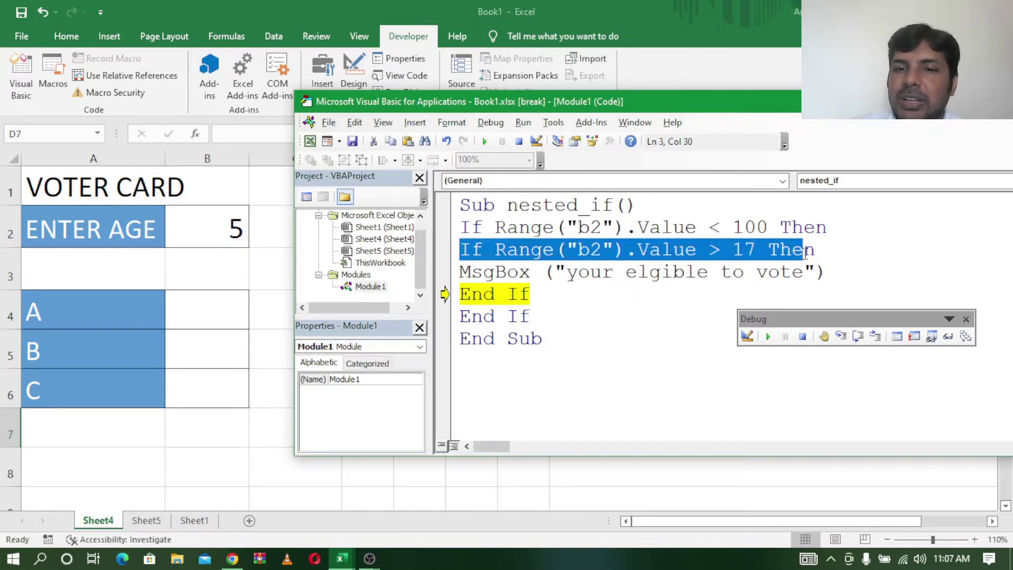
click(534, 300)
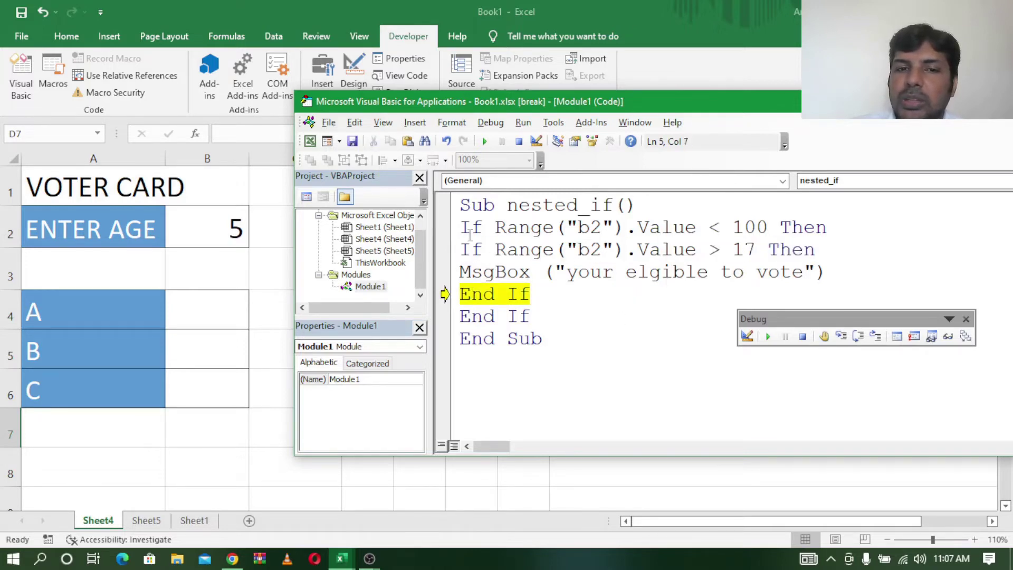
click(452, 233)
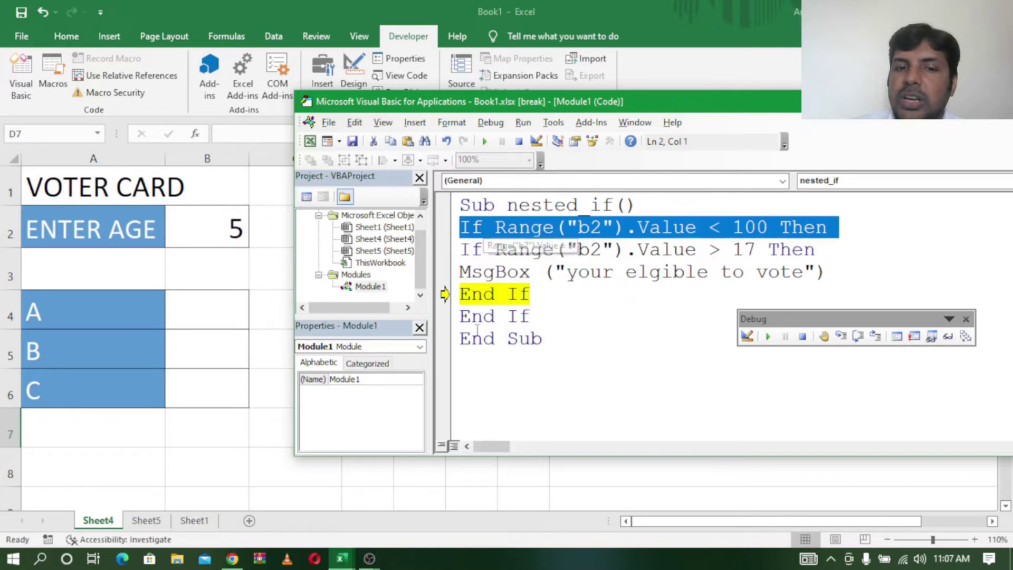
drag(461, 316, 548, 329)
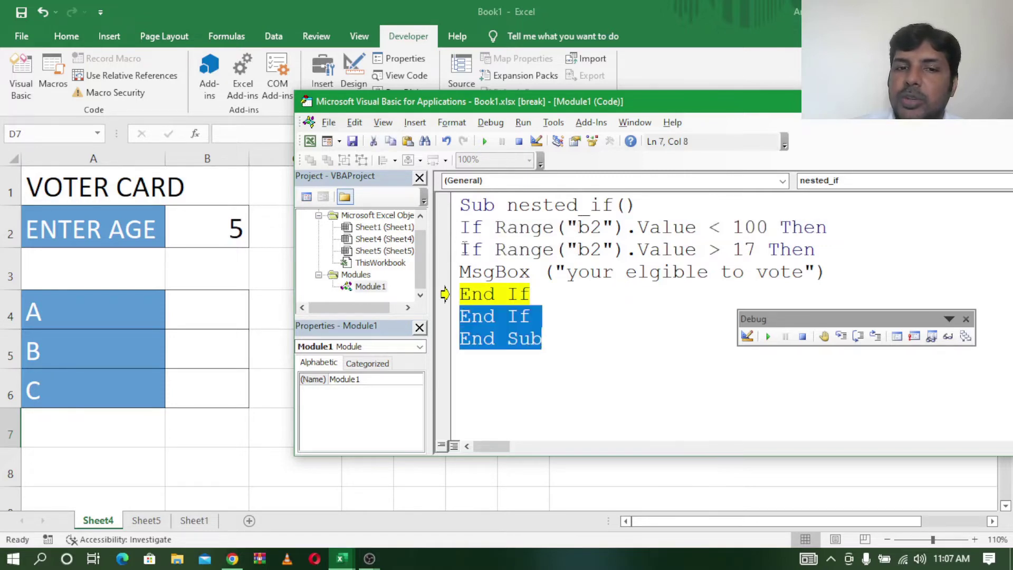
drag(460, 248, 544, 291)
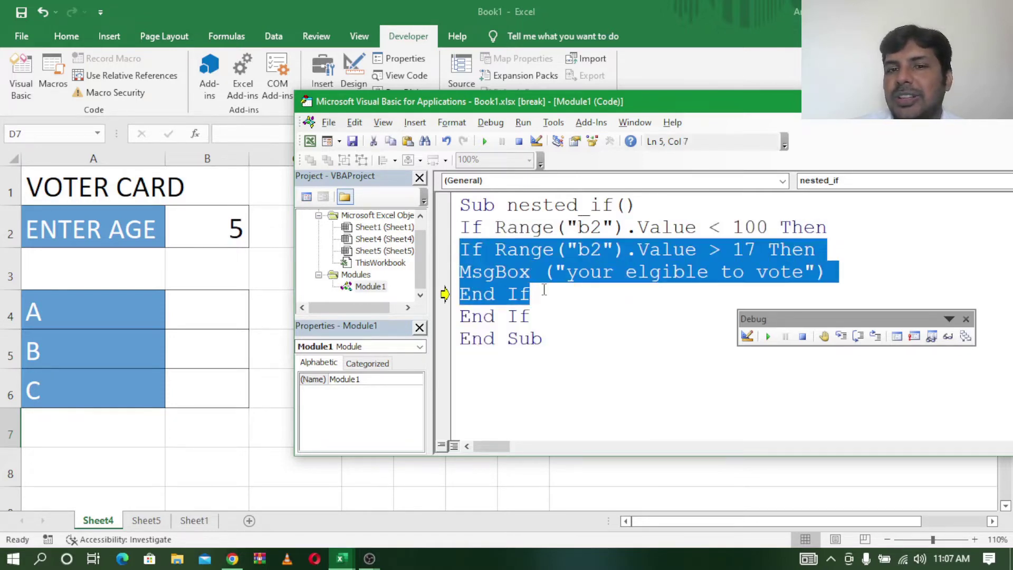
Step: Step to End Sub, finish the macro, and return to the age cell
click(606, 320)
click(842, 338)
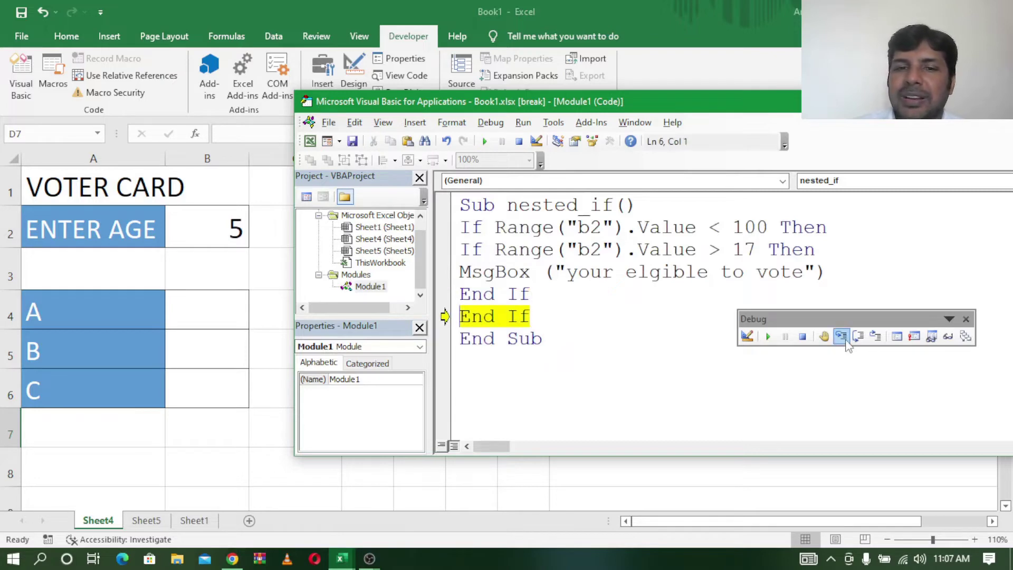
click(842, 338)
click(843, 337)
click(231, 235)
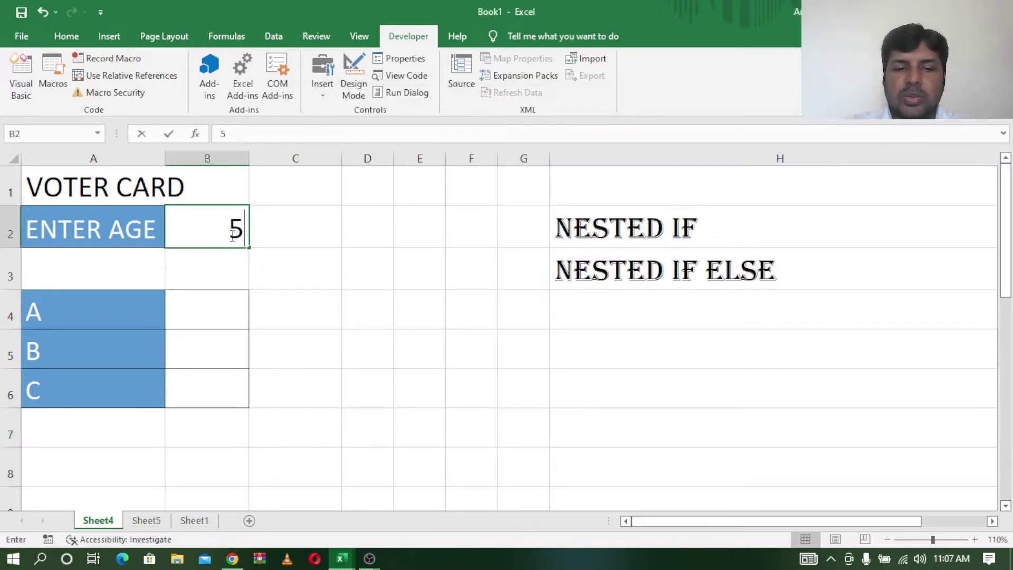
Step: Enter 25 in B2 and step nested_if until the "your elgible to vote" message appears, then dismiss it
text(25)
key(Return)
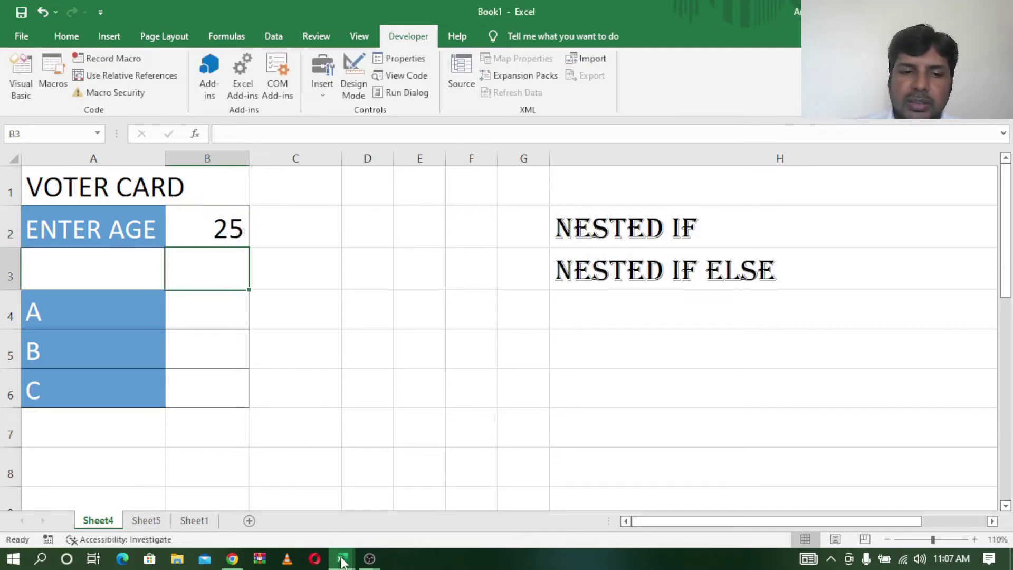
click(417, 485)
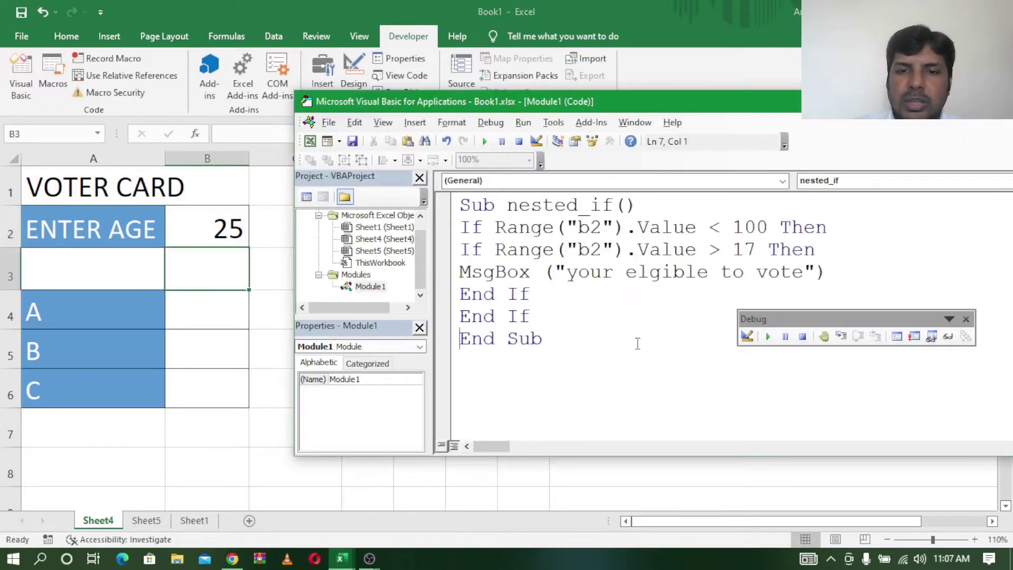
click(842, 337)
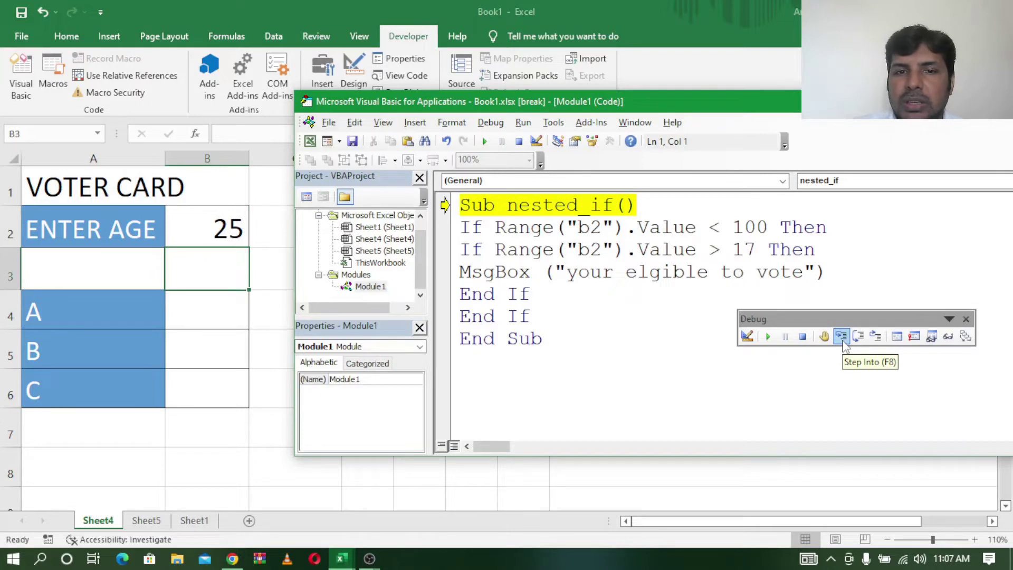
click(842, 337)
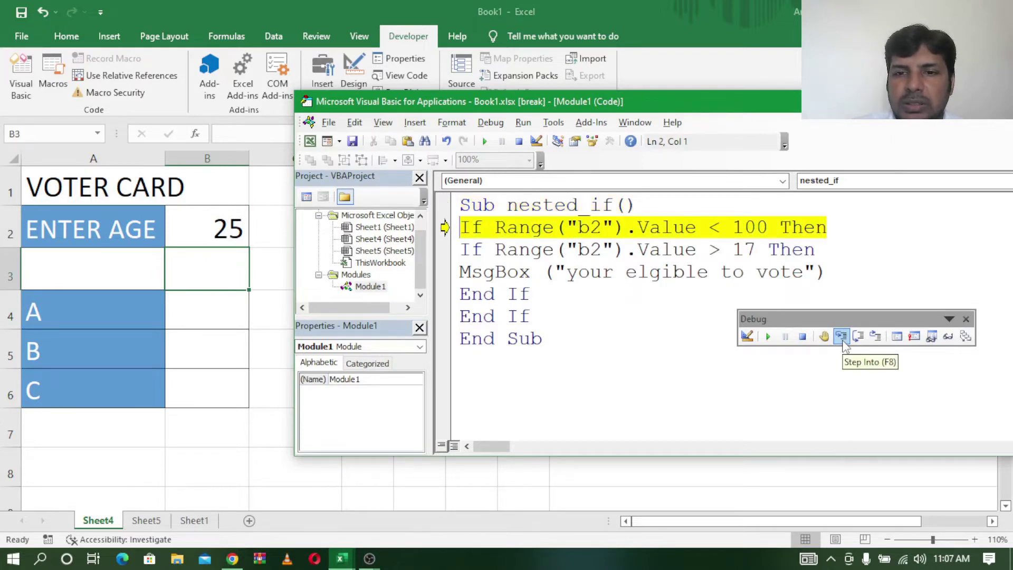
click(842, 337)
click(842, 337)
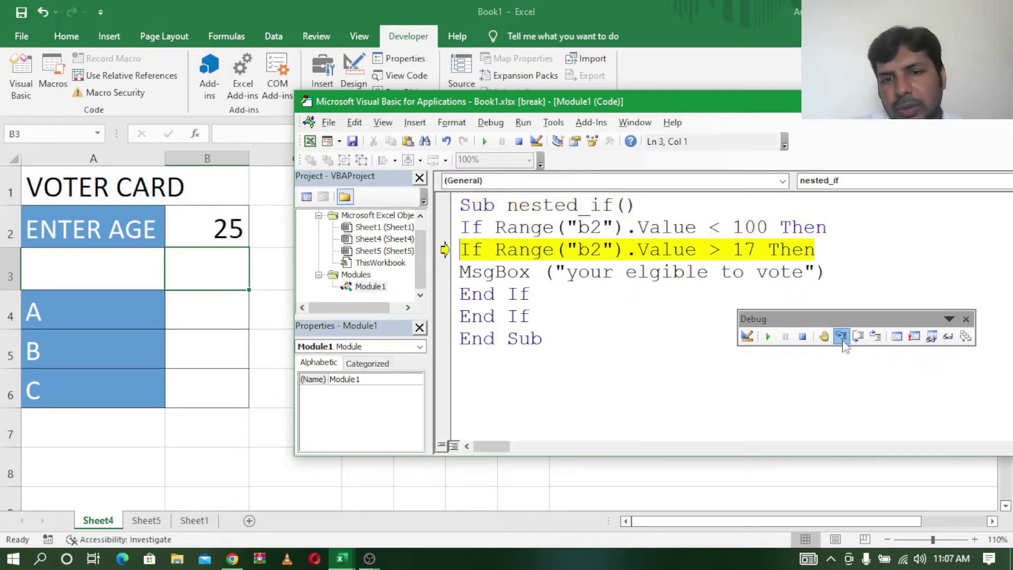
click(842, 337)
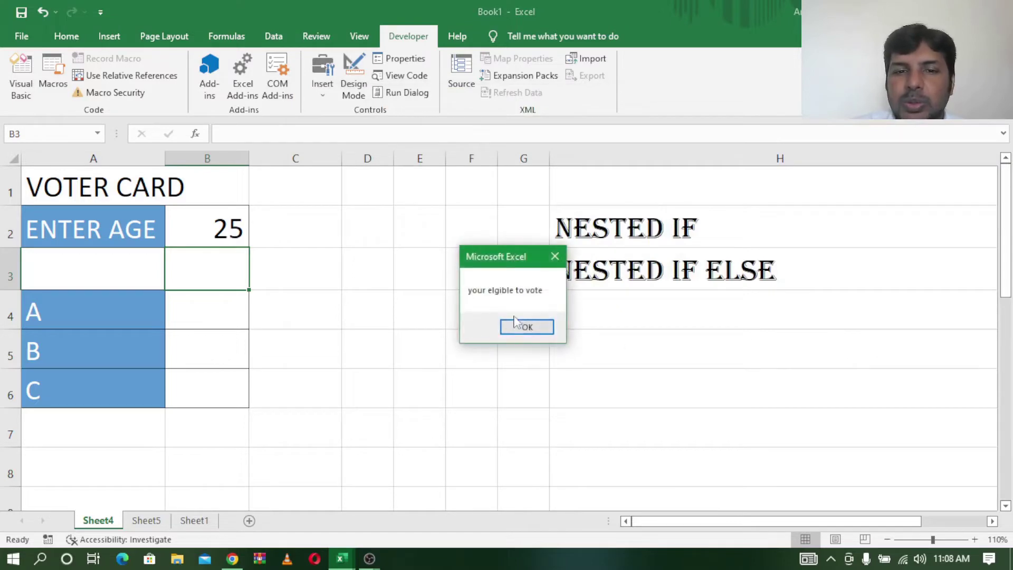
click(527, 331)
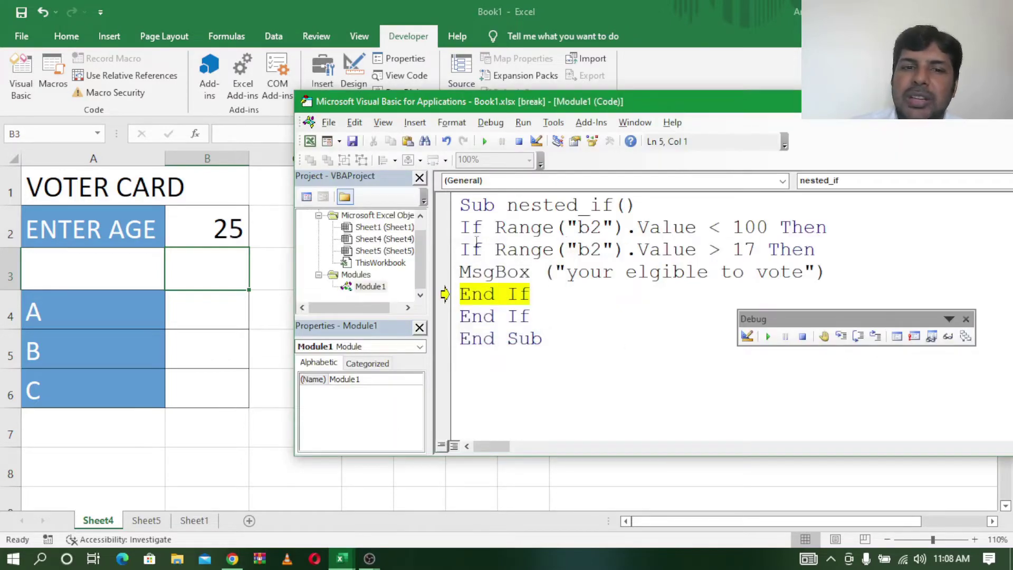
Step: Return to the code editor, step through to End Sub, and reset the macro run
click(219, 228)
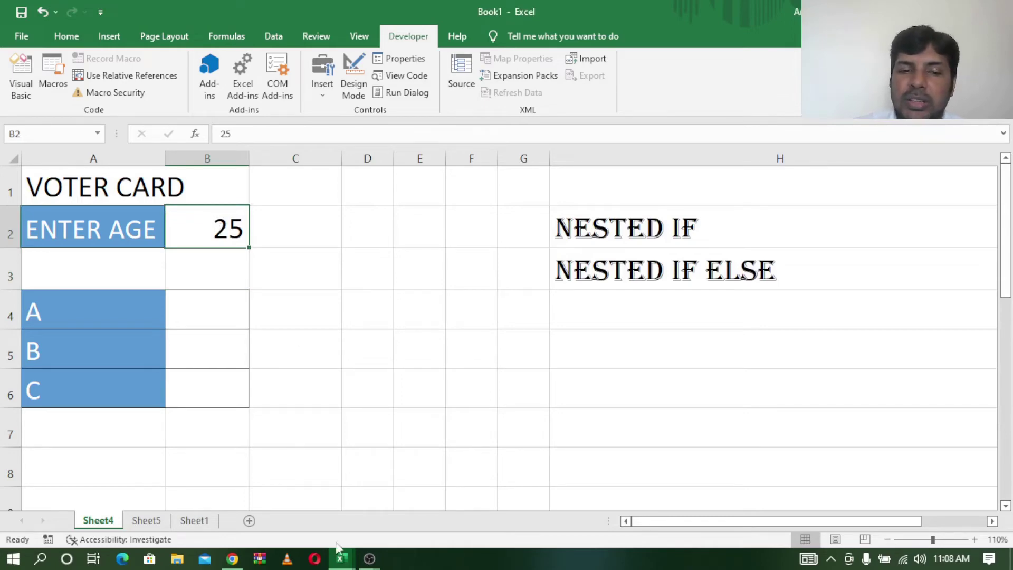
click(341, 558)
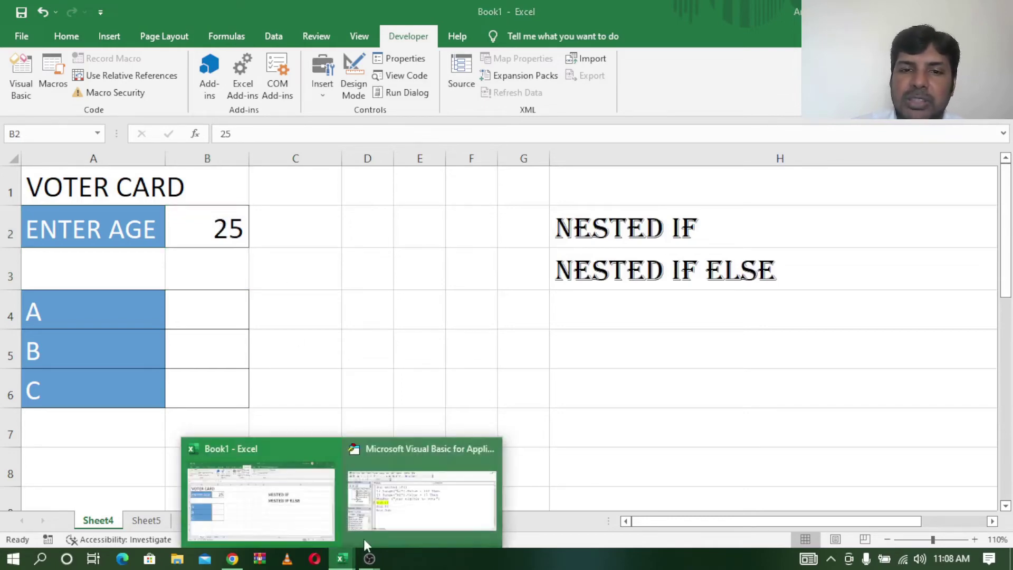
click(406, 510)
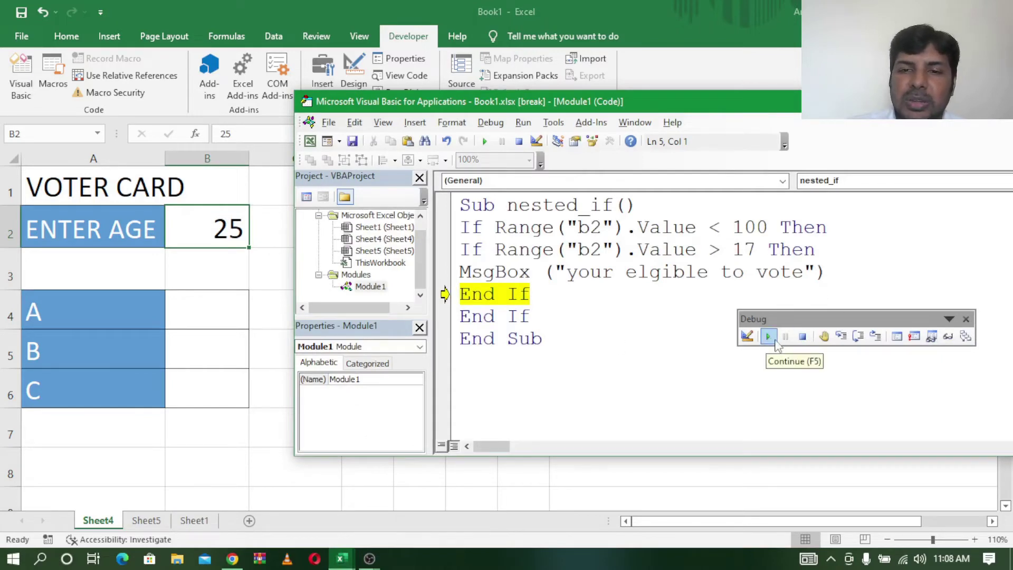
click(842, 337)
click(842, 337)
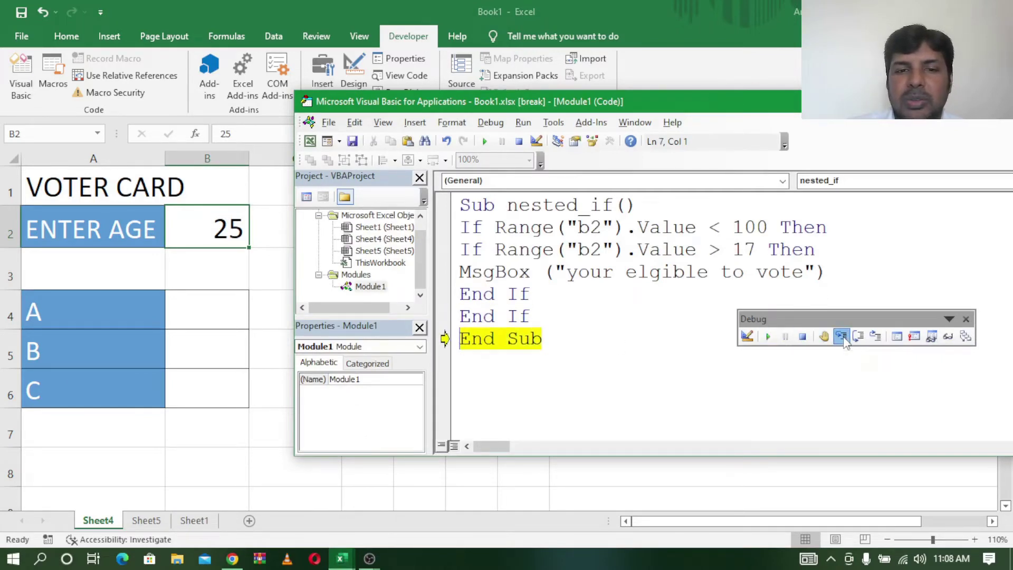
click(843, 337)
click(842, 337)
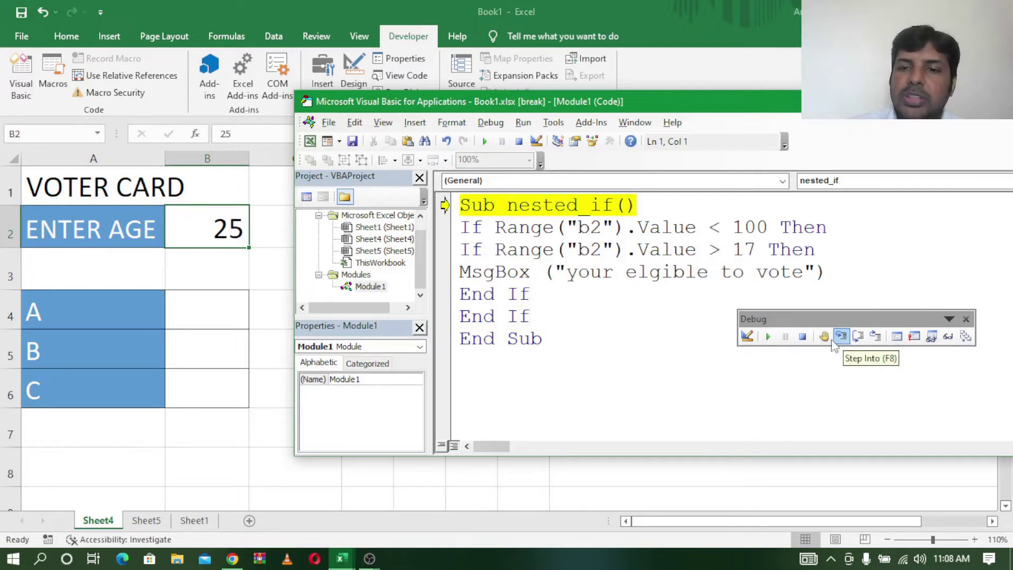
click(802, 336)
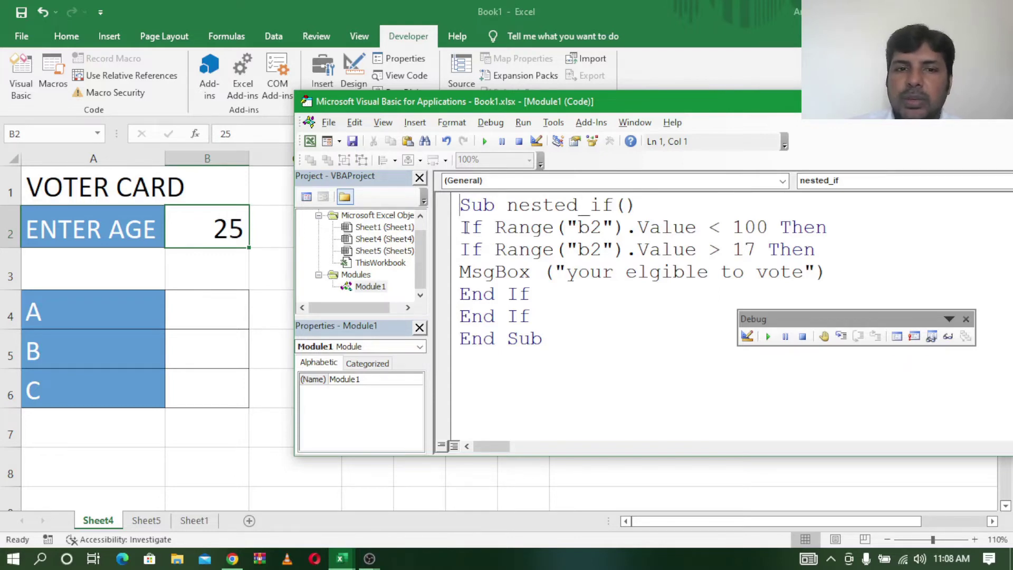
Step: Delete the old If…End If block from the nested_if macro
drag(896, 321, 961, 402)
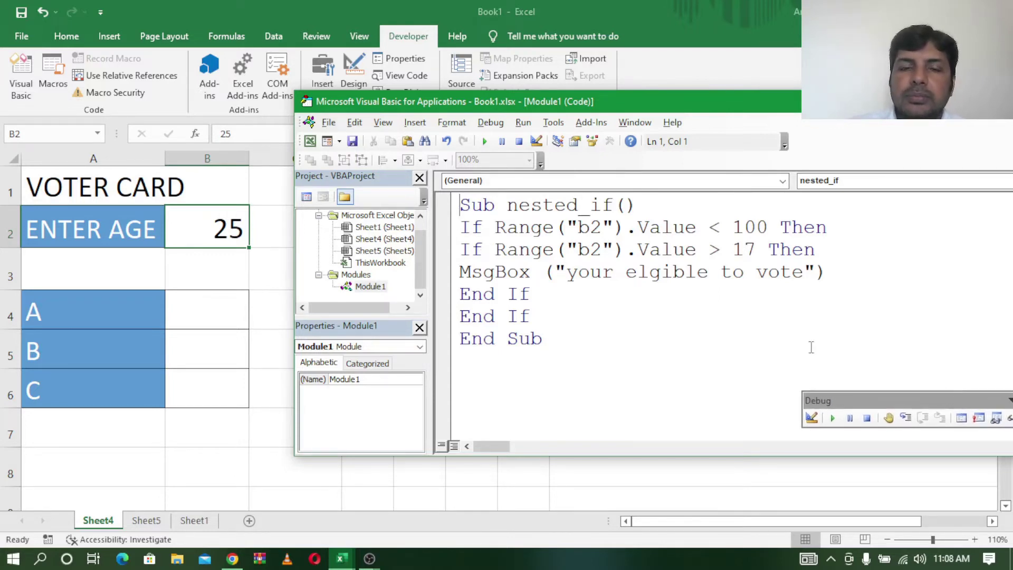
drag(460, 222, 579, 324)
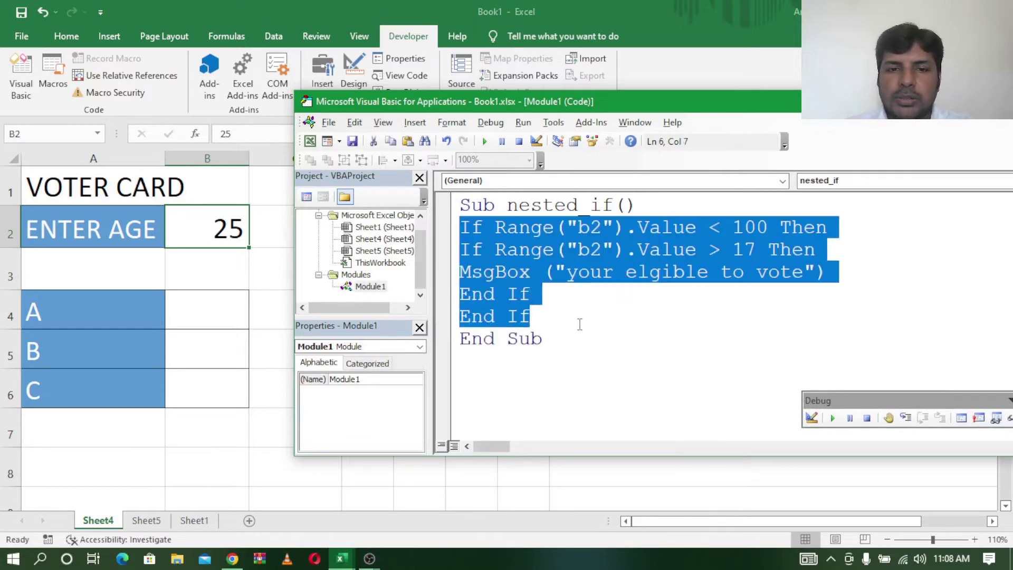
key(Delete)
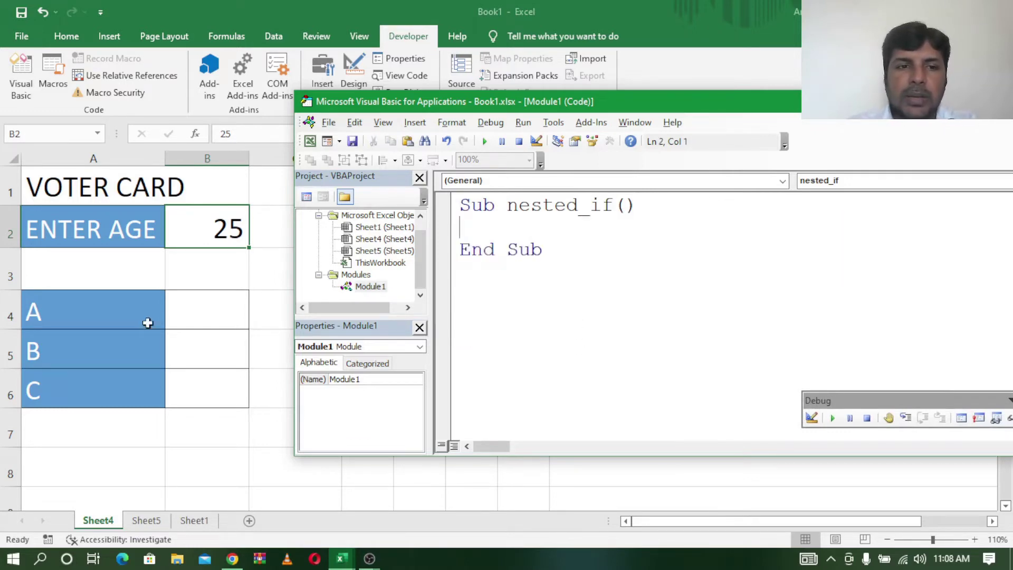
Step: Enter 25 for A in B4 and 35 for B in B5 on the worksheet
click(215, 301)
text(2)
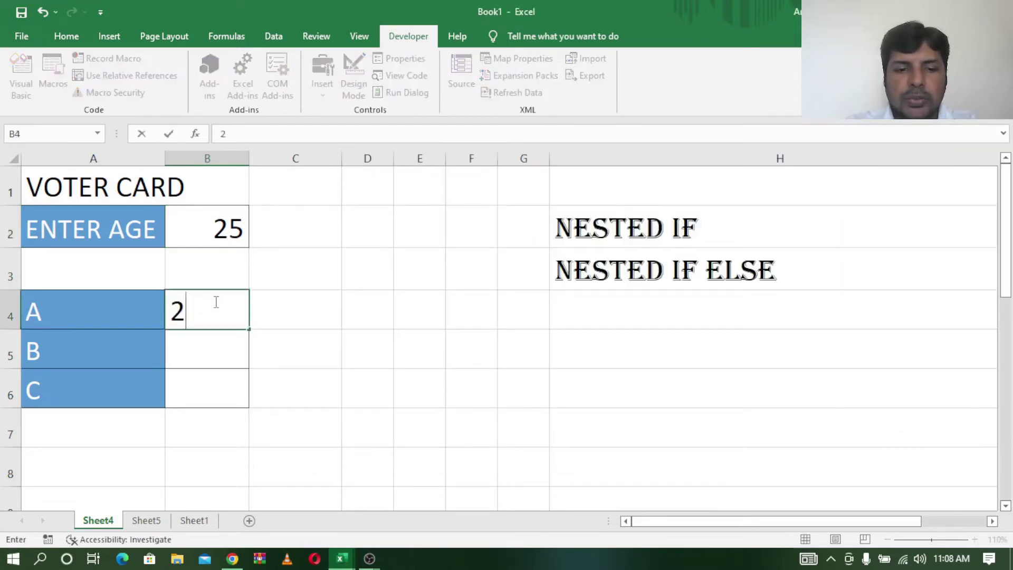
text(5)
key(Return)
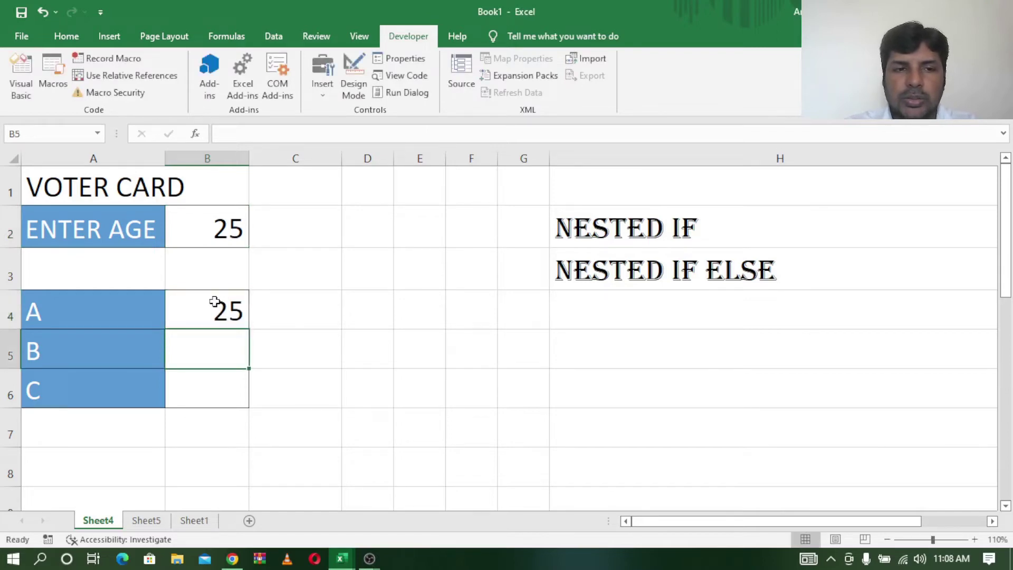
text(3)
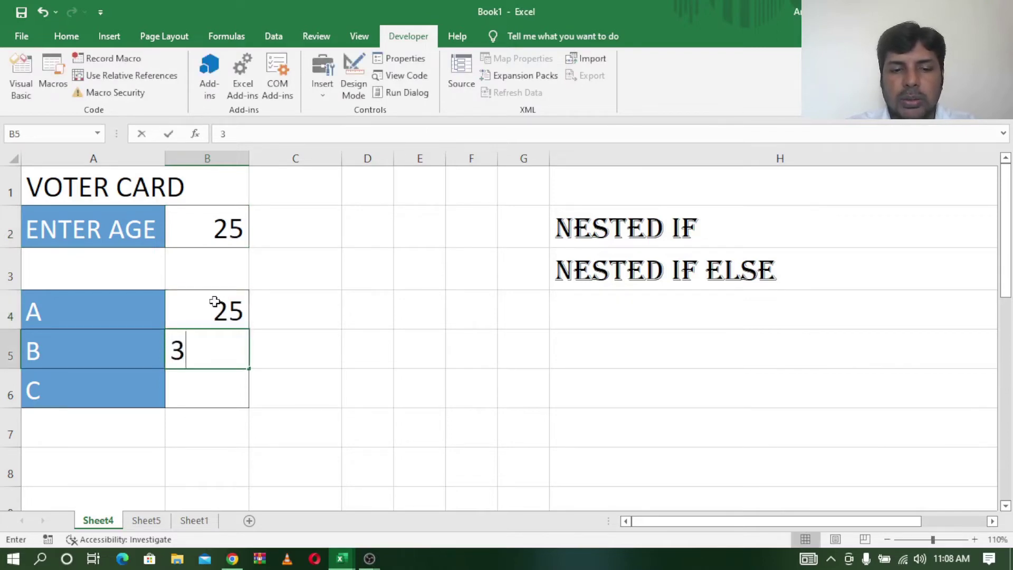
text(5)
key(Return)
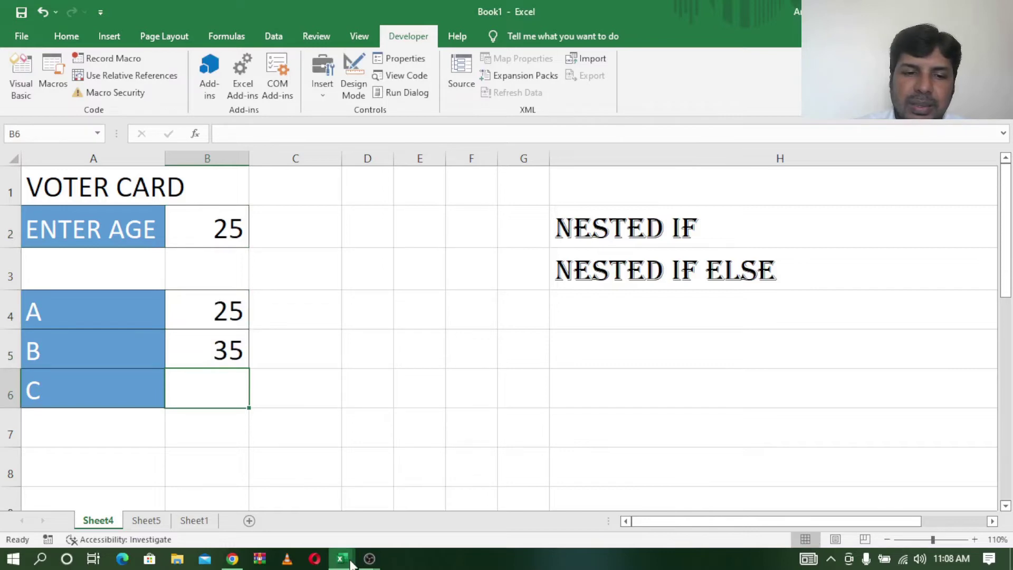
click(403, 501)
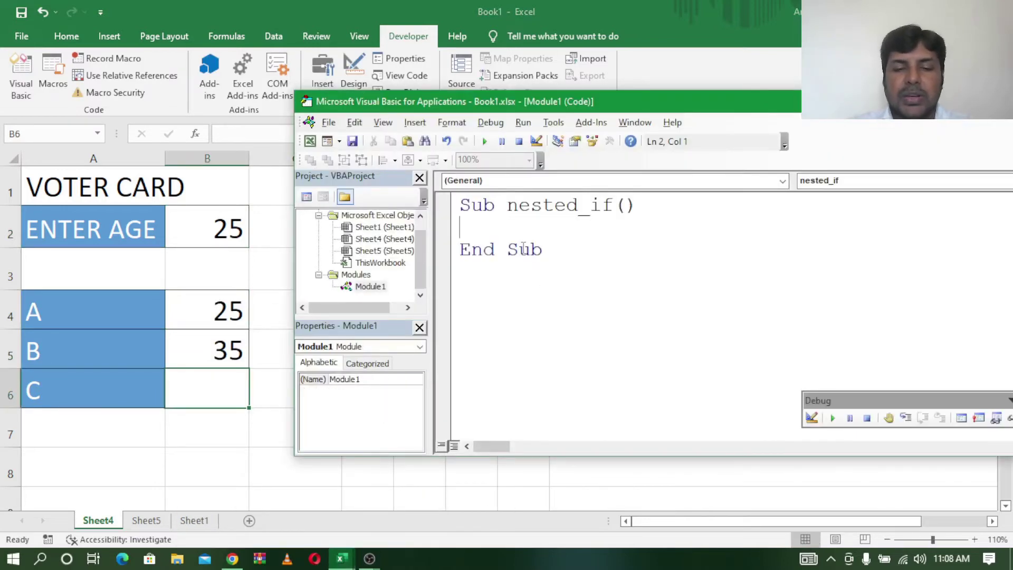
Step: Type the partial line A = Range in the macro and insert a blank line above it
text(if )
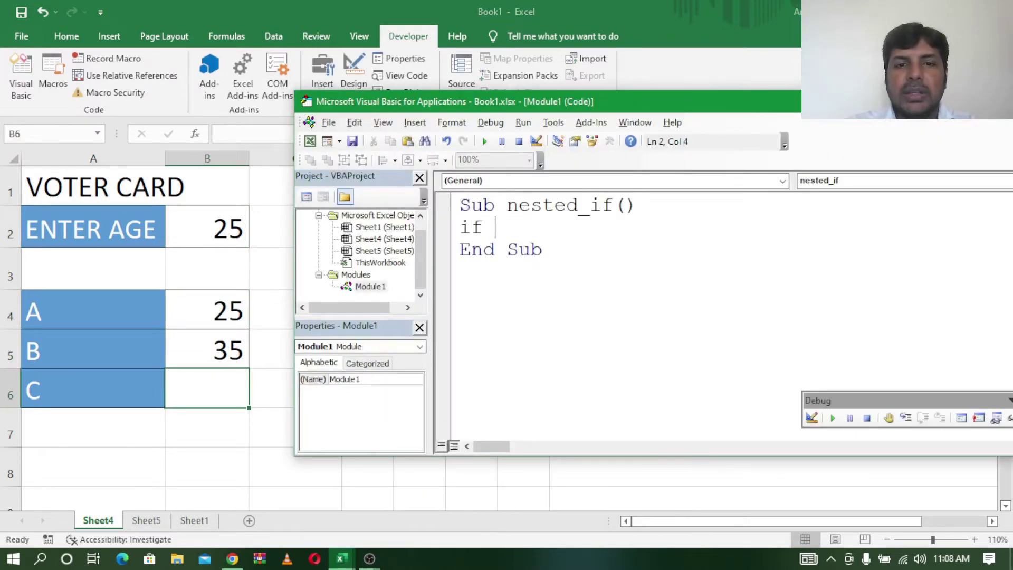
text( r)
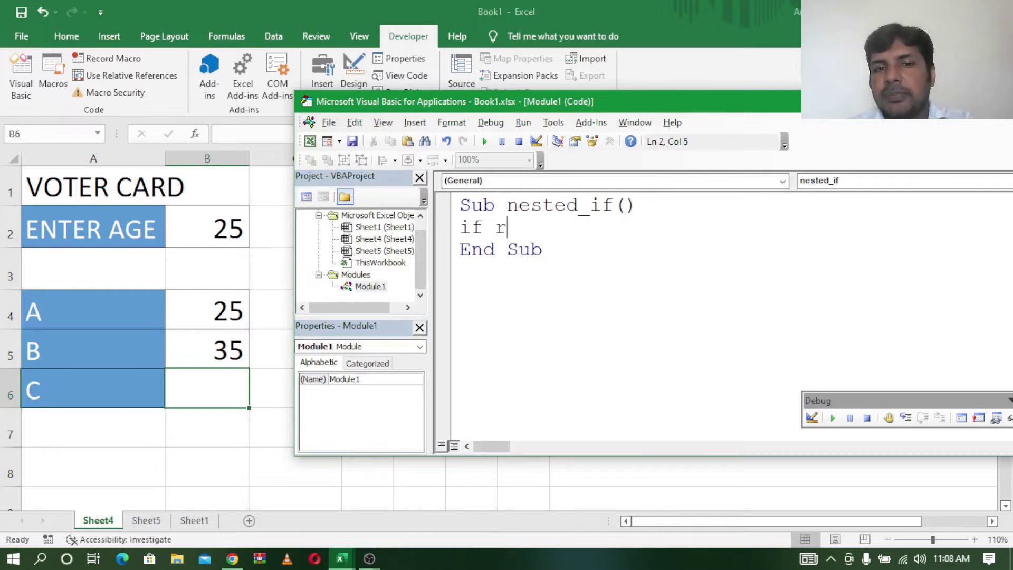
text(a)
key(BackSpace)
key(BackSpace)
key(BackSpace)
key(BackSpace)
key(BackSpace)
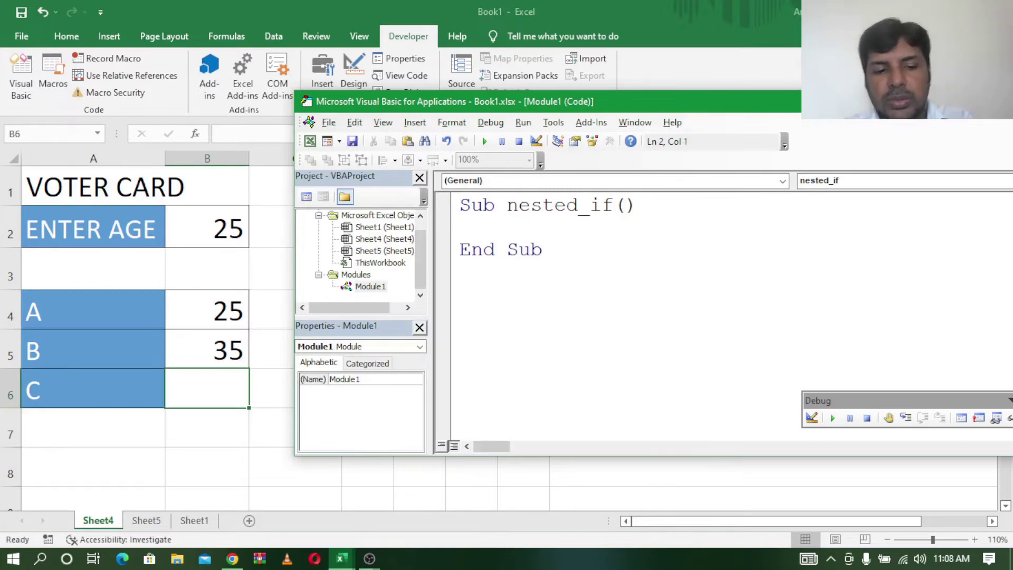
text(A=)
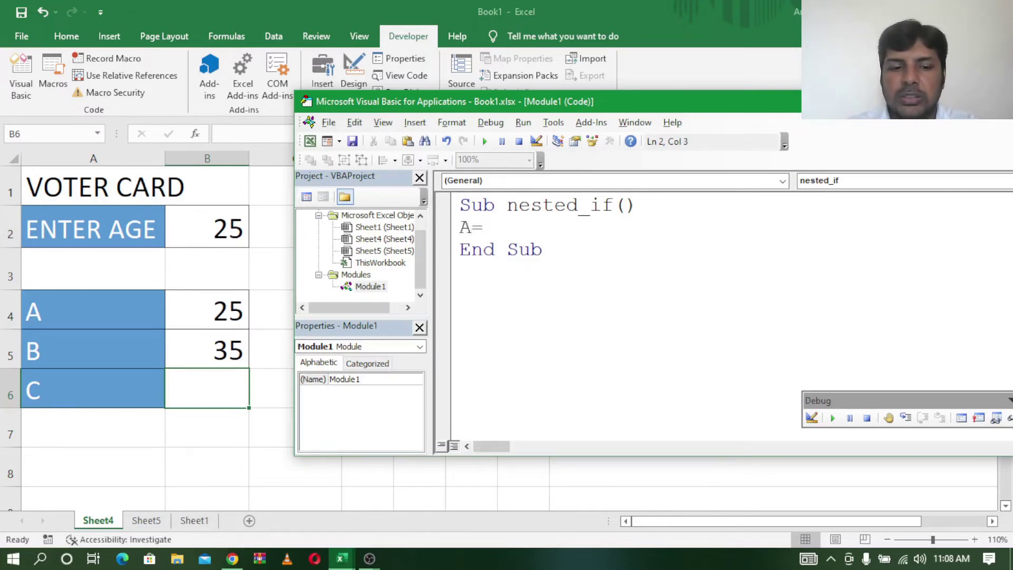
text(RA)
key(BackSpace)
key(BackSpace)
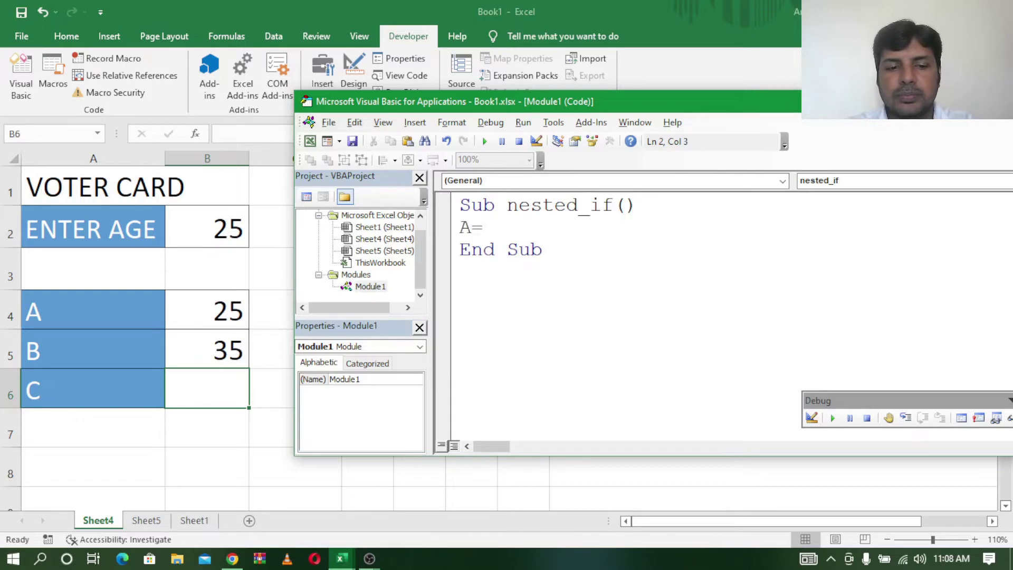
text(ragn)
key(BackSpace)
key(BackSpace)
text(n)
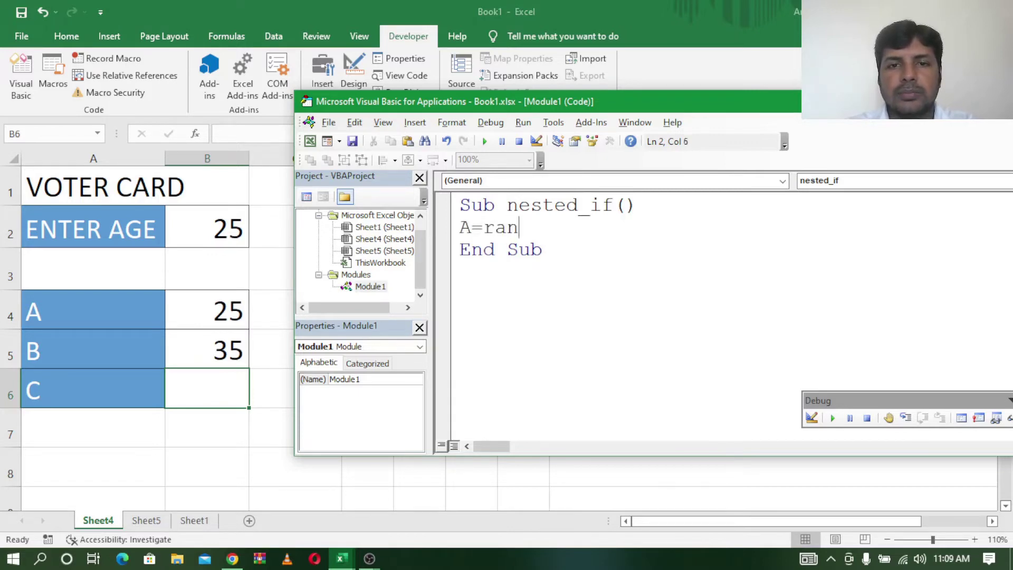
text(ge)
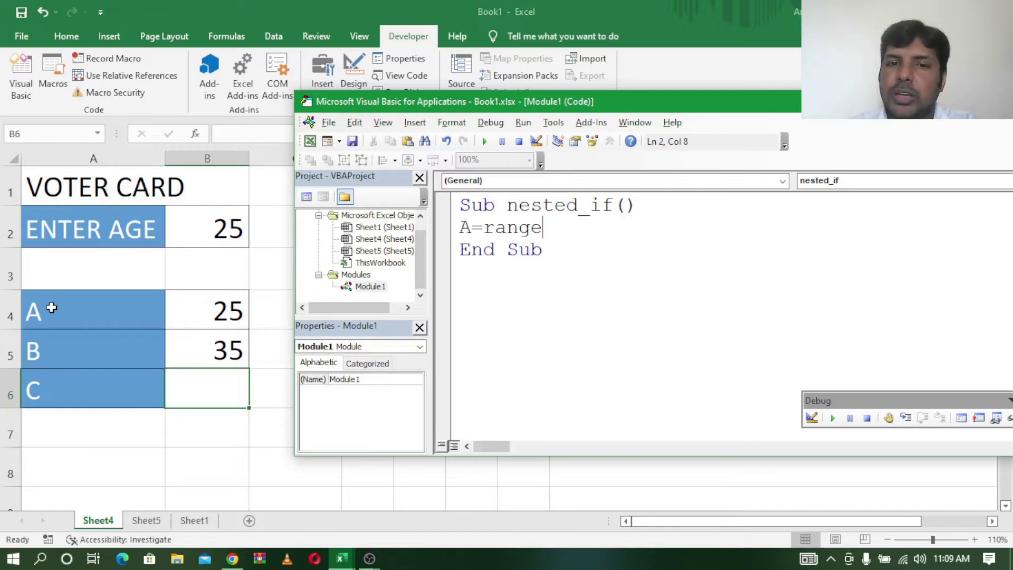
click(460, 226)
key(Return)
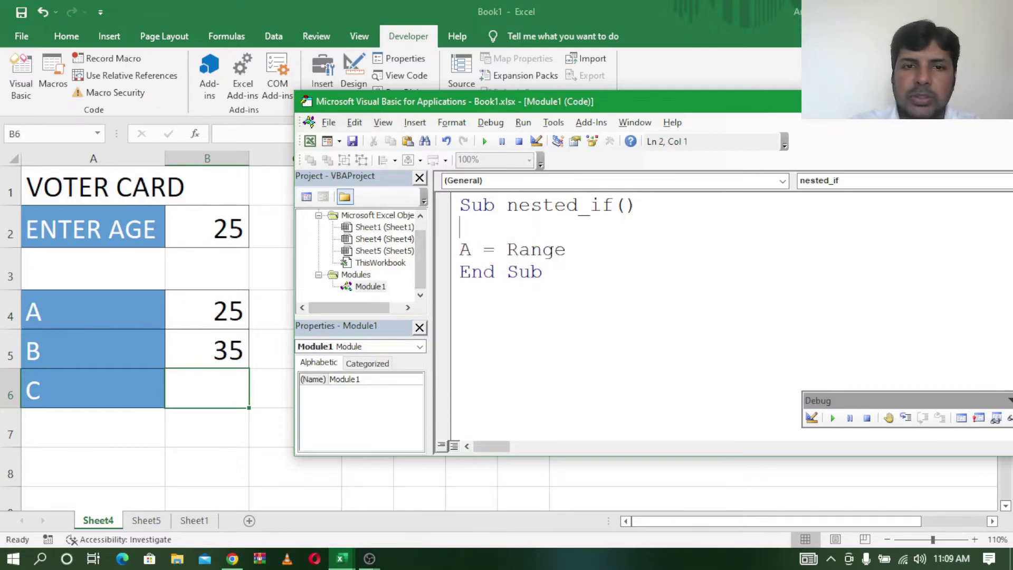
Step: Declare Dim a, b, c As Integer and complete the line a = Range("b4").Value
text(dim a)
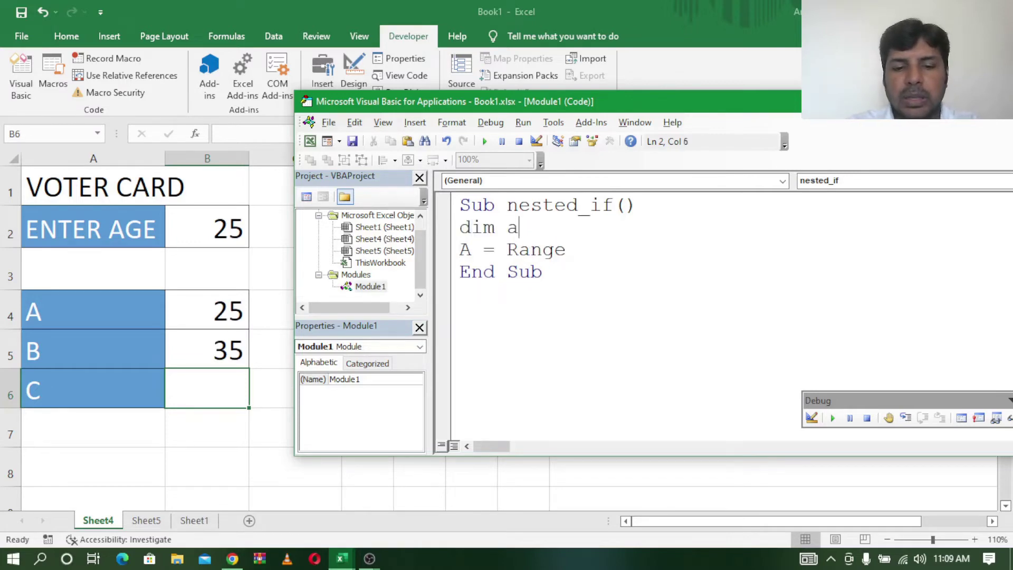
text(,b,)
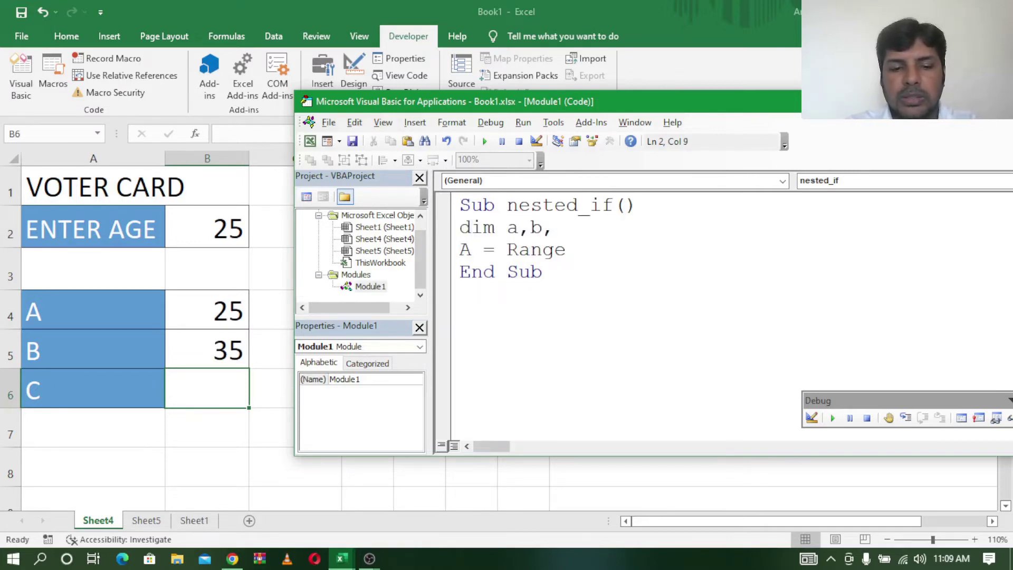
text(c as in)
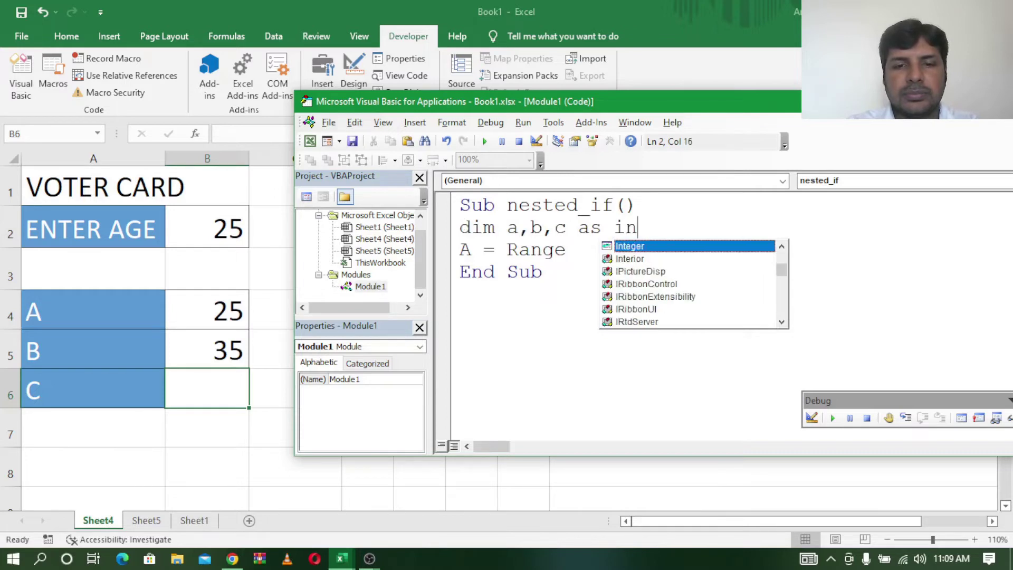
key(Return)
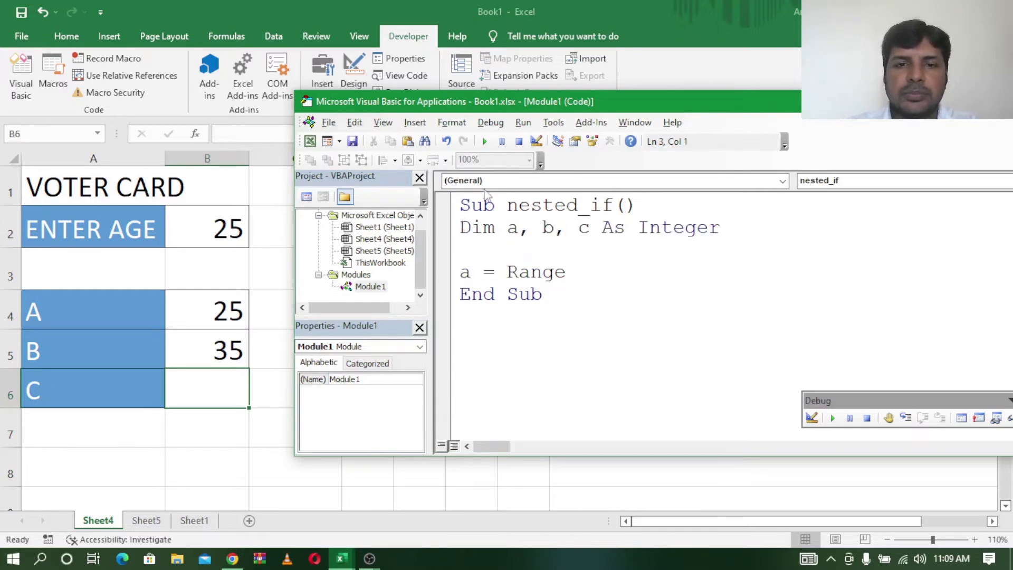
click(584, 273)
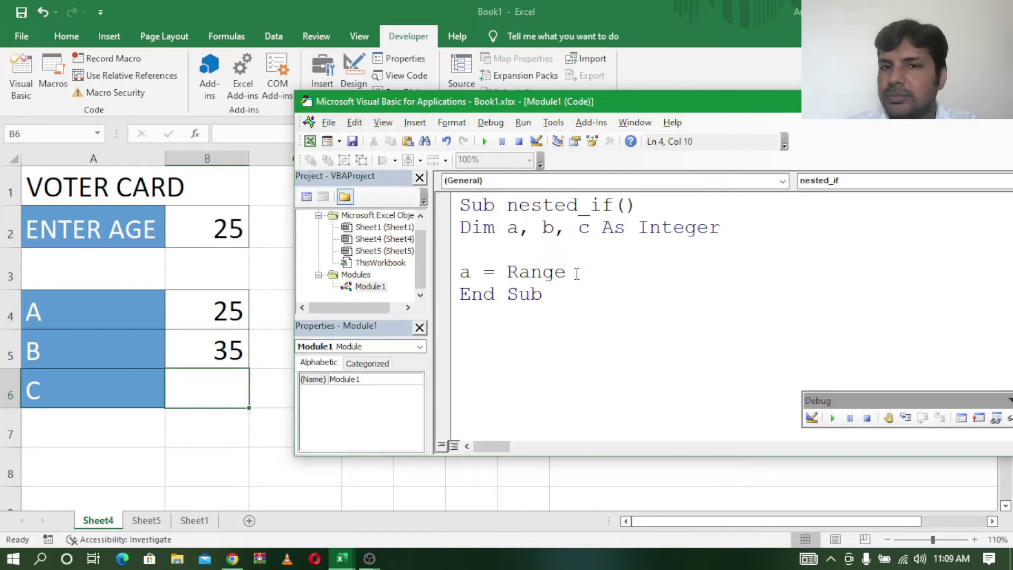
text(()
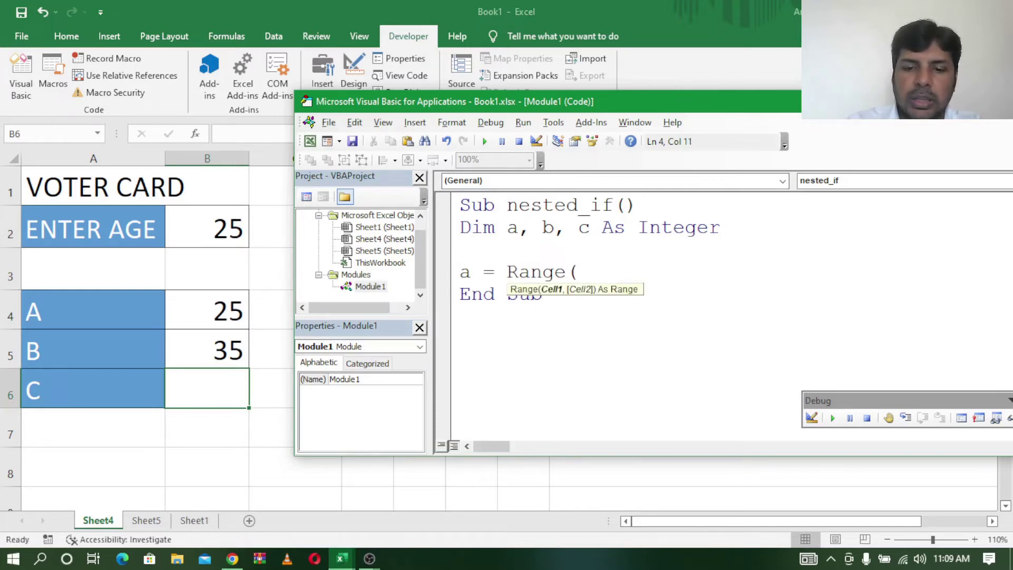
text(")
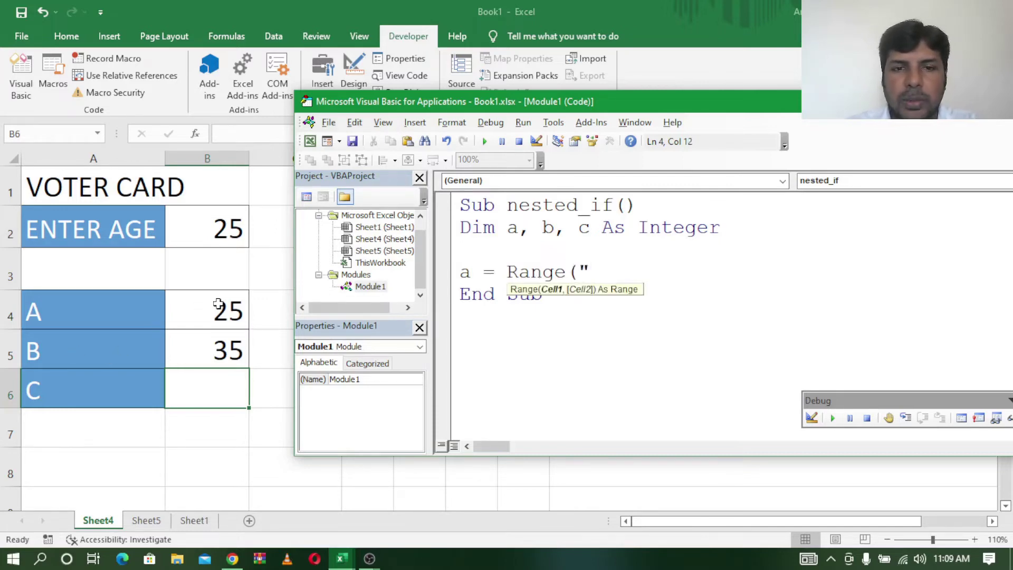
text(b4)
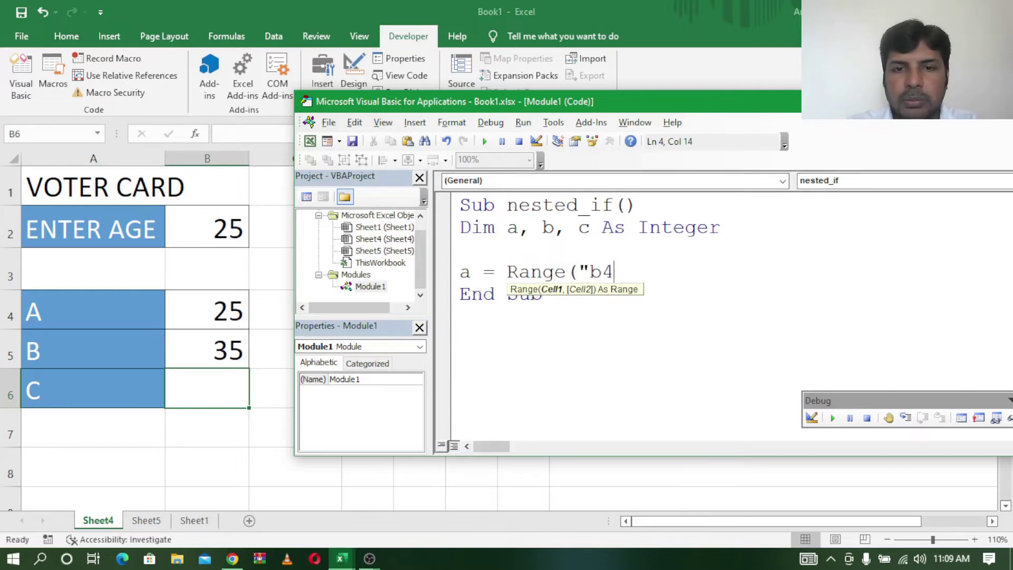
text("))
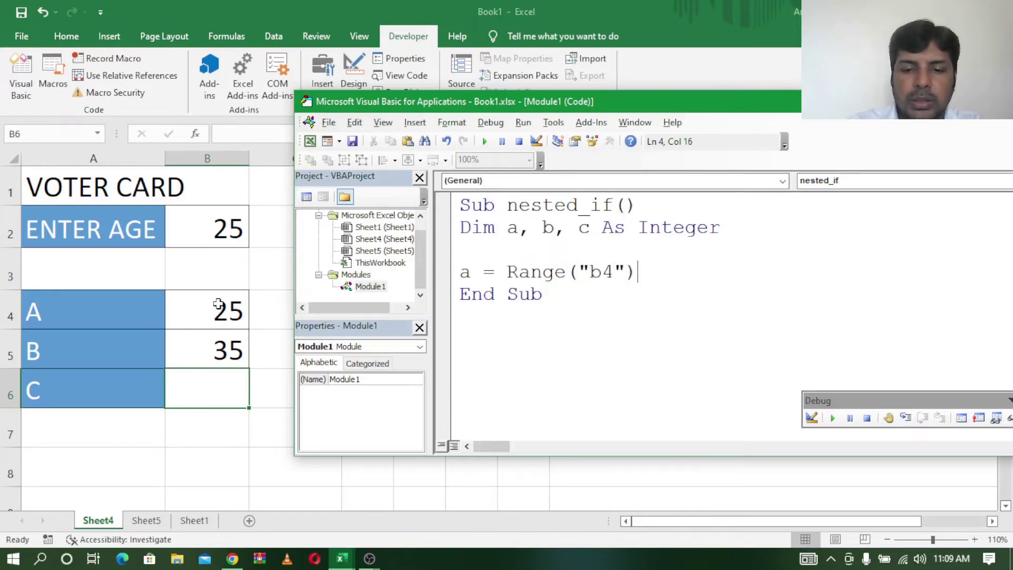
text(.vlue)
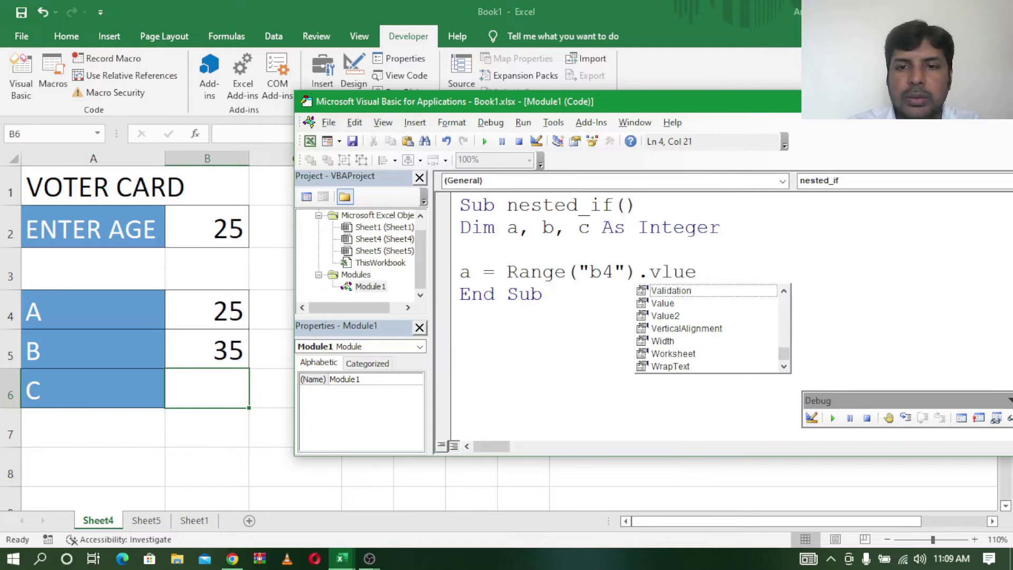
key(Down)
key(Return)
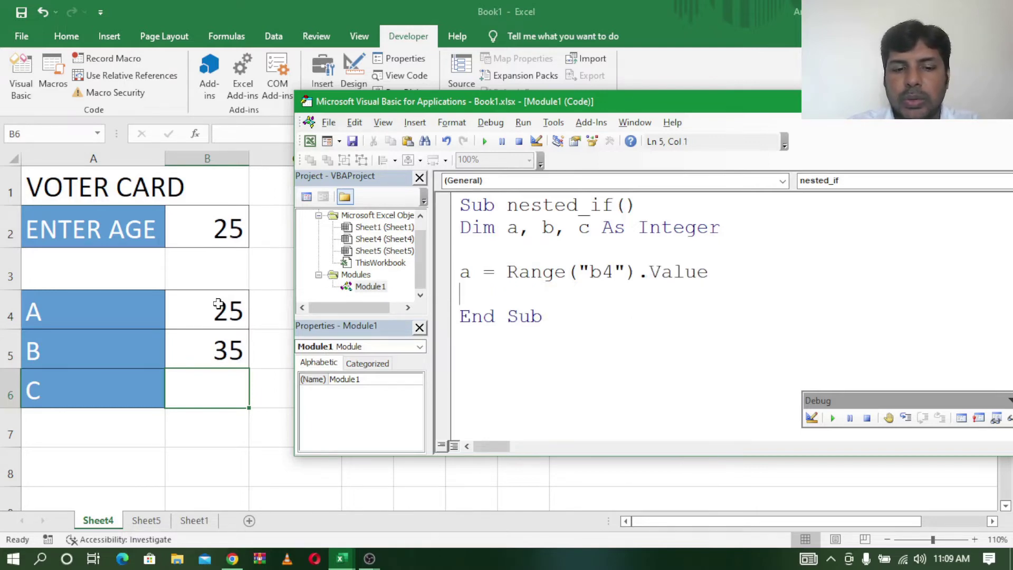
Step: Duplicate the a = Range("b4").Value line twice and rename the copies' variables to b and c
click(453, 257)
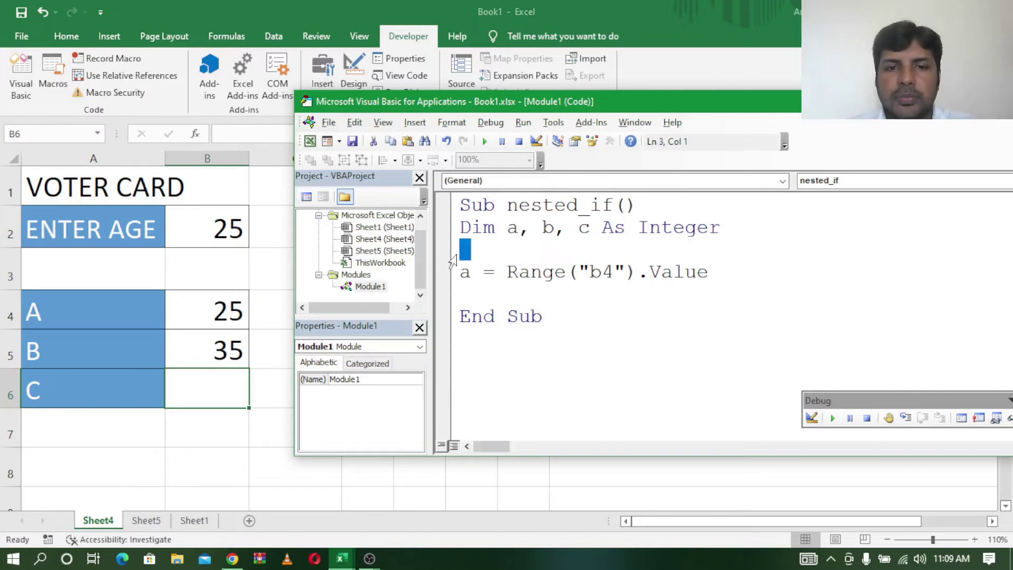
key(Delete)
drag(460, 250, 717, 250)
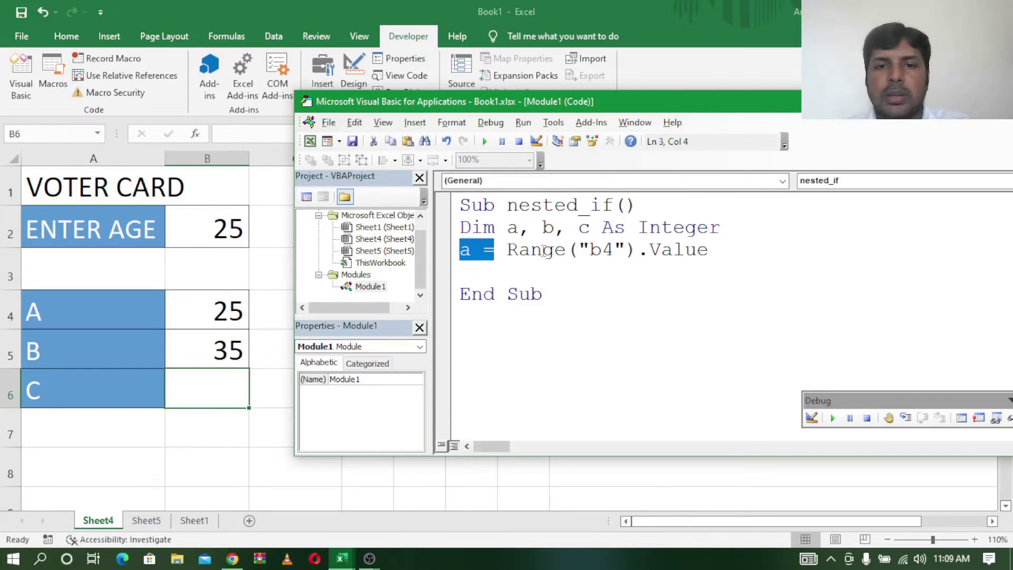
click(489, 272)
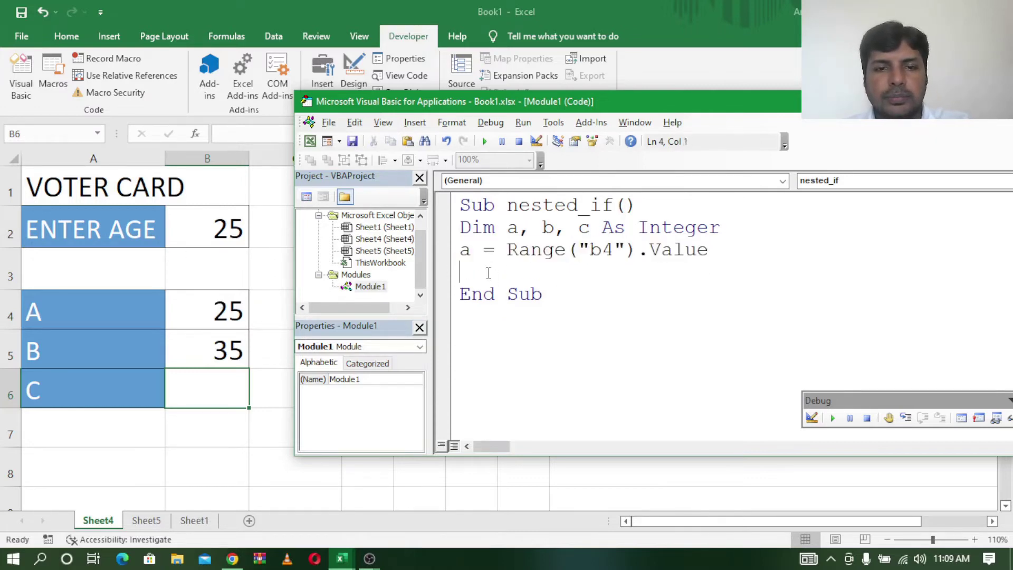
text(a = Range("b4").Value)
key(Return)
text(a = Range("b4").Value)
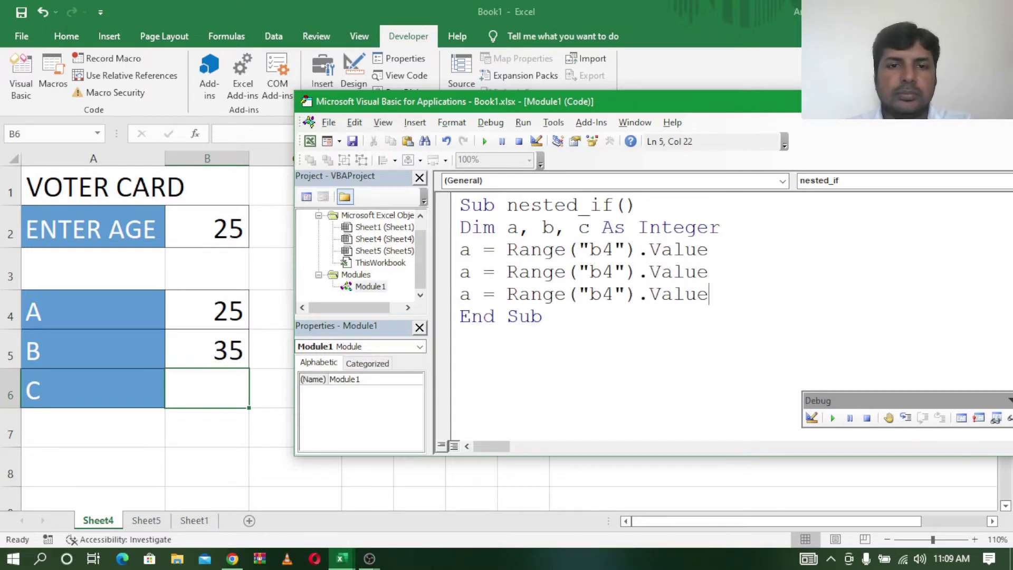
drag(470, 271, 460, 273)
key(BackSpace)
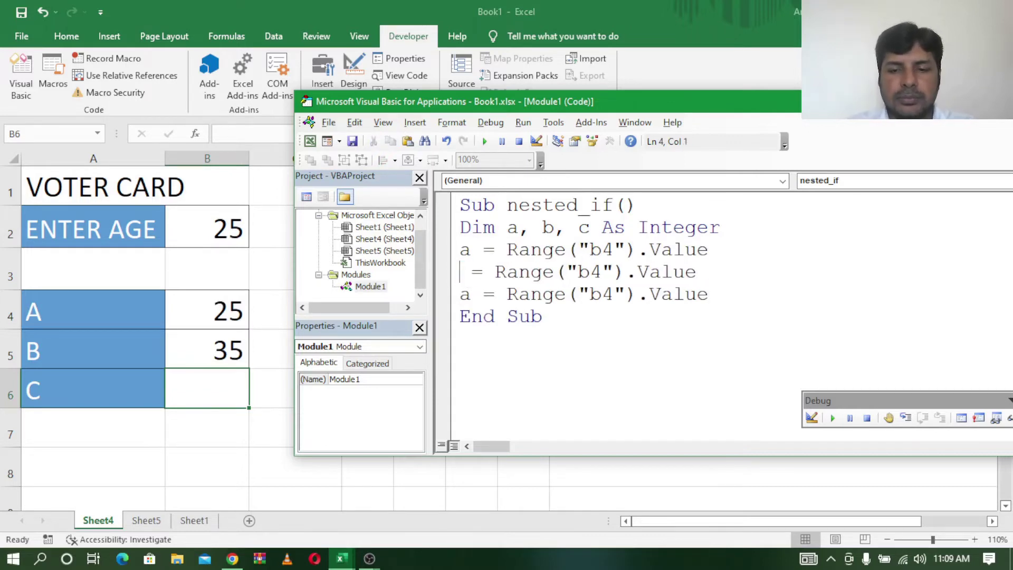
text(b)
key(Down)
key(BackSpace)
text(c)
Step: Change the copied cell references to b5 and b6, leaving a blank line before End Sub
key(Right)
key(Right)
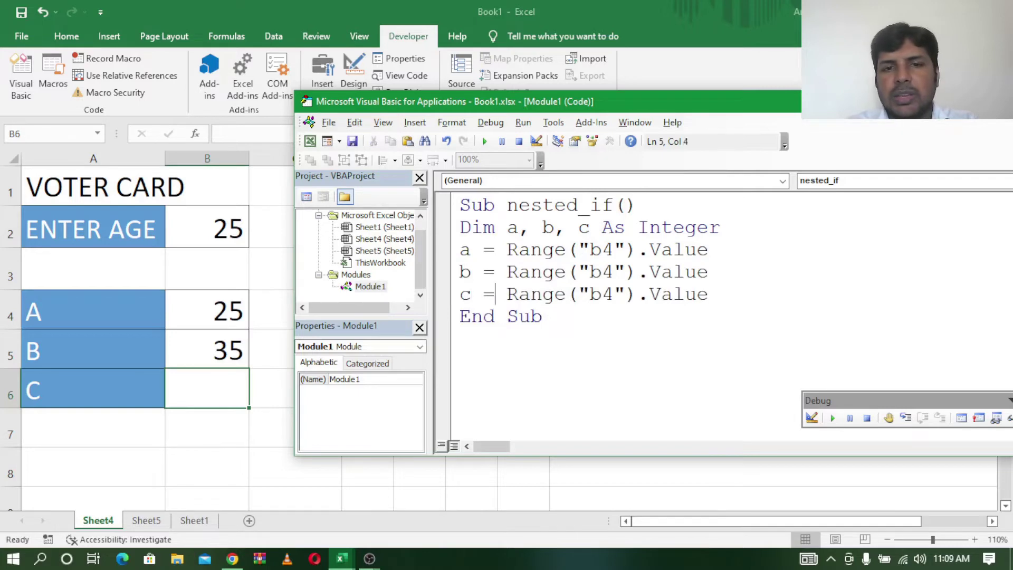
key(Right)
key(Right)
key(Right)
key(Right)
key(Up)
key(Up)
key(Right)
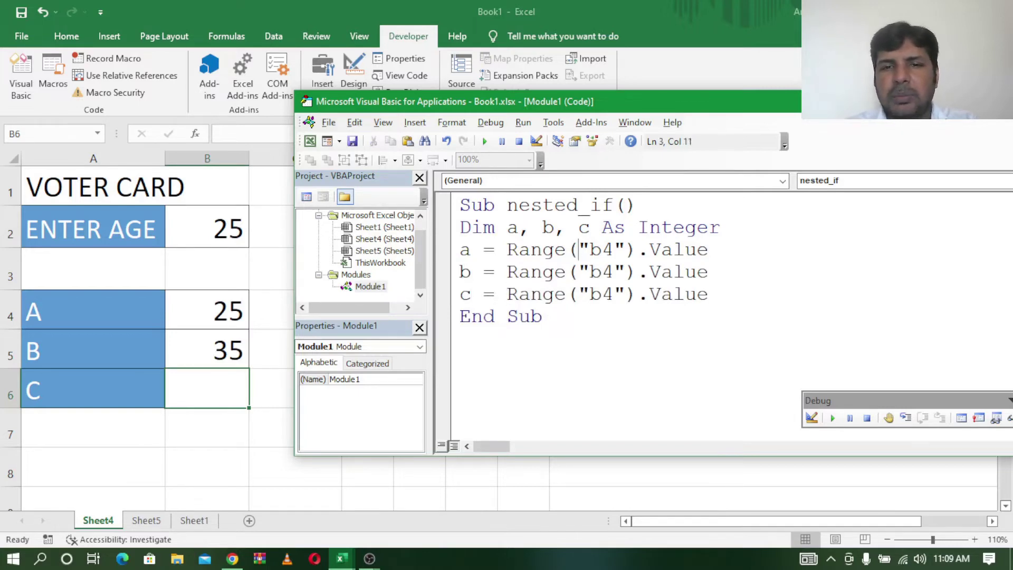
key(Right)
key(Right)
key(Right)
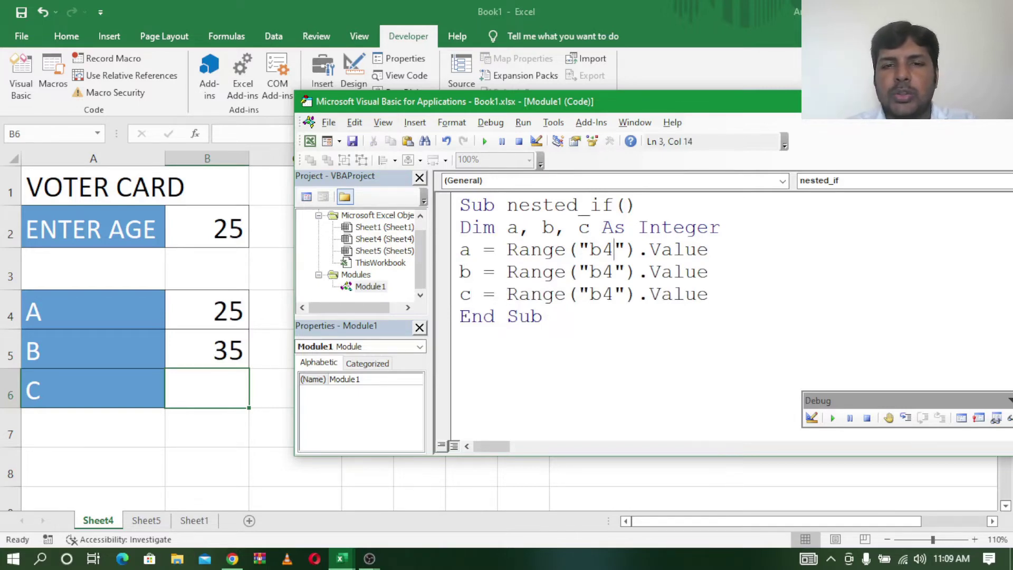
key(Down)
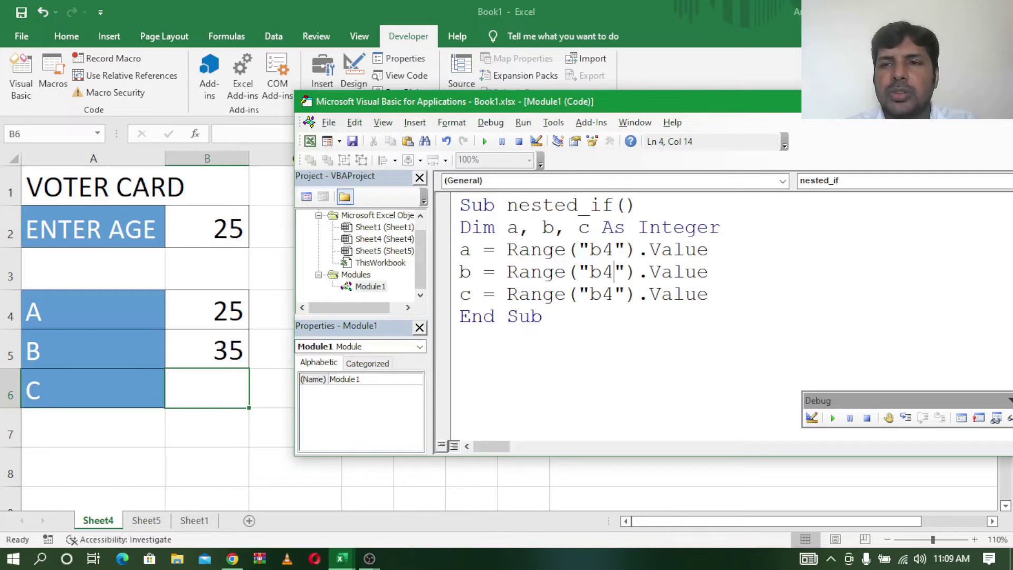
key(BackSpace)
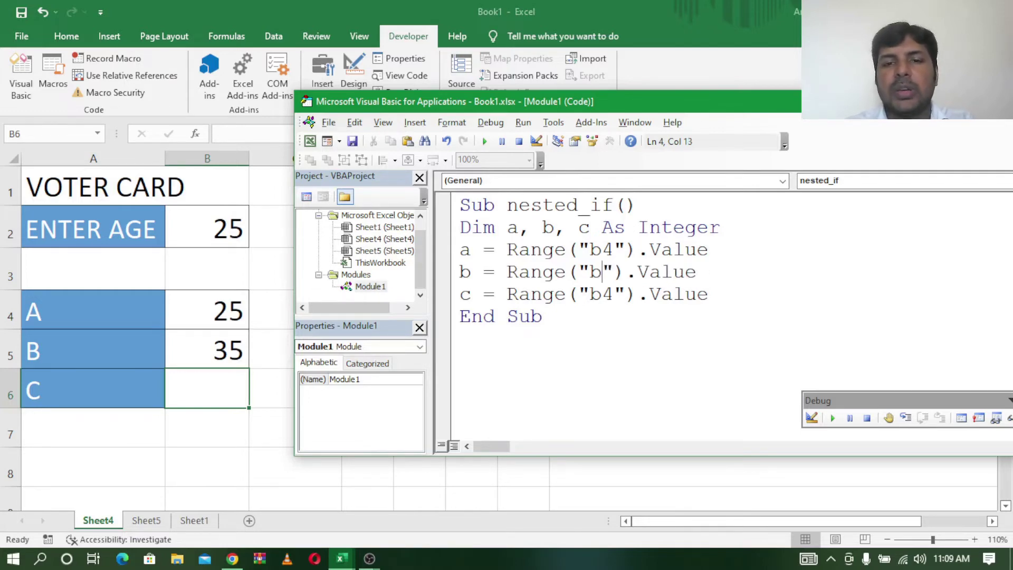
text(5)
key(Down)
key(BackSpace)
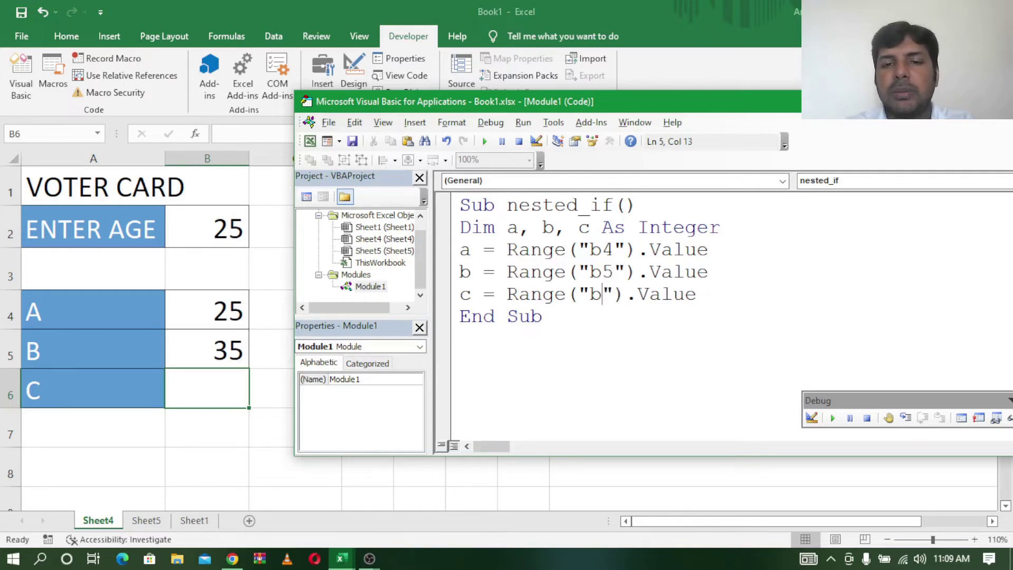
text(6)
key(Down)
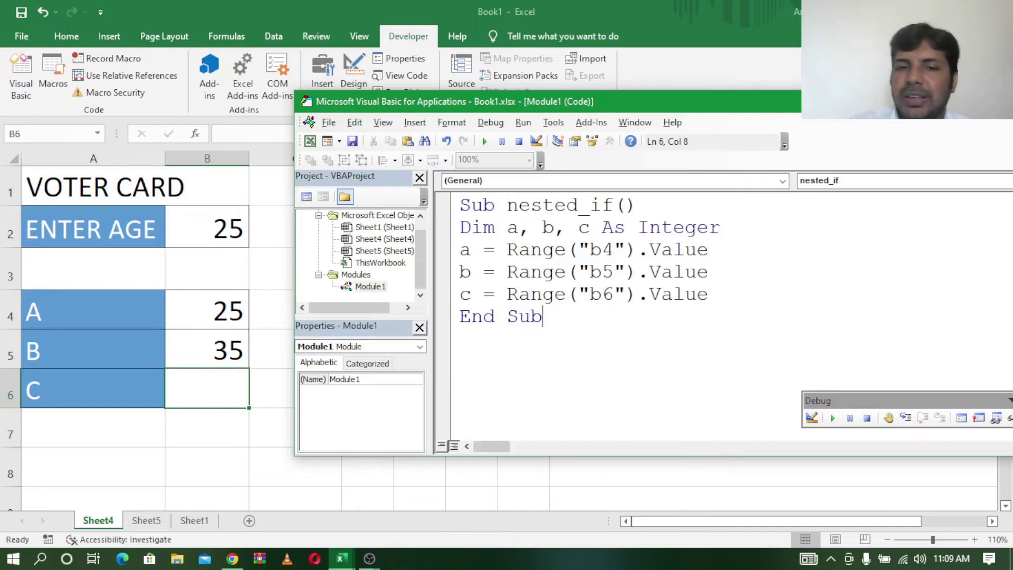
key(Up)
key(Right)
key(Right)
key(Right)
key(Right)
key(Right)
key(Right)
key(Right)
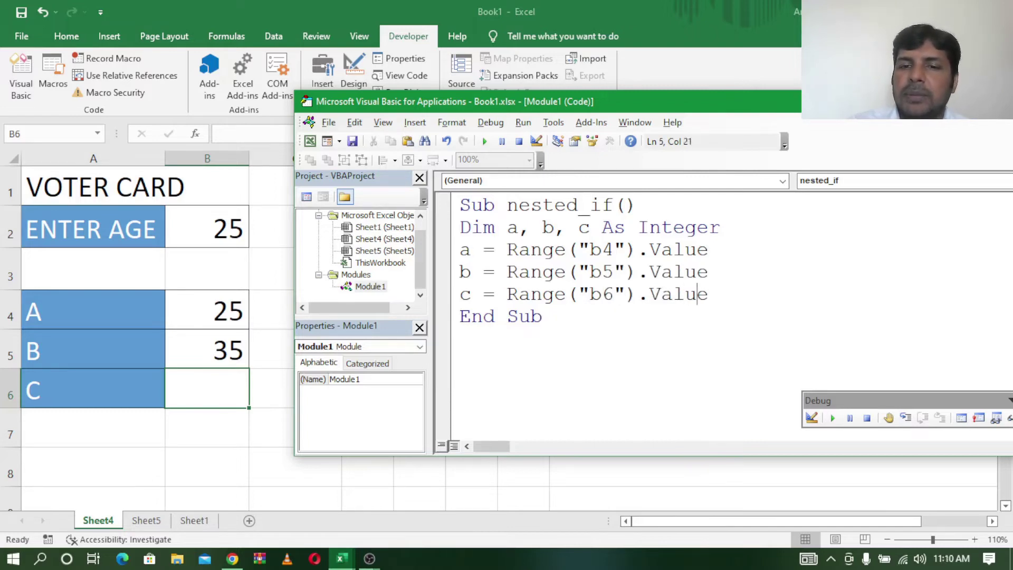
key(Right)
key(Return)
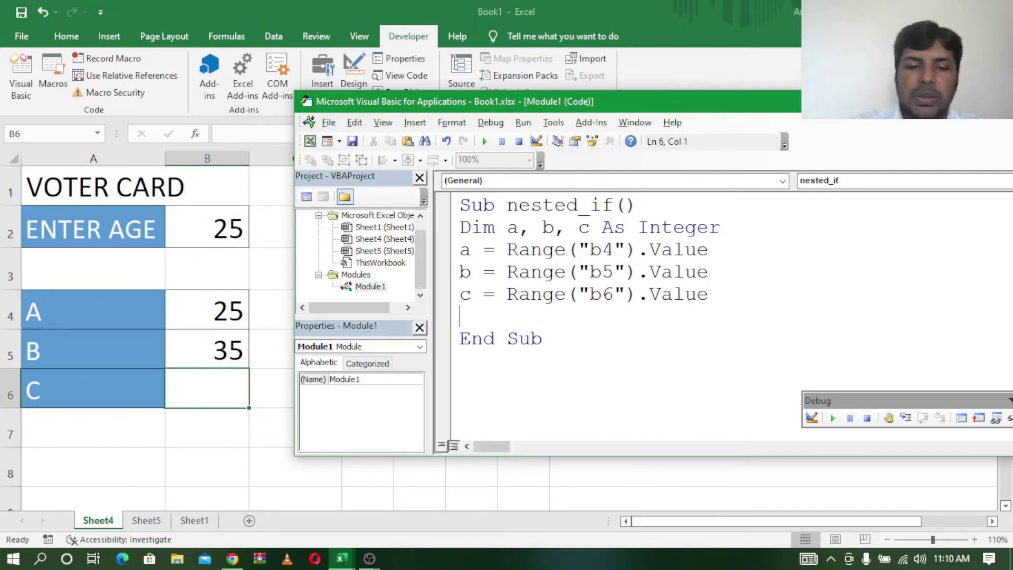
Step: Write If a > b Then with a MsgBox showing "A is big"
text(if a)
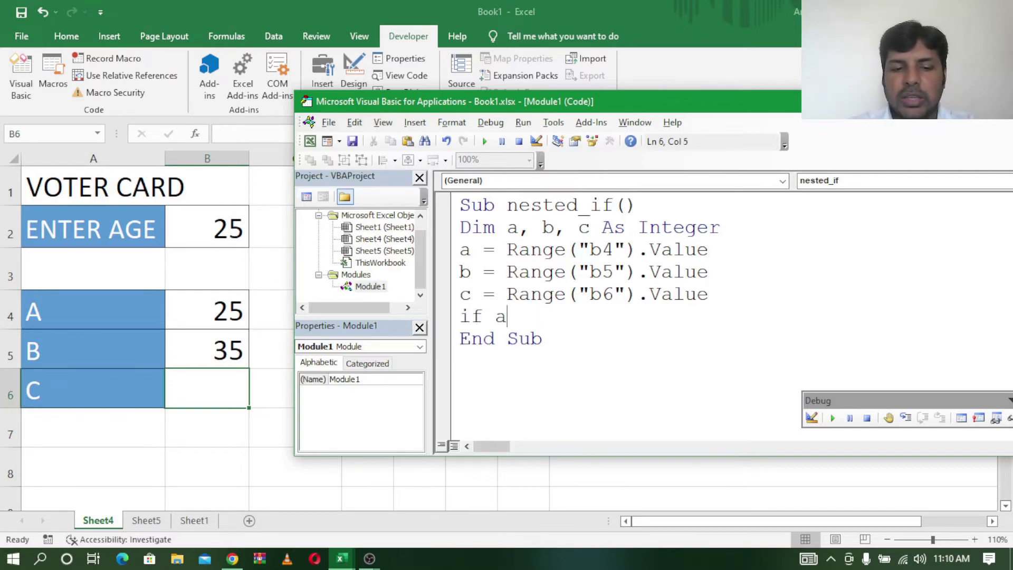
text(>b)
key(Return)
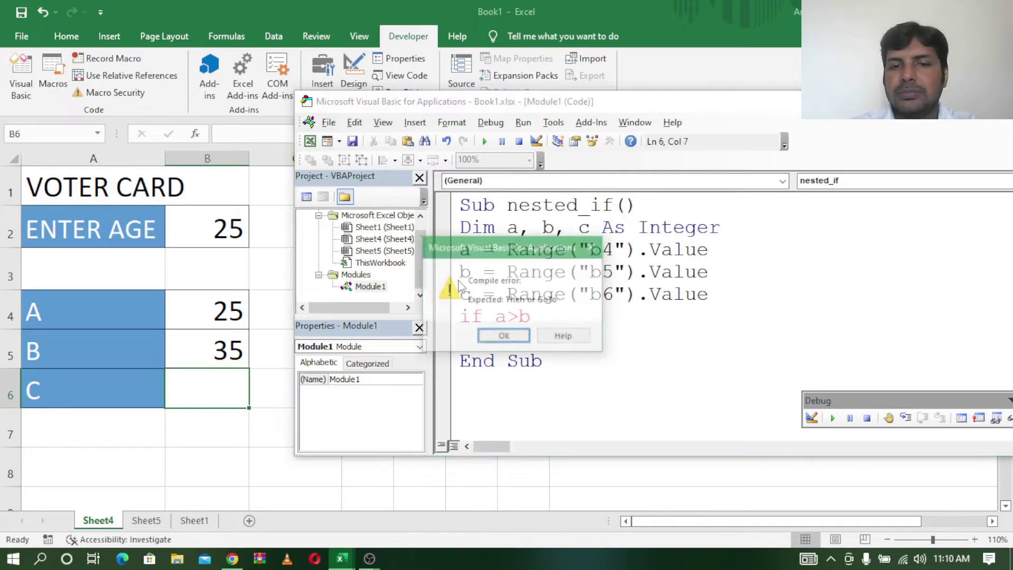
click(522, 341)
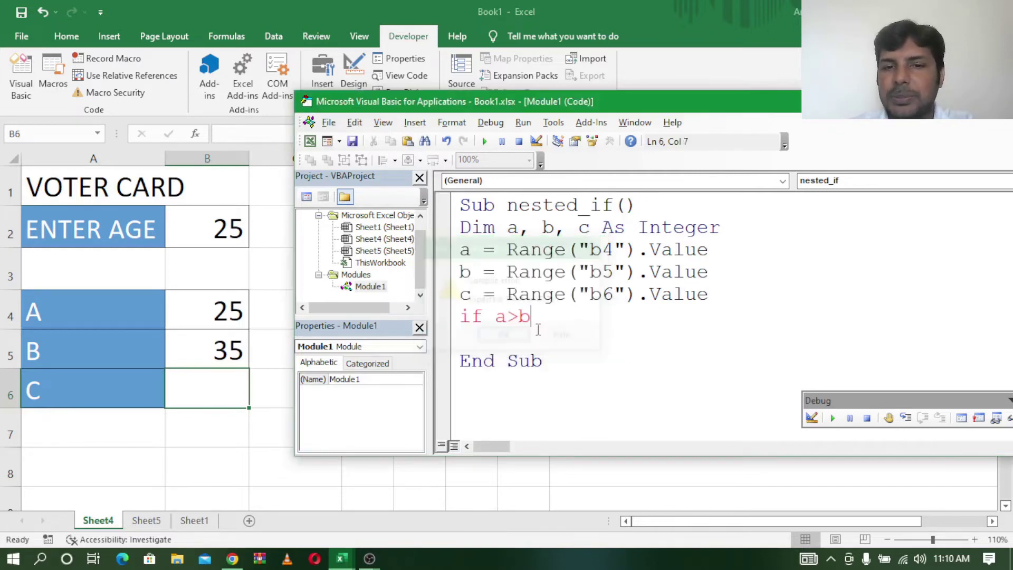
text( then)
key(Return)
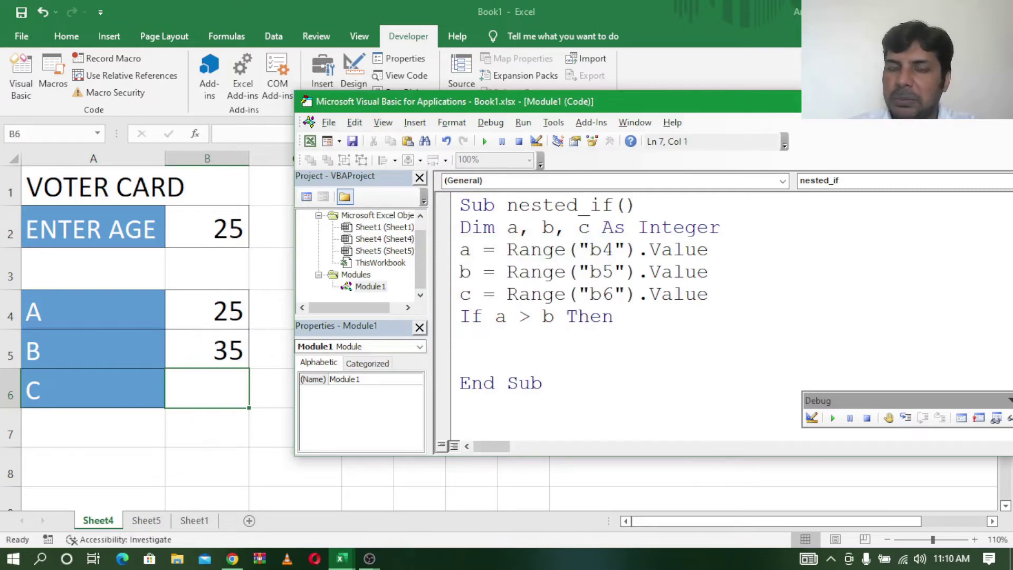
text(ms)
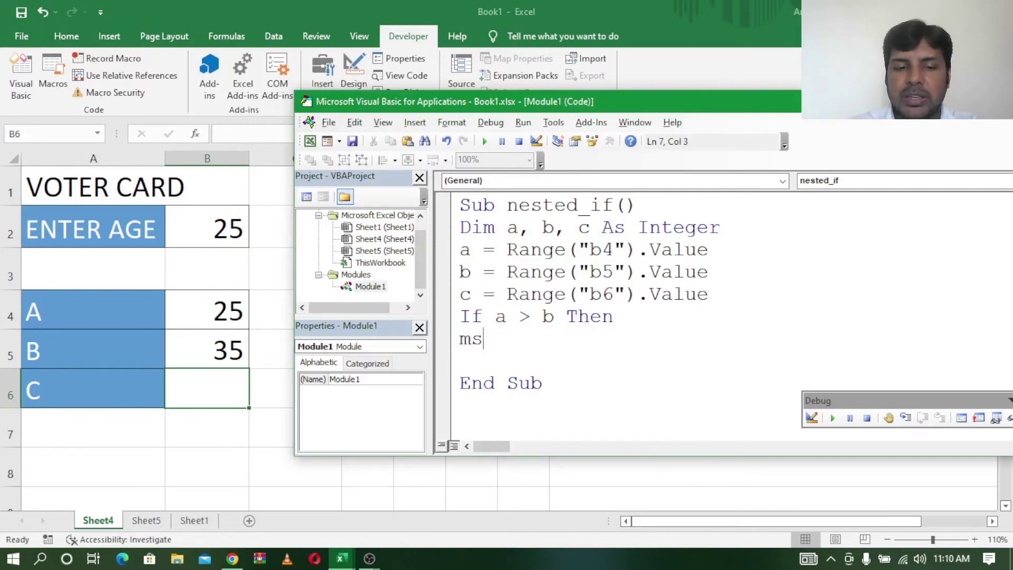
text(b)
key(BackSpace)
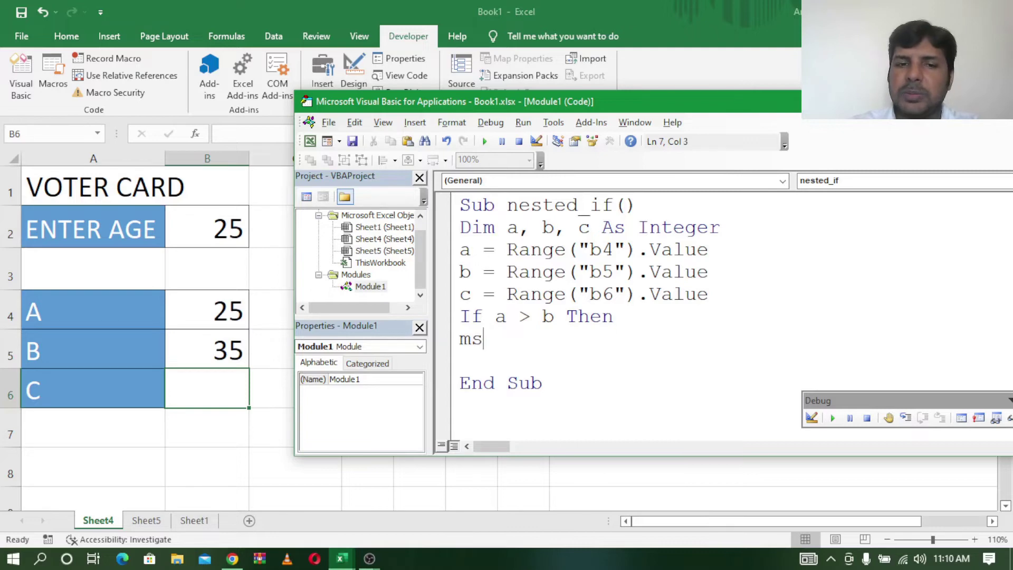
text(gbox)
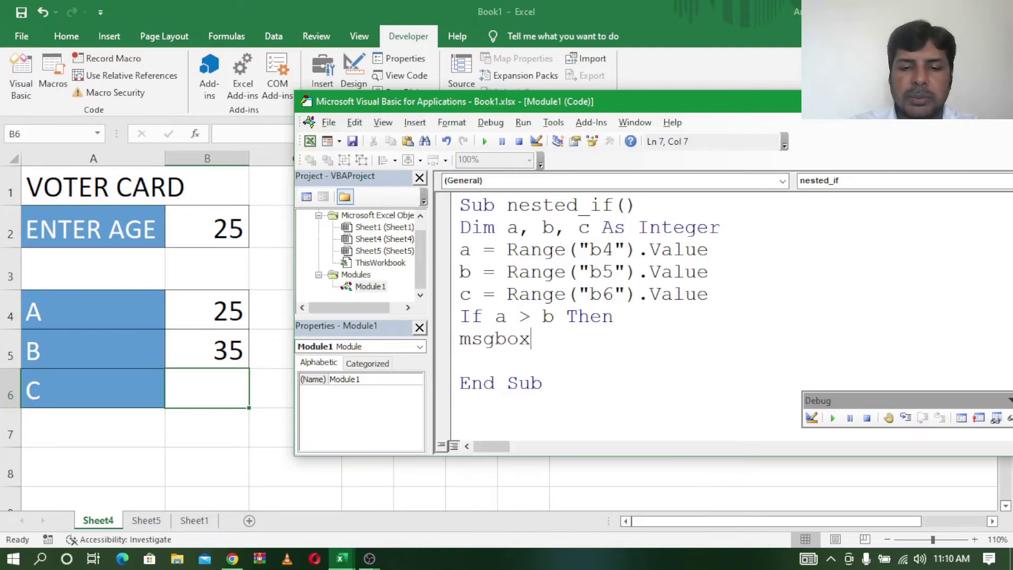
text(())
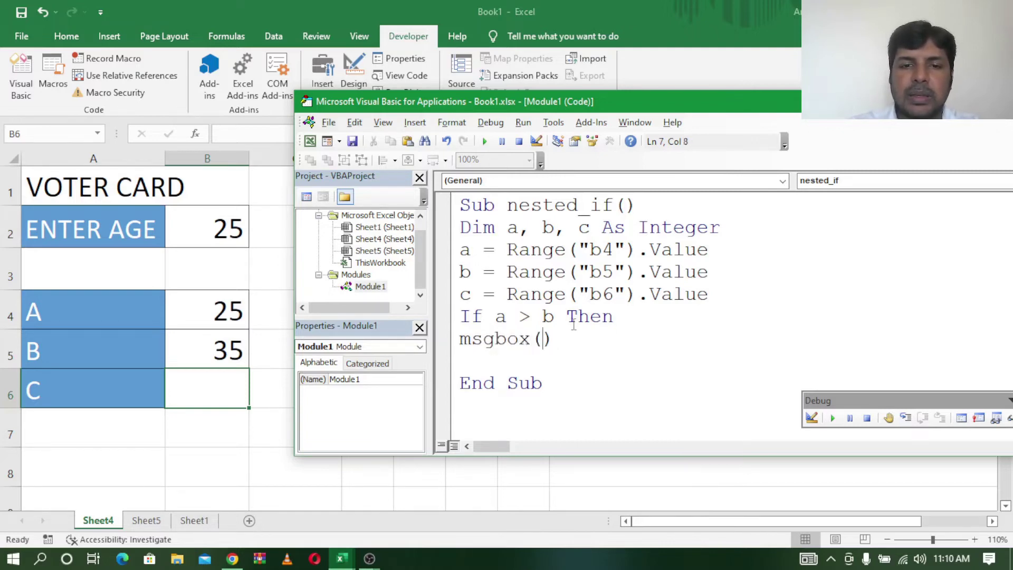
text("")
key(Left)
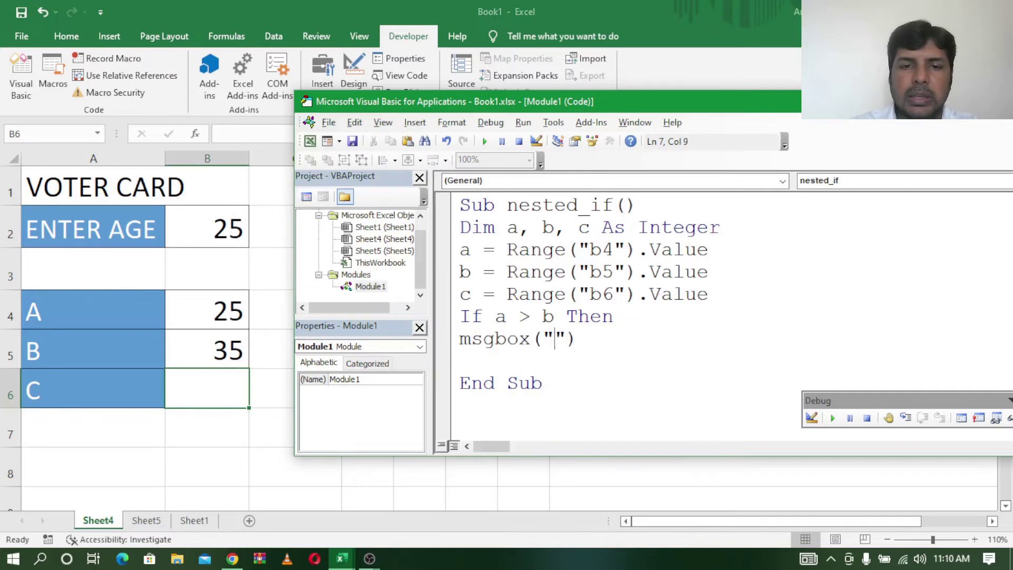
text(A is )
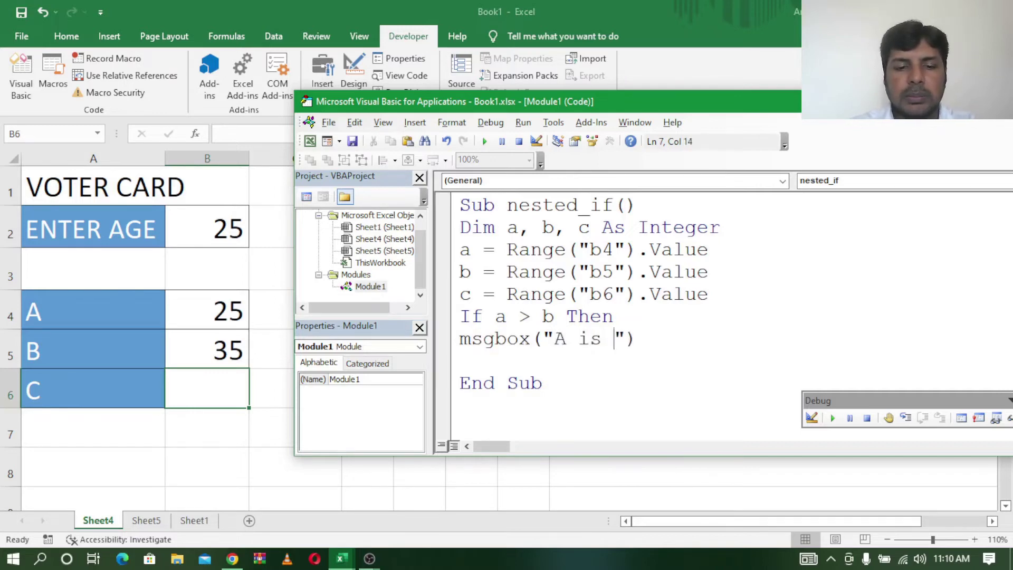
text(big)
key(End)
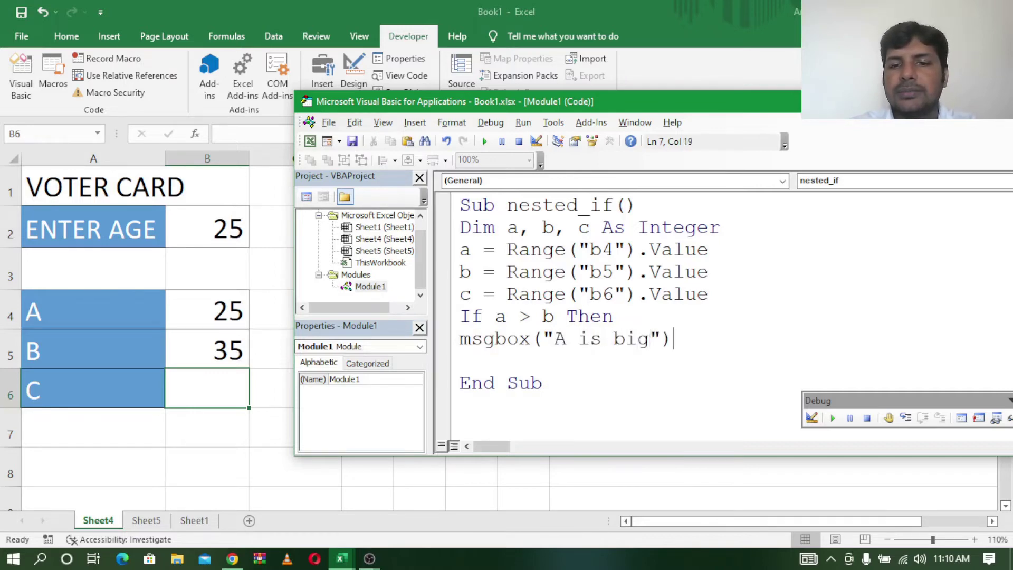
key(Return)
Step: Add an Else with MsgBox("B is big") and close the block with endif
text(els)
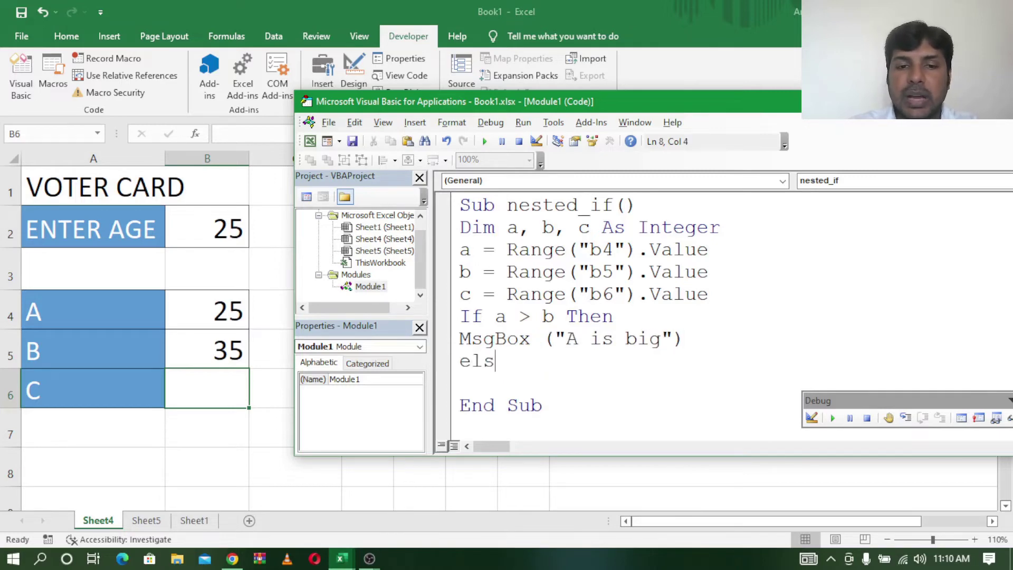
text(e)
key(Return)
text(m)
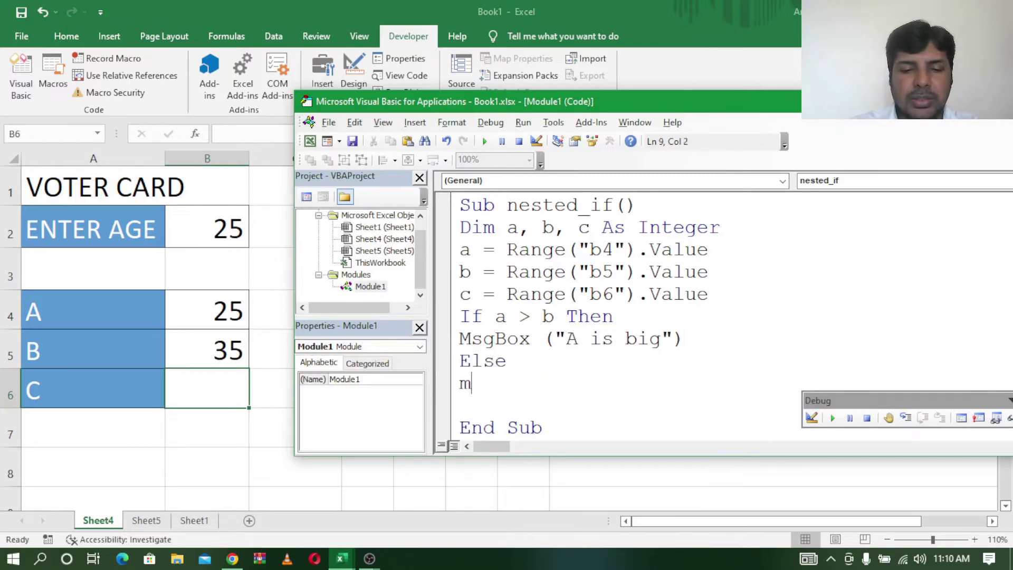
text(sgb)
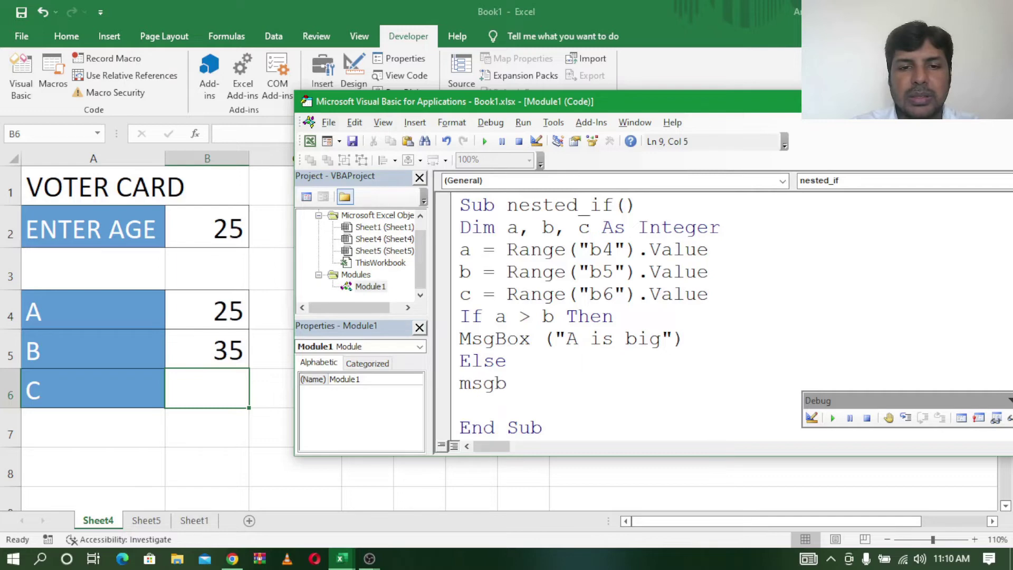
text(ox()
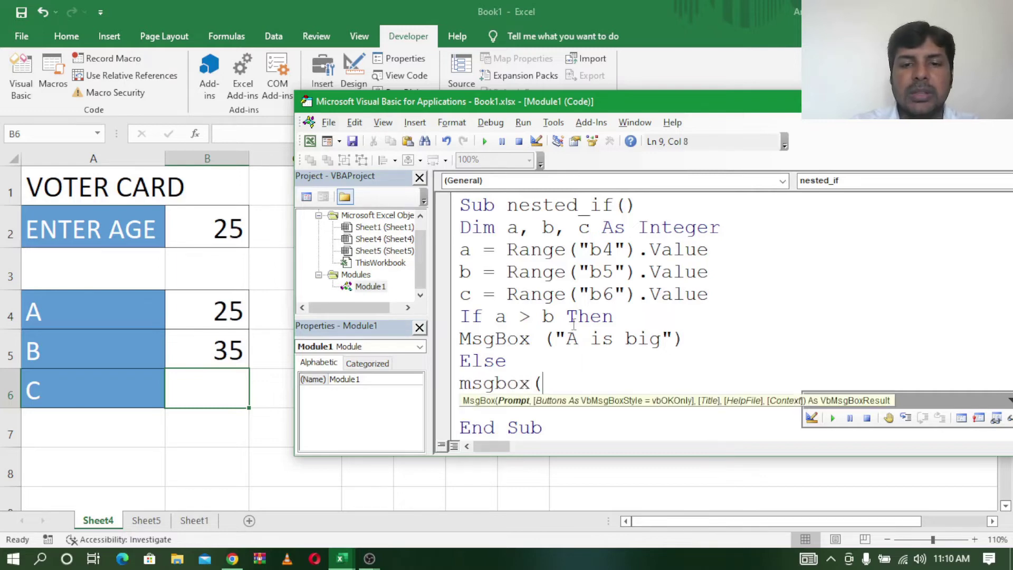
text("B)
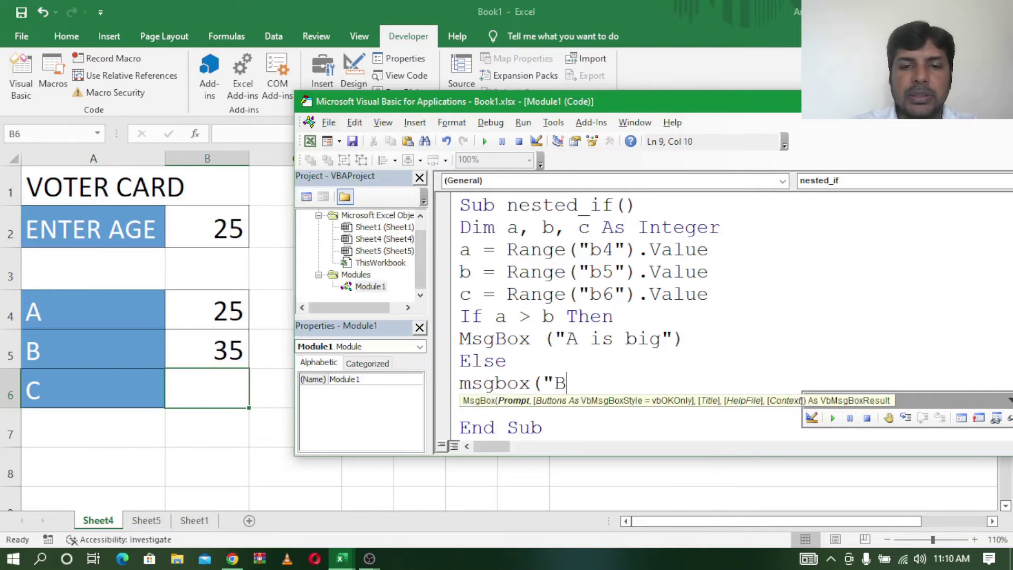
text(is )
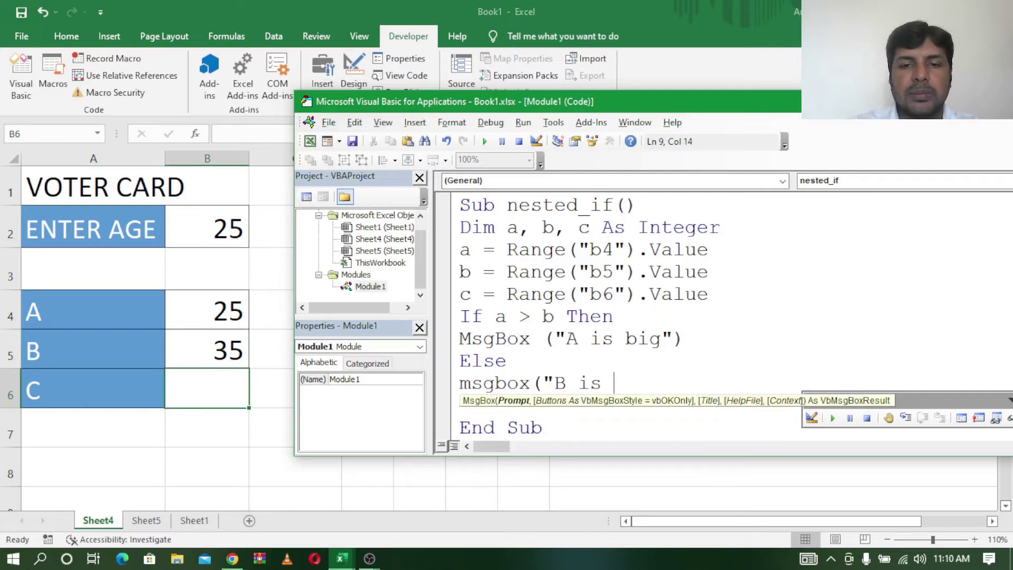
text(Bi)
key(BackSpace)
key(BackSpace)
text(b)
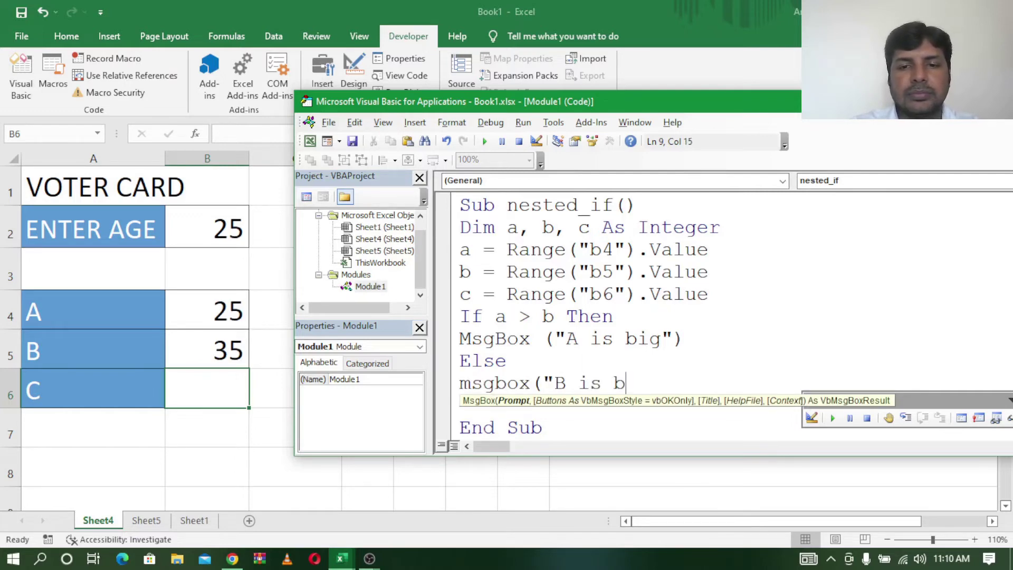
text(ii)
key(BackSpace)
text(g)
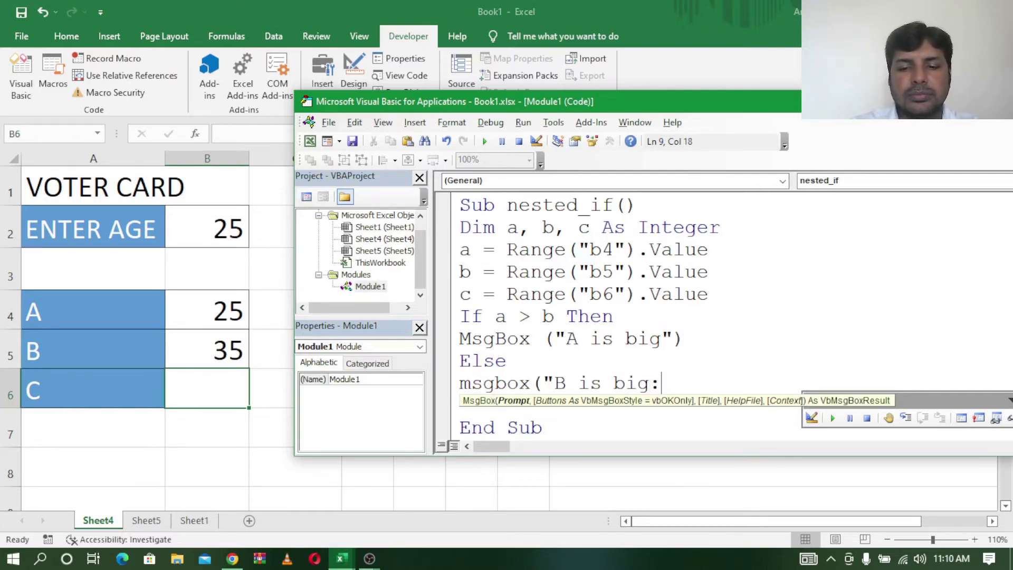
text("))
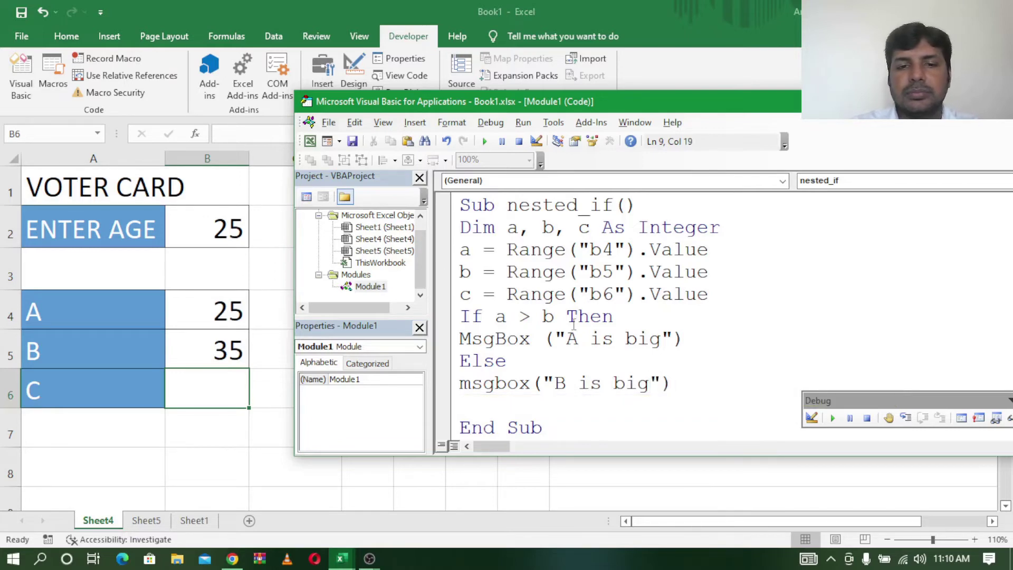
key(Return)
text(en)
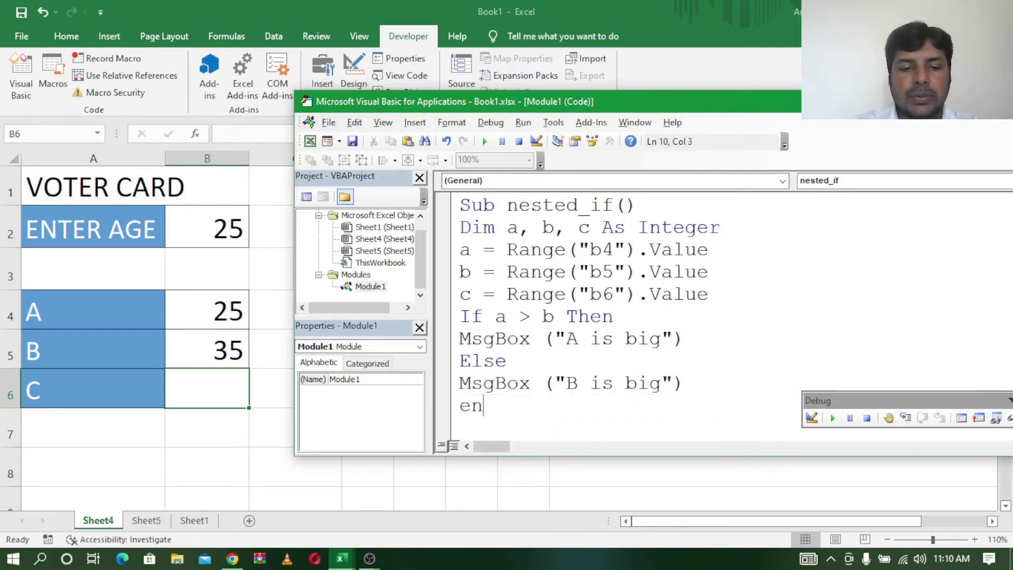
text(dif)
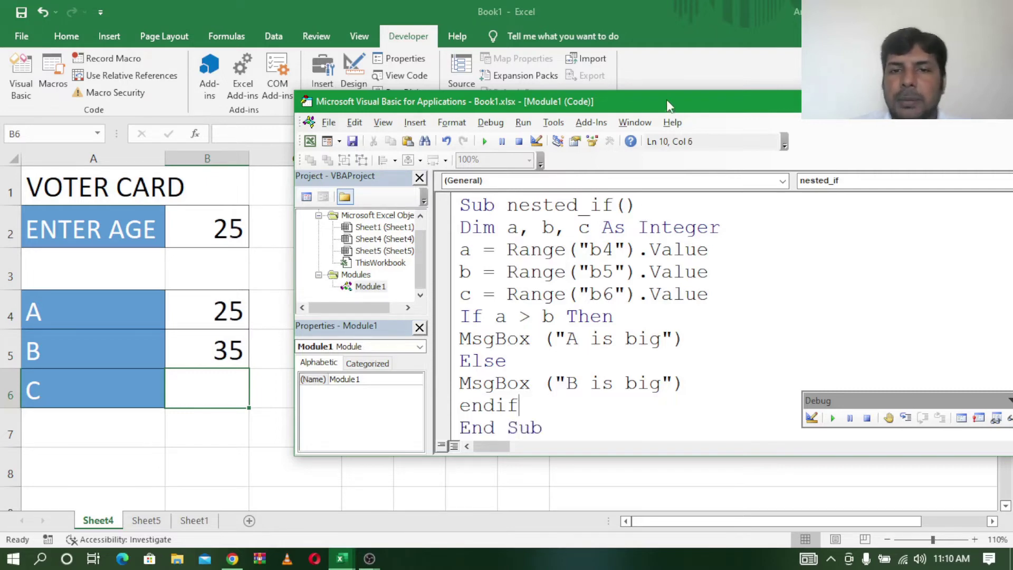
drag(666, 99, 653, 61)
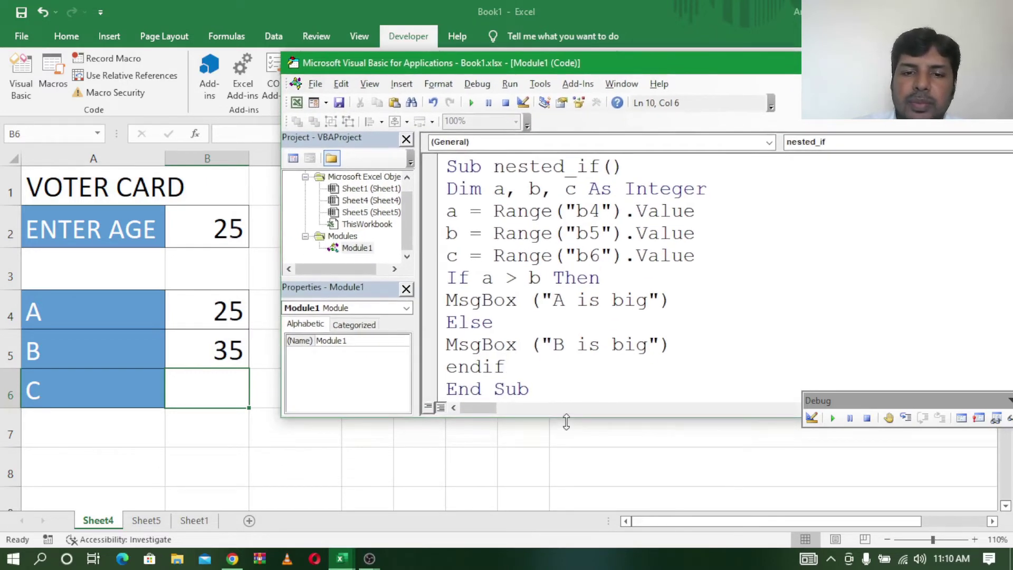
Step: Step through nested_if with F8 past the reads of B4, B5 and B6 to the If test
drag(566, 418, 567, 501)
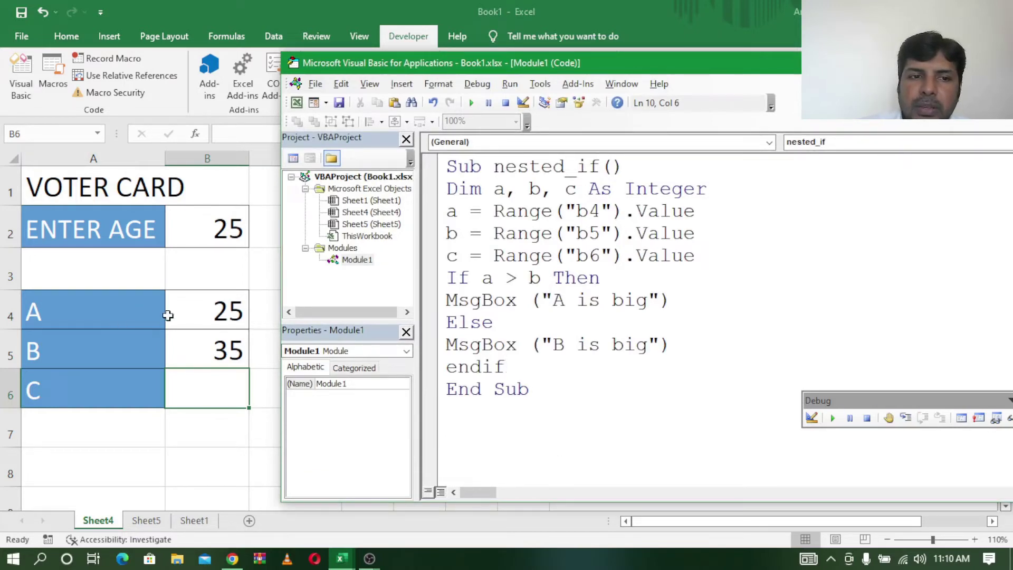
click(905, 419)
click(905, 418)
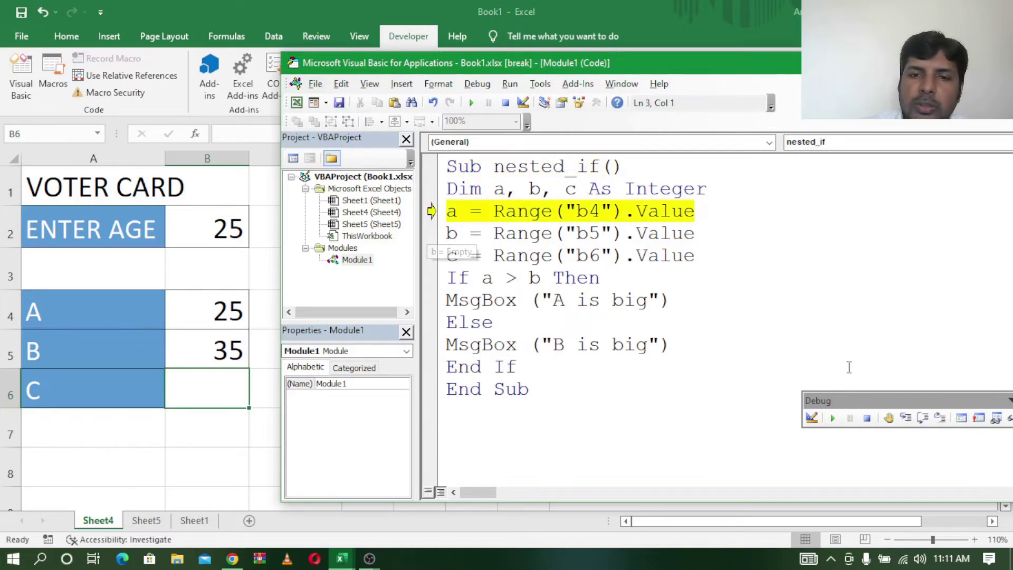
click(905, 419)
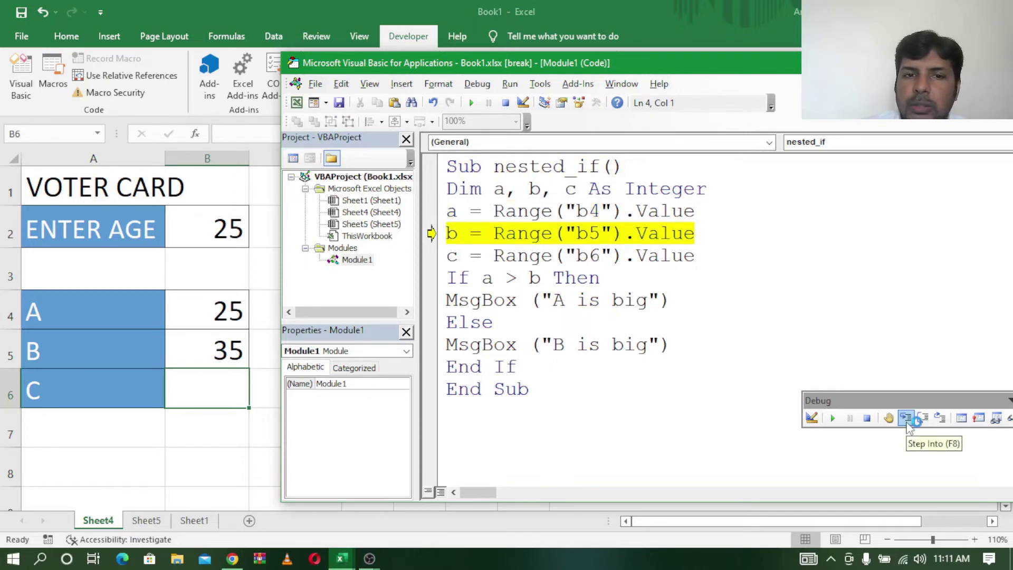
click(905, 419)
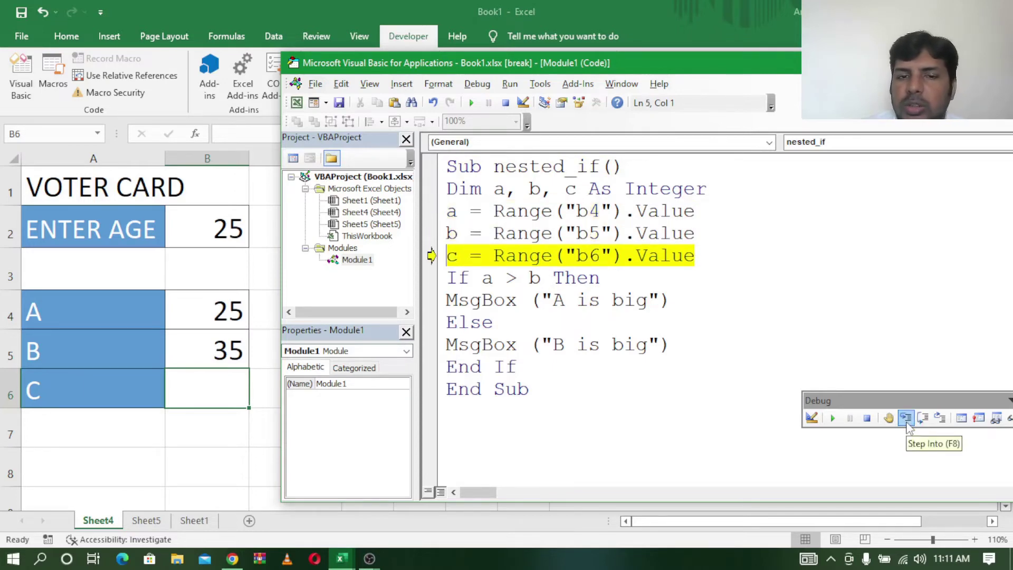
click(905, 418)
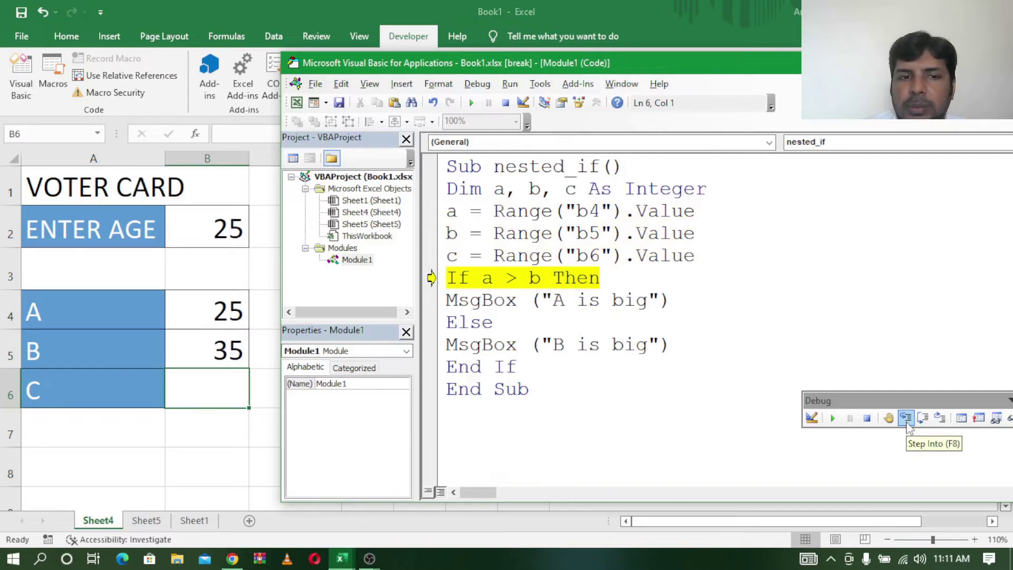
click(905, 419)
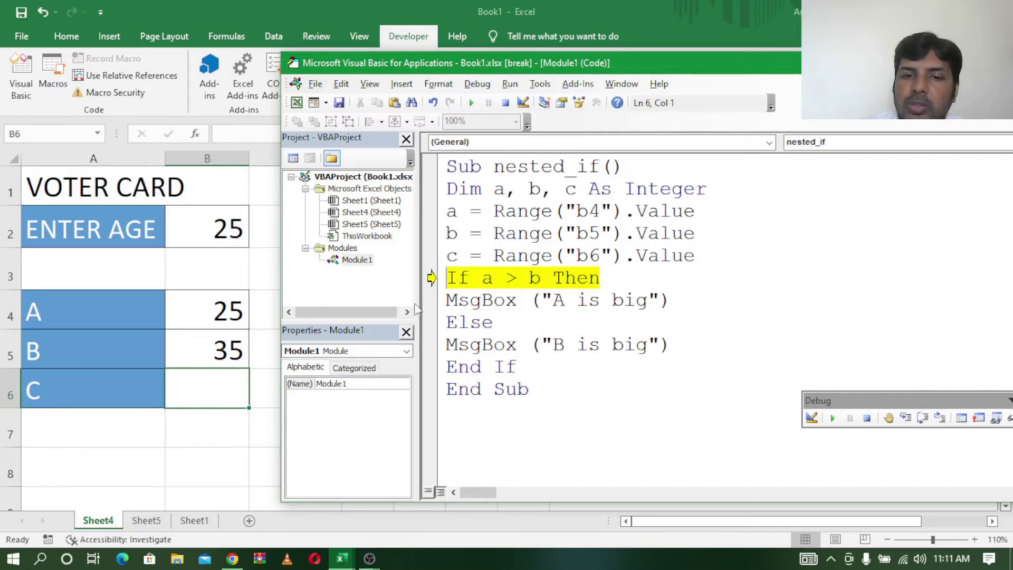
Step: Continue stepping into the Else branch, acknowledge "B is big", and finish the macro
click(907, 419)
click(909, 420)
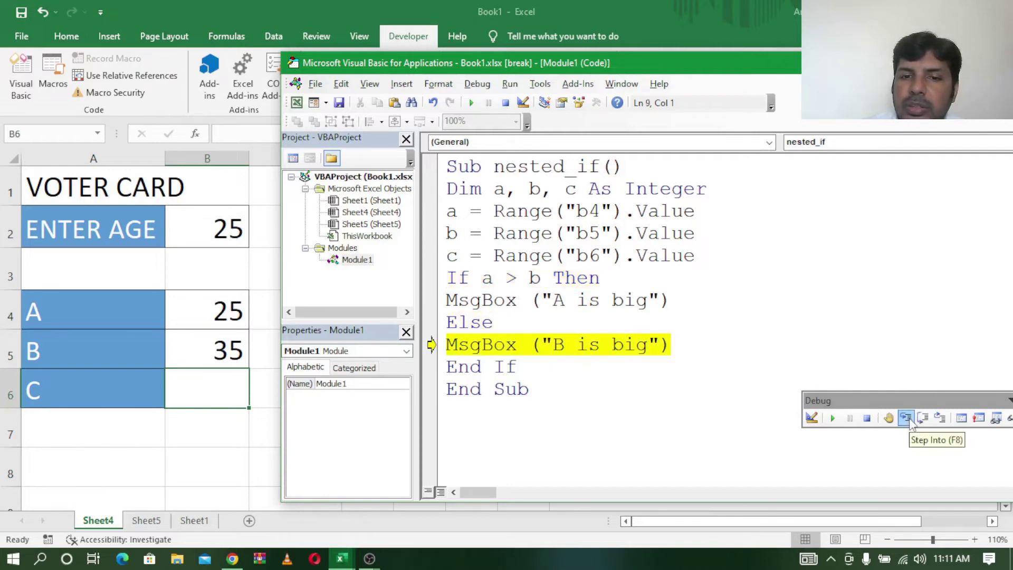
click(906, 418)
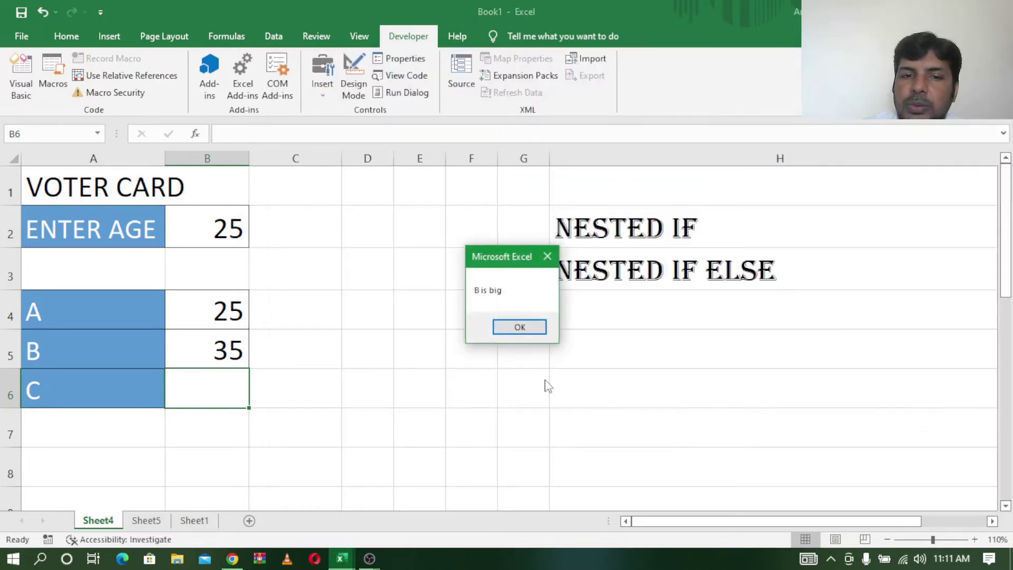
click(521, 328)
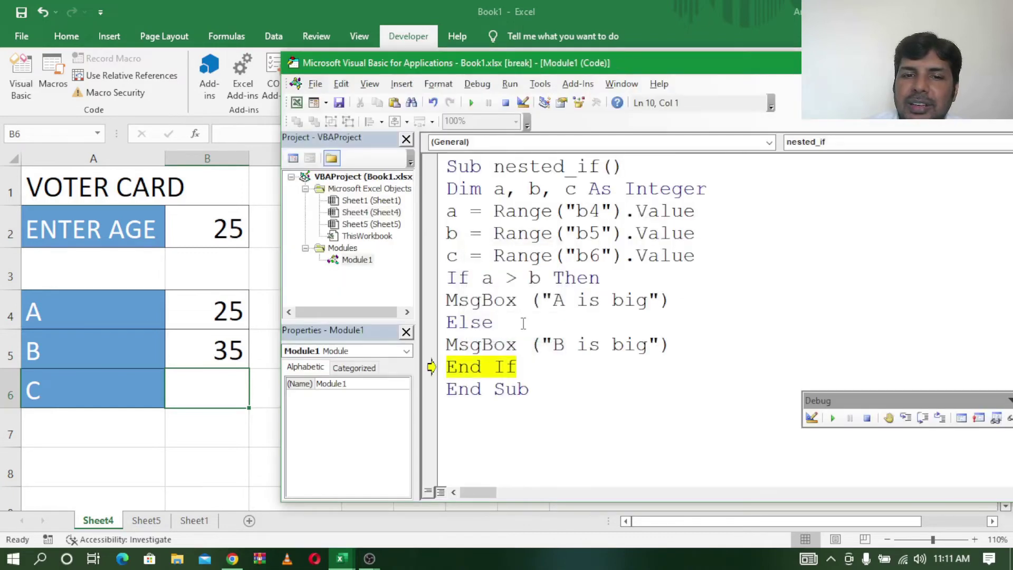
click(907, 418)
click(906, 418)
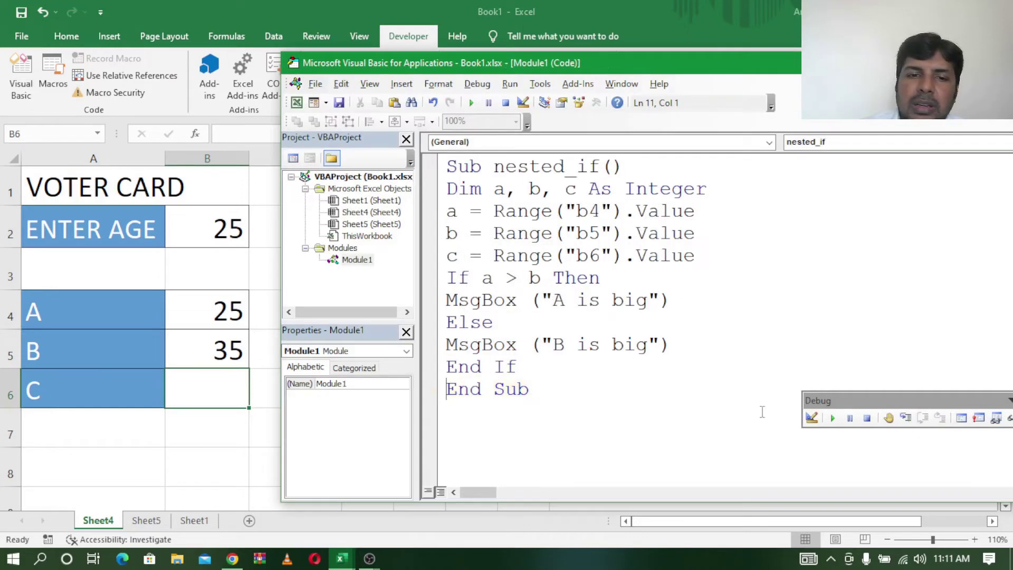
click(245, 328)
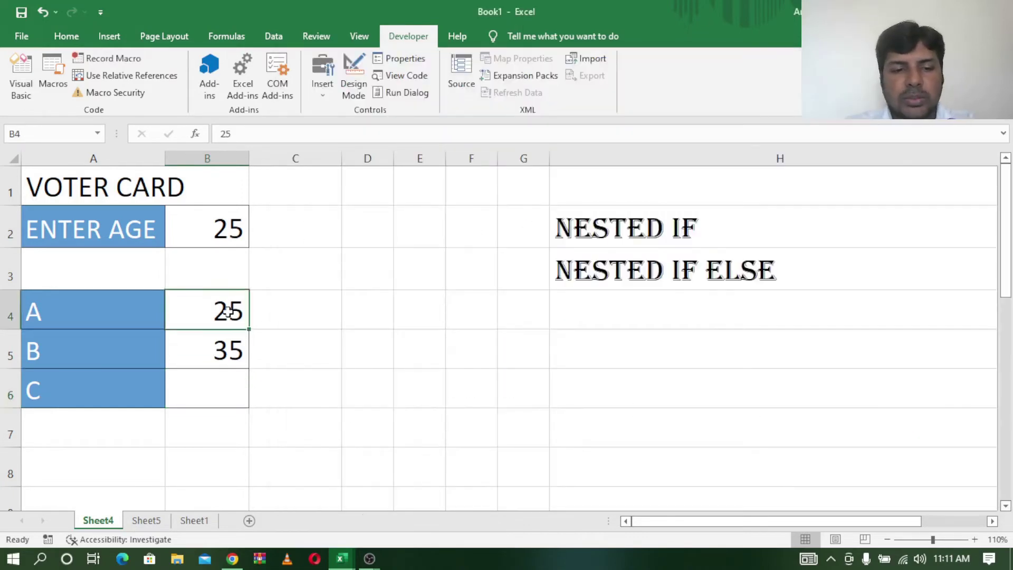
Step: Change A's value in B4 to 40
key(BackSpace)
key(BackSpace)
text(40)
key(Return)
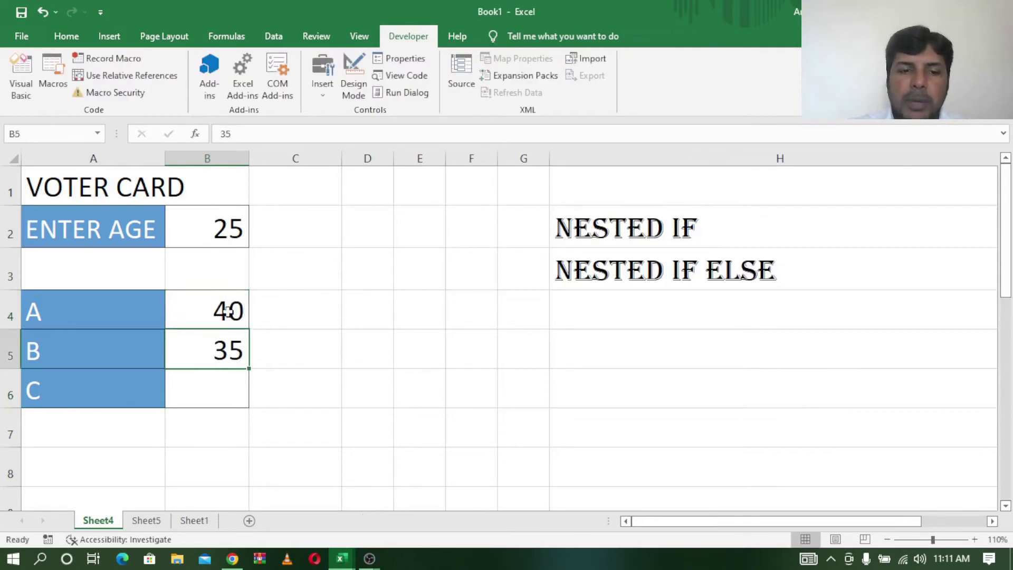
Step: Step through nested_if again, acknowledging the "A is big" message, and return to the sheet
mouse_move(341, 559)
click(417, 488)
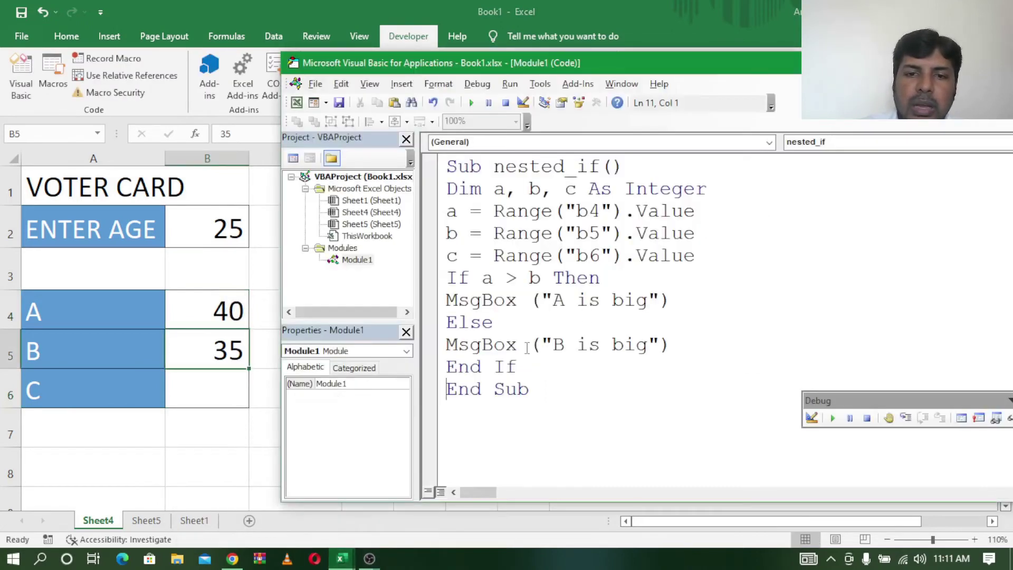
drag(891, 401, 837, 367)
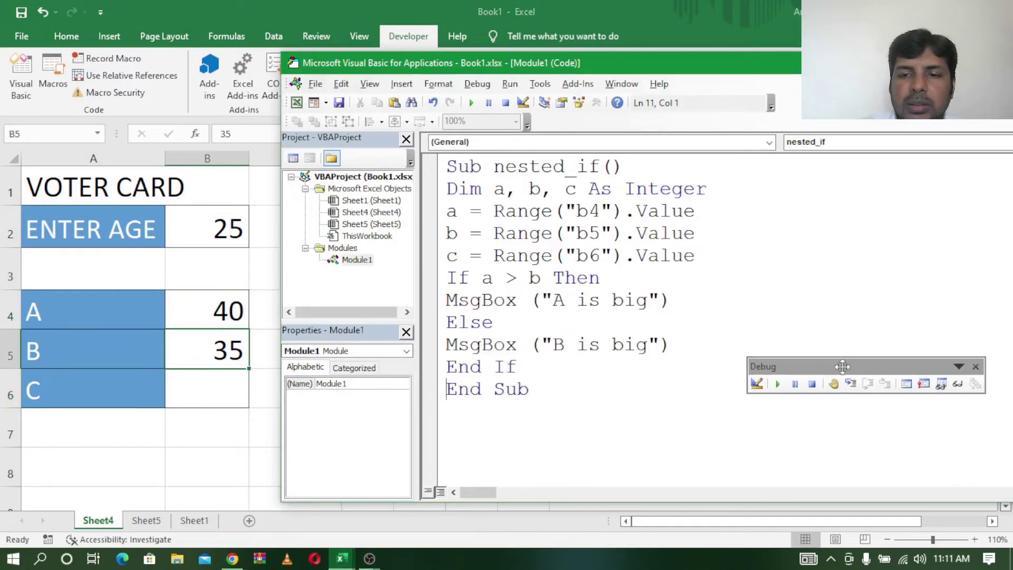
click(851, 384)
click(851, 384)
click(851, 384)
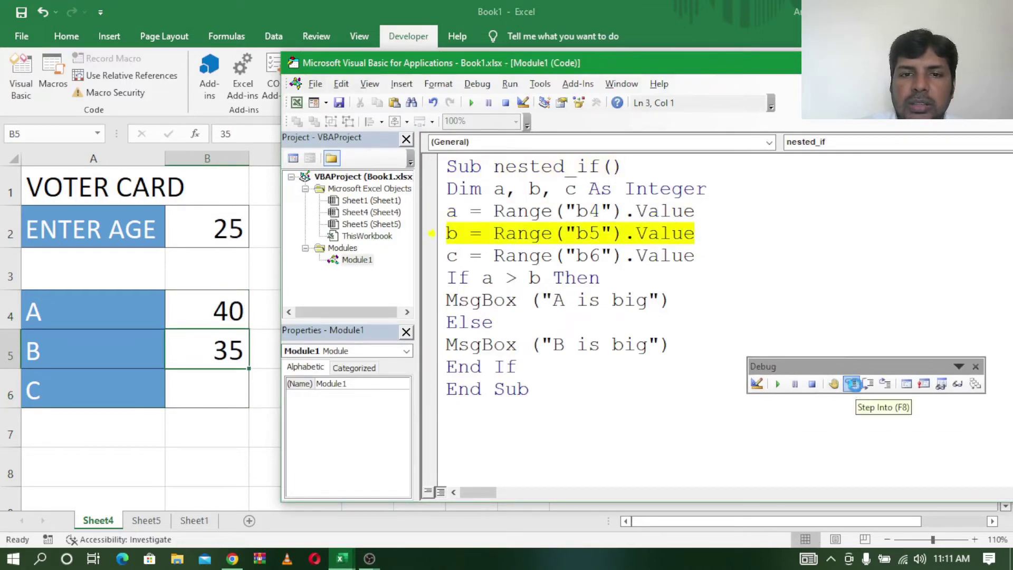
click(851, 384)
click(851, 384)
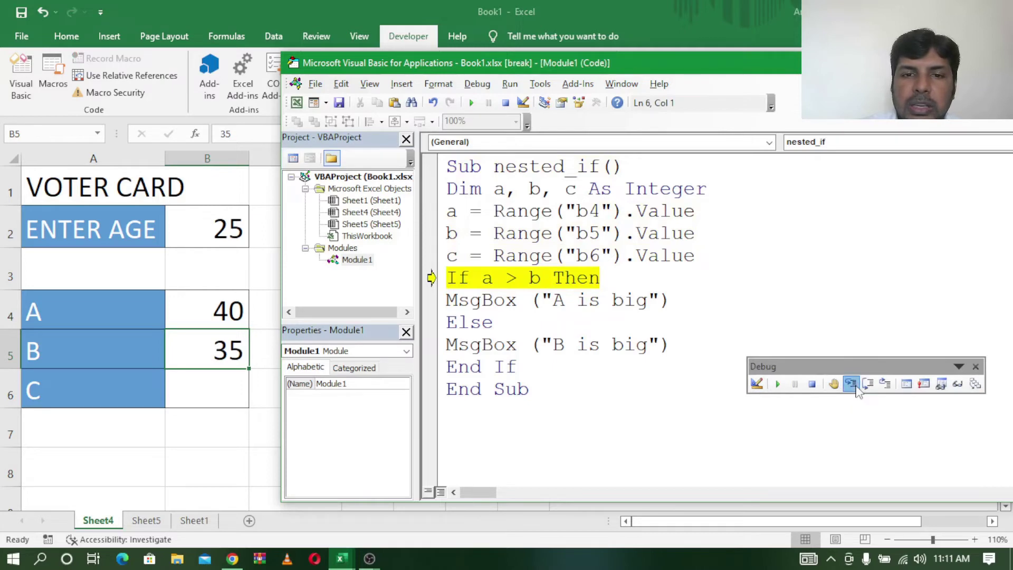
click(851, 384)
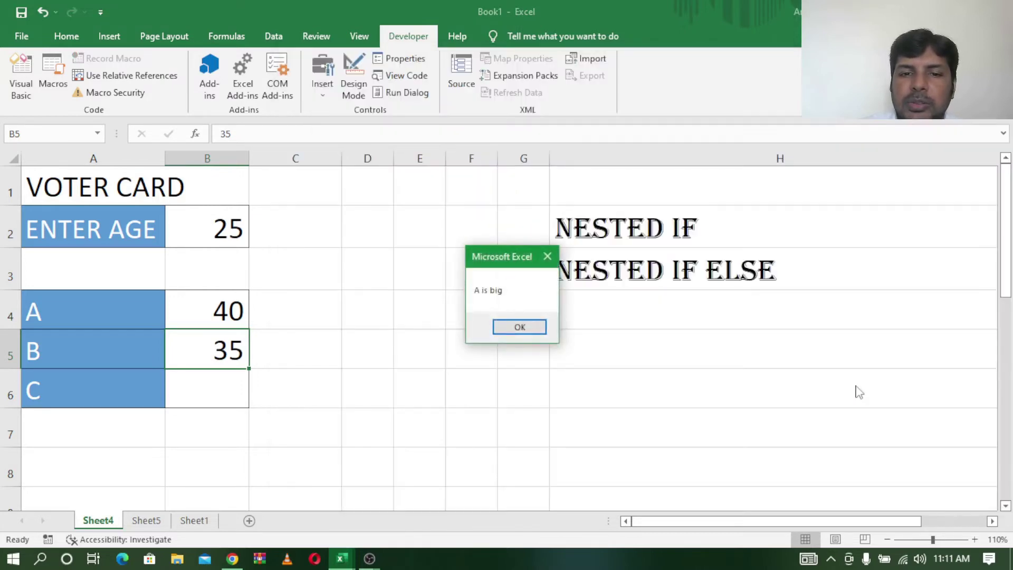
click(521, 326)
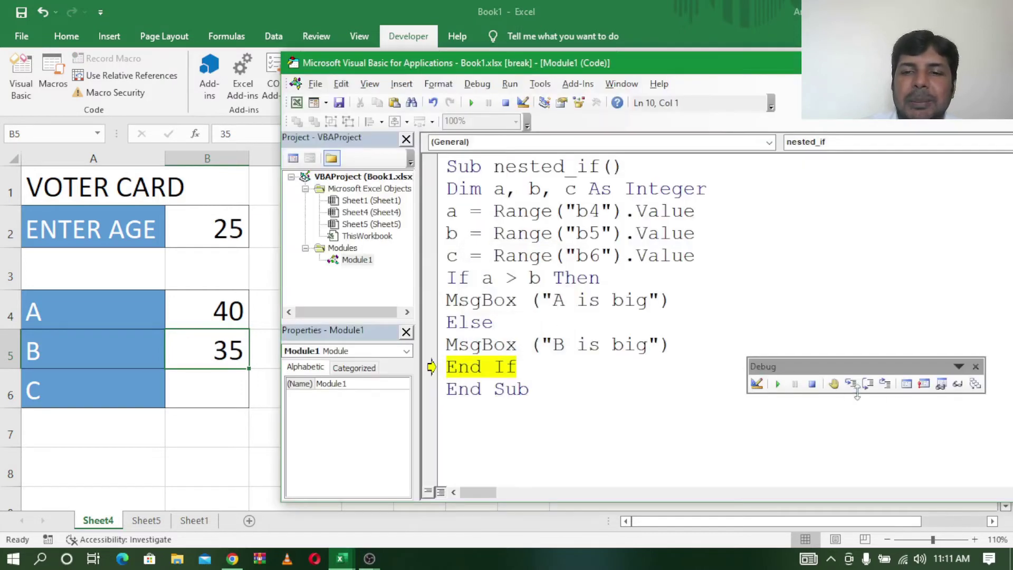
click(850, 384)
click(851, 384)
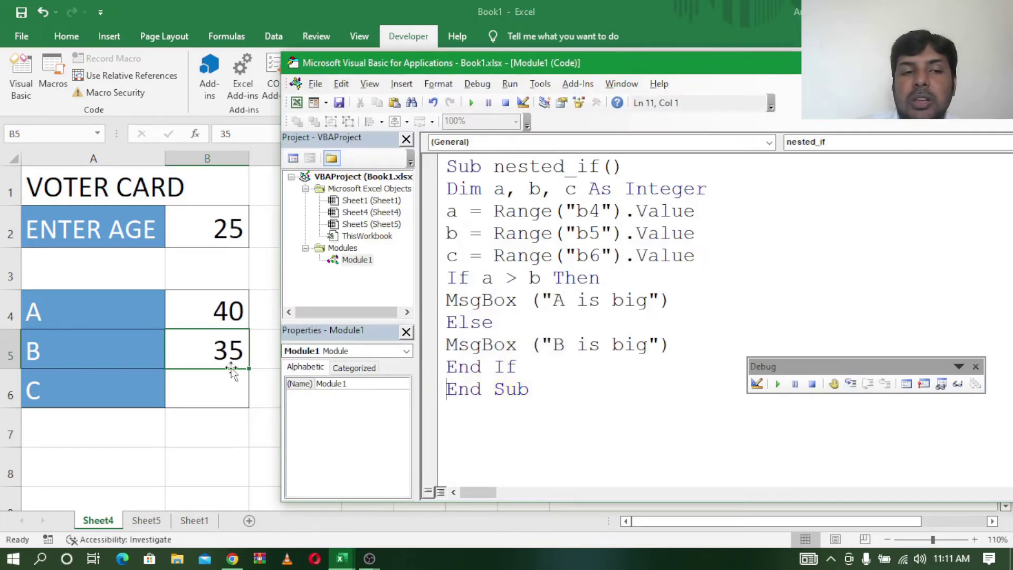
click(223, 393)
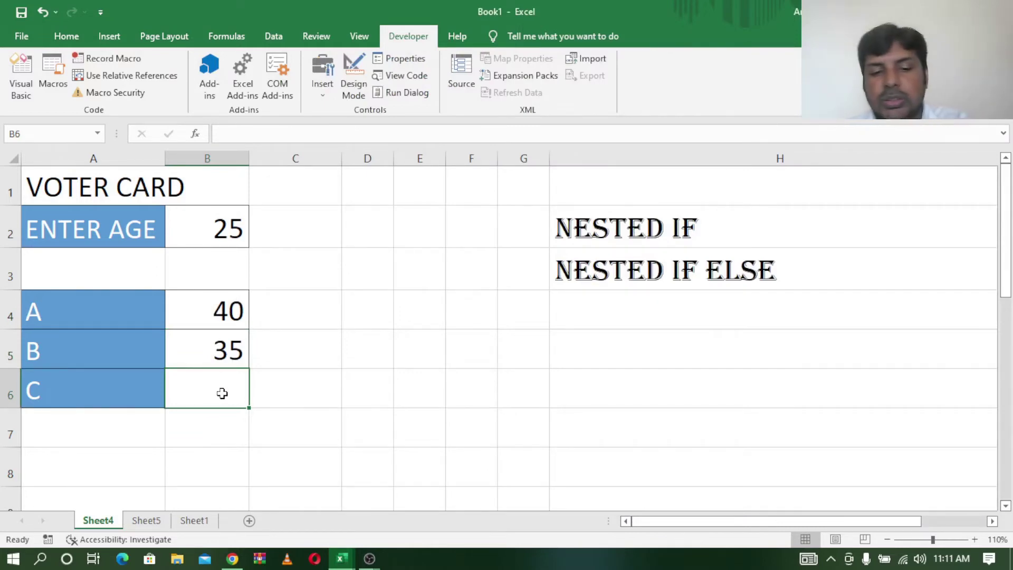
Step: Enter 56 as C's value in cell B6
text(56)
key(Return)
click(360, 389)
mouse_move(340, 558)
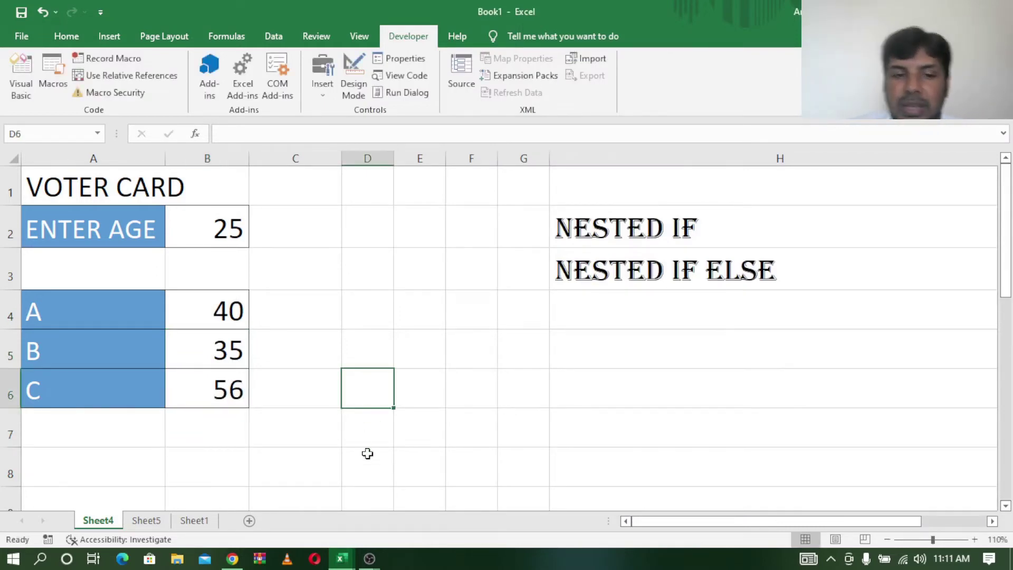
Step: Highlight the a > b condition in the code and open a blank line above that If line
click(410, 486)
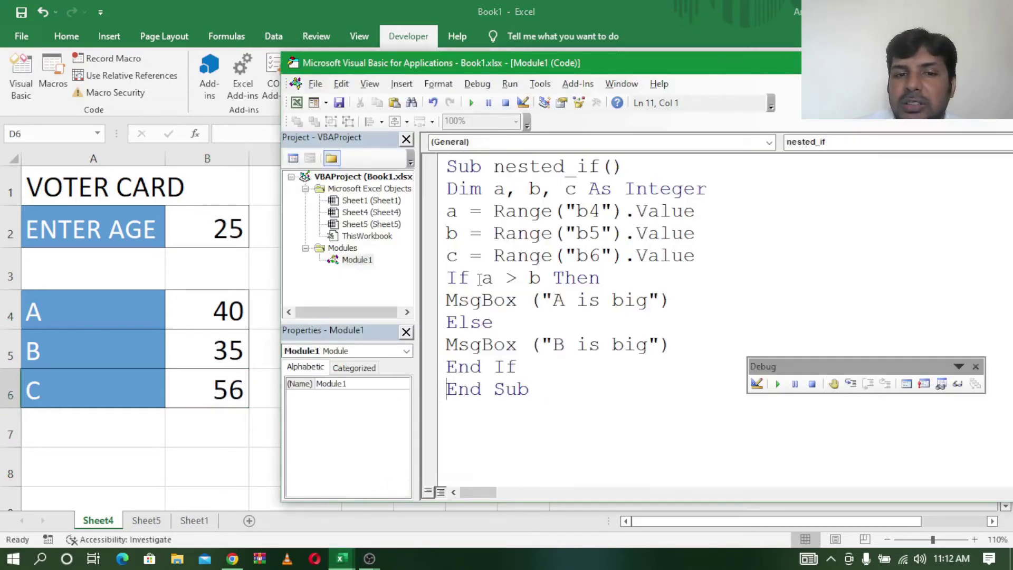
drag(481, 279, 544, 278)
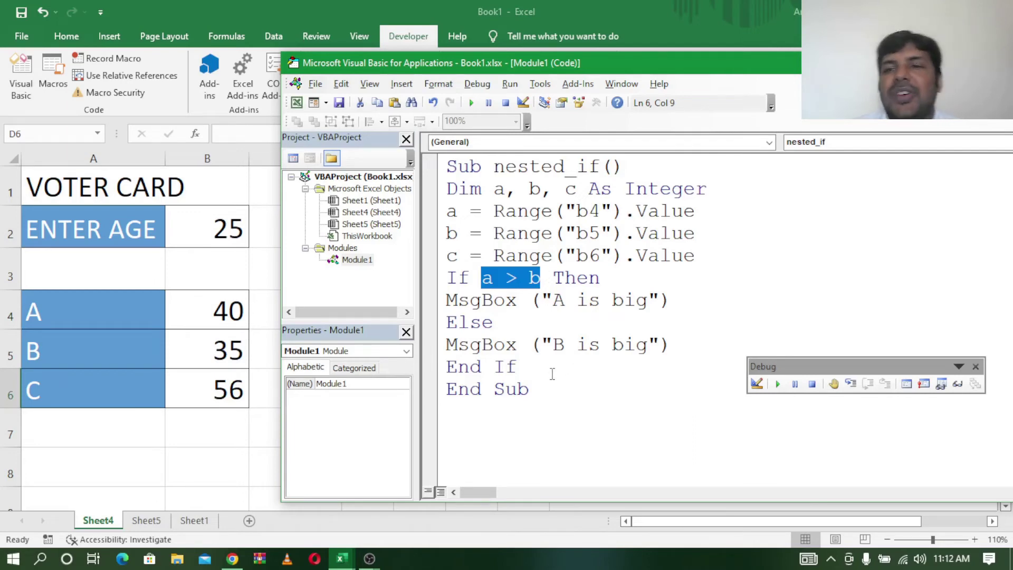
click(542, 344)
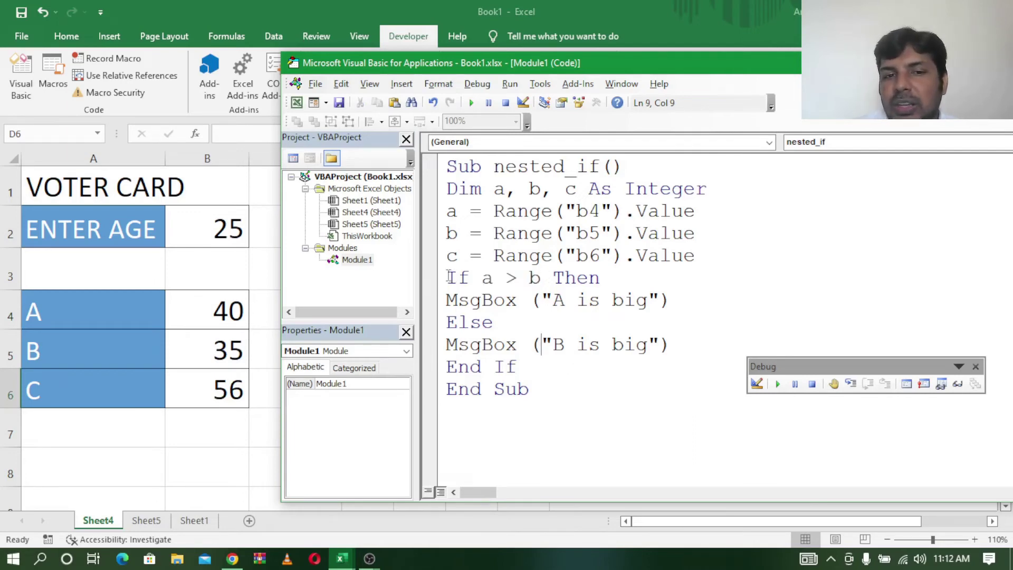
click(448, 277)
key(Return)
Step: Insert the outer If a > c Then line above If a > b Then
key(Up)
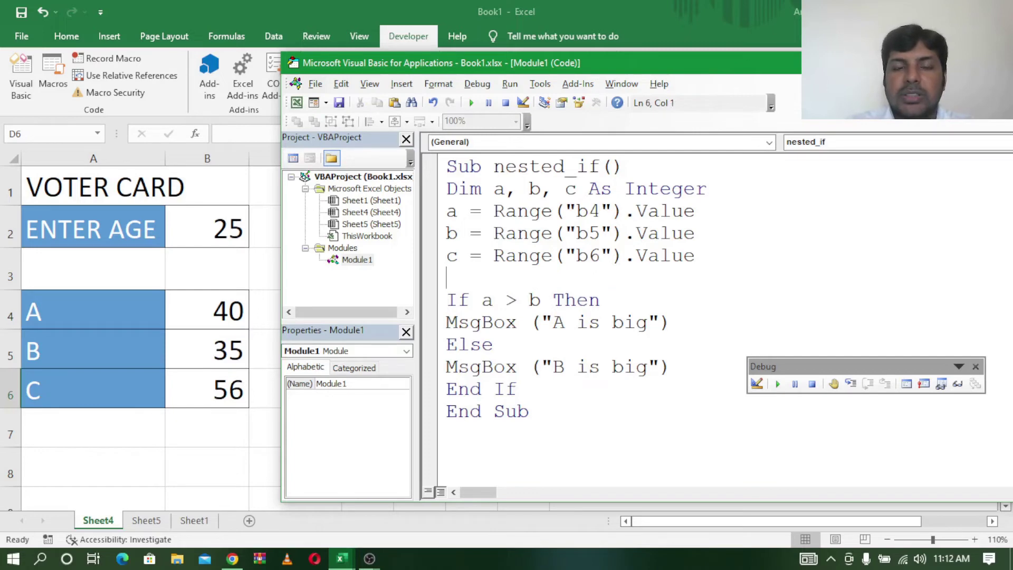
text(if )
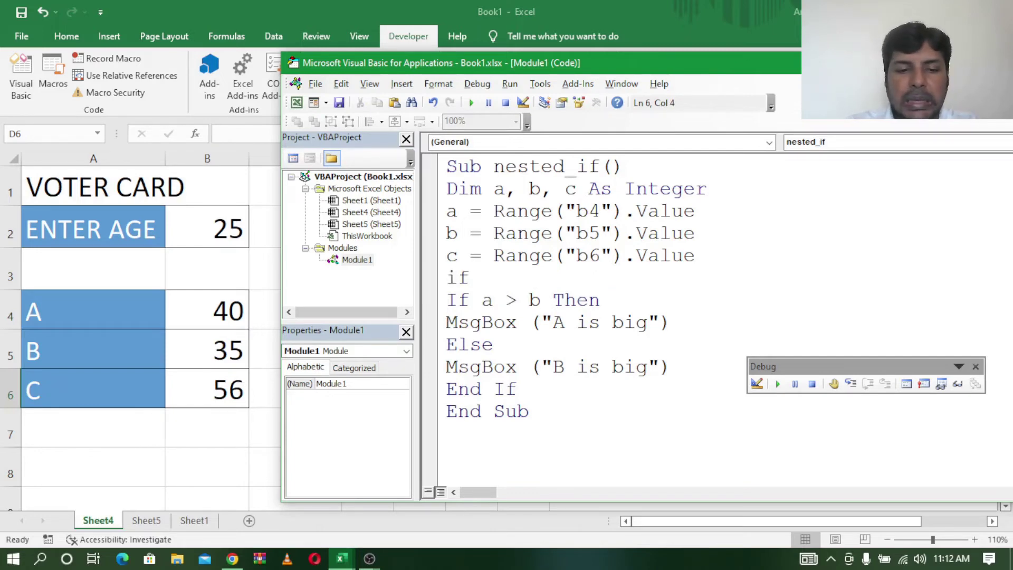
text(a>)
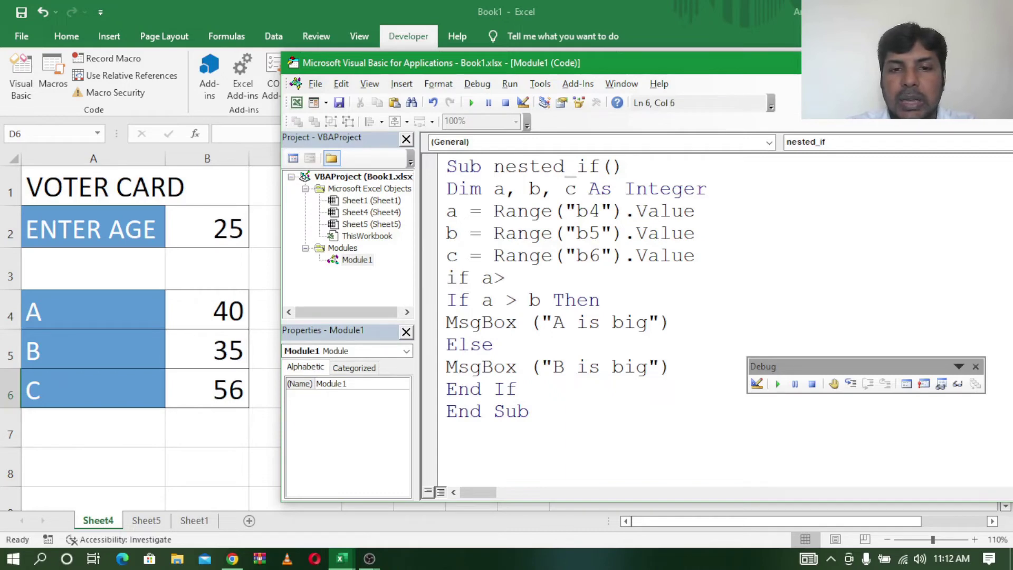
text(c then)
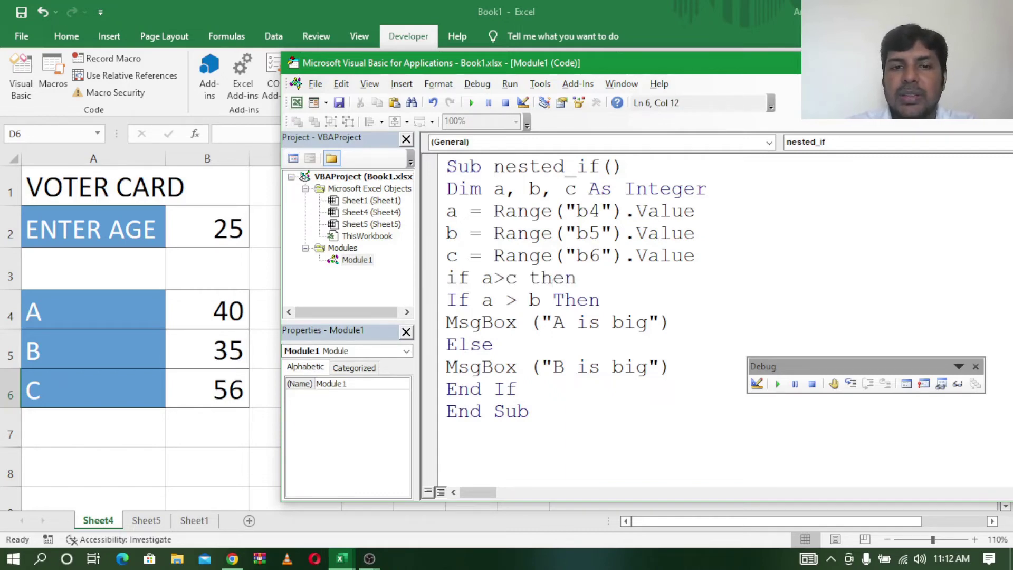
key(Down)
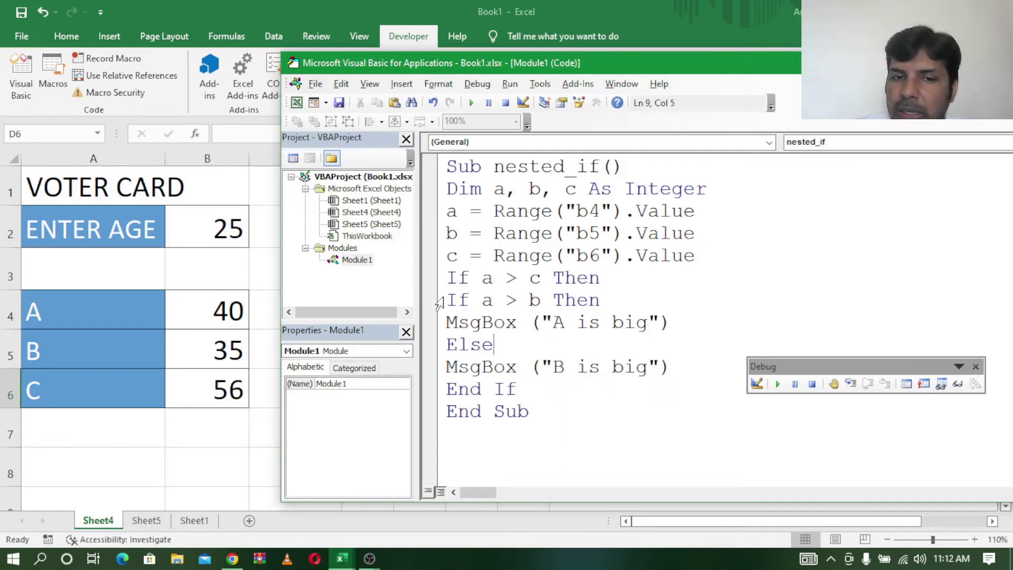
click(439, 304)
Step: Add Else after the inner End If and select the inner If block for copying
click(533, 394)
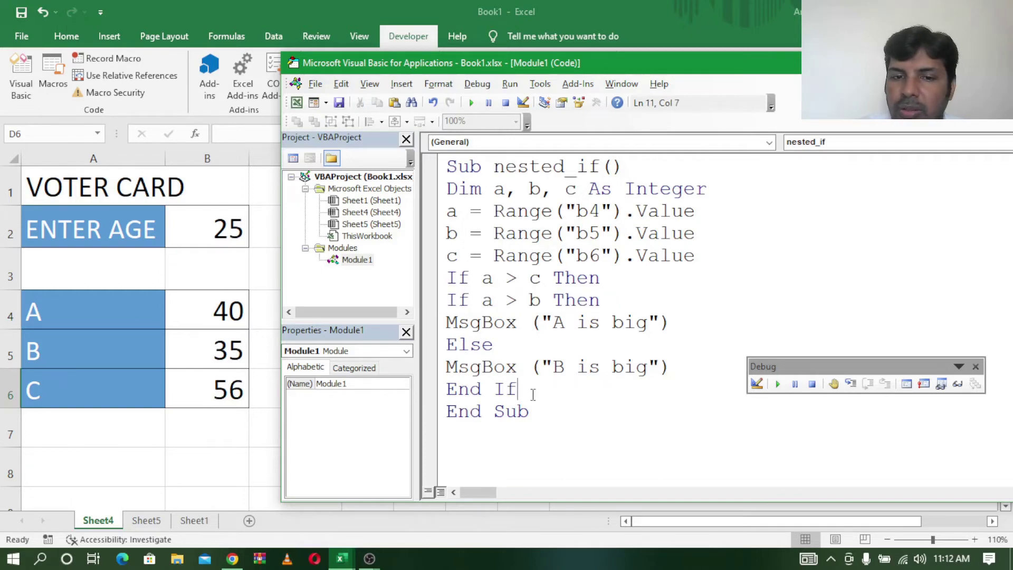
key(Return)
text(el)
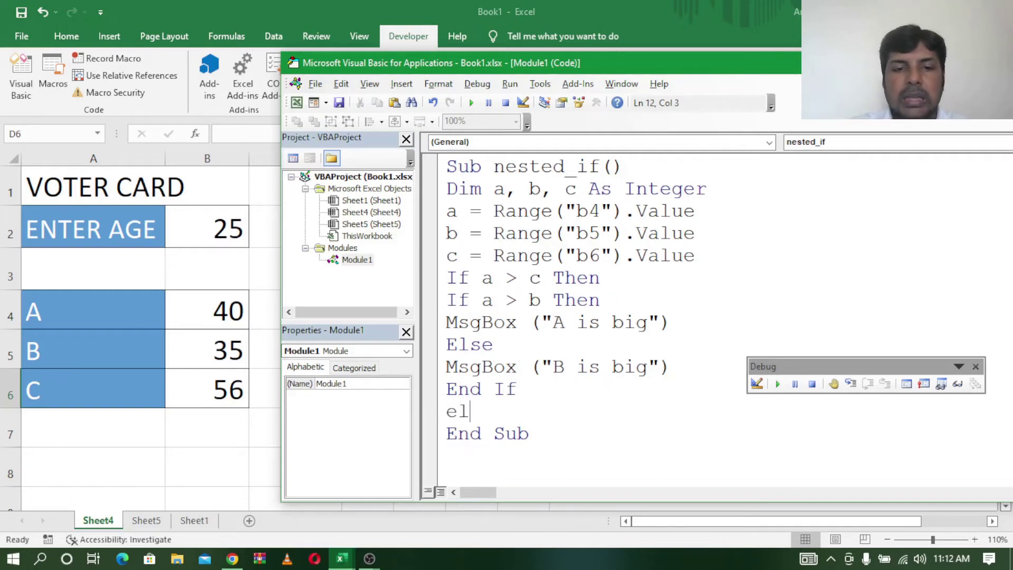
text(se)
key(Return)
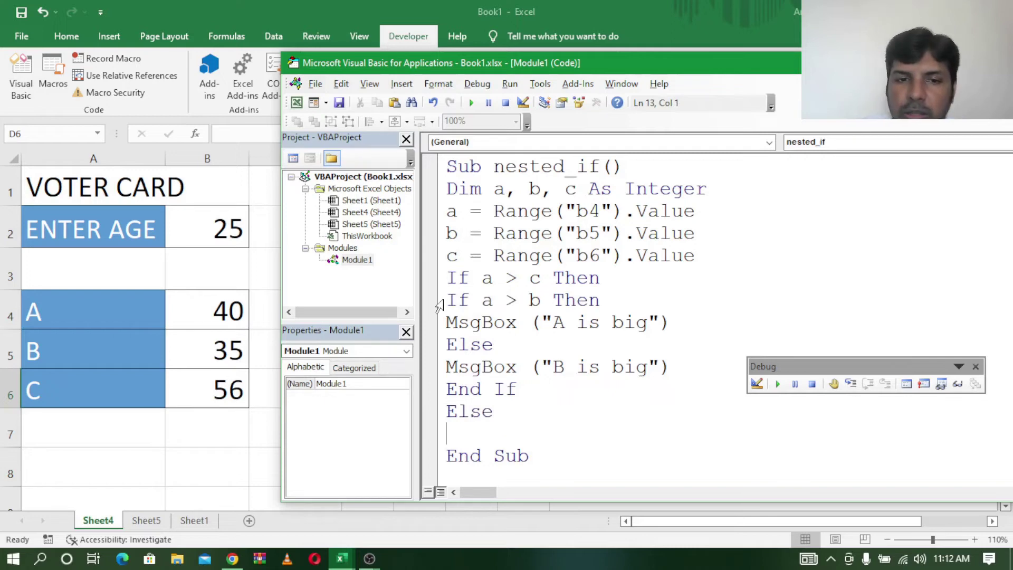
drag(447, 300, 542, 391)
key(ctrl+c)
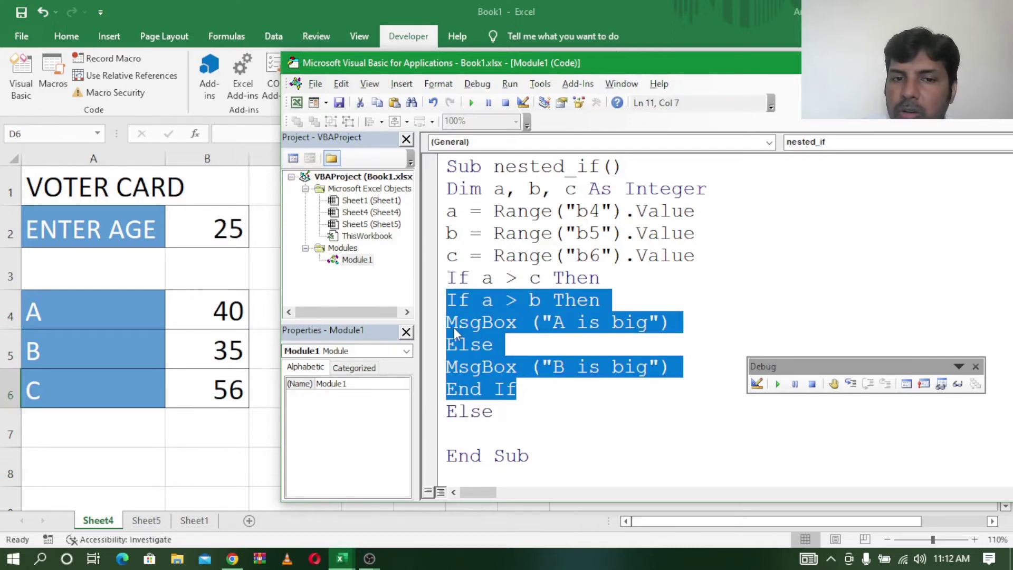
click(470, 432)
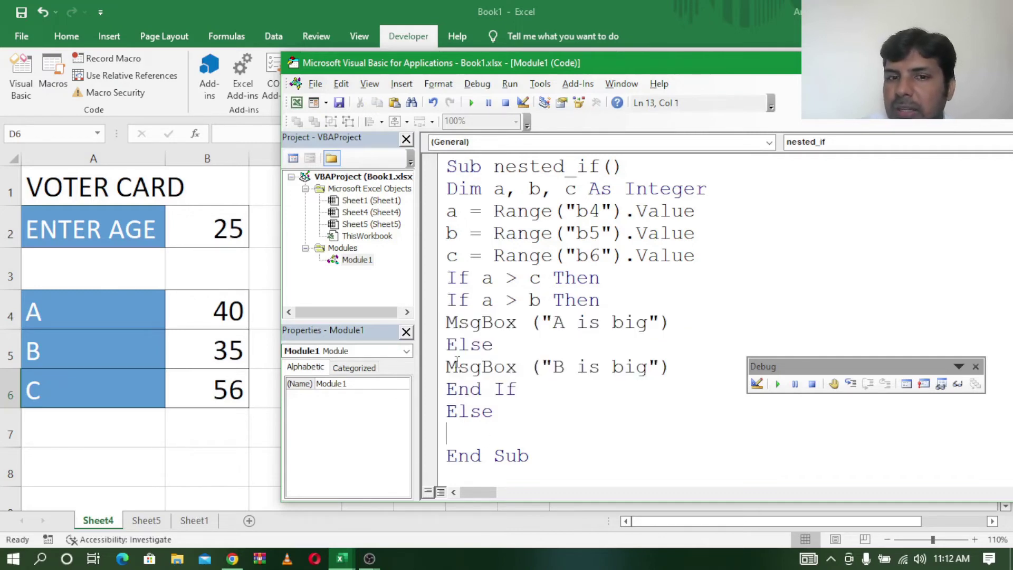
drag(447, 300, 531, 386)
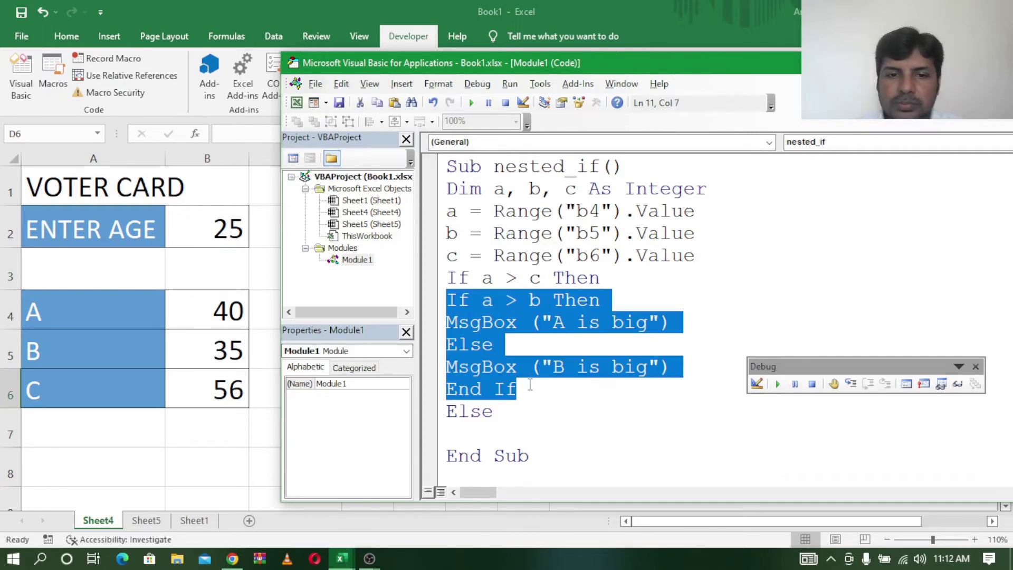
Step: Paste the copied If block after Else and change its condition to c > b
click(478, 440)
key(ctrl+v)
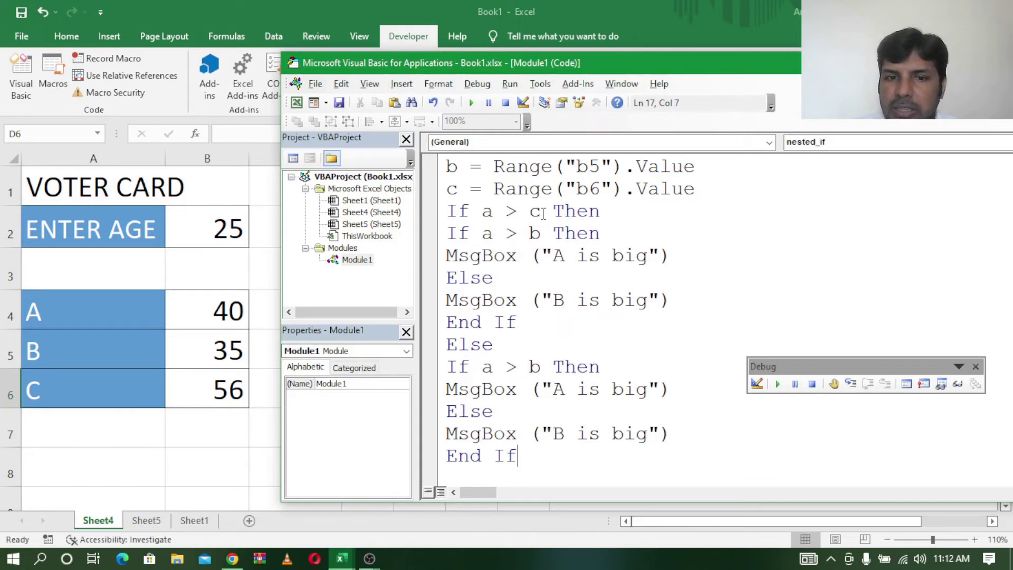
click(496, 367)
key(BackSpace)
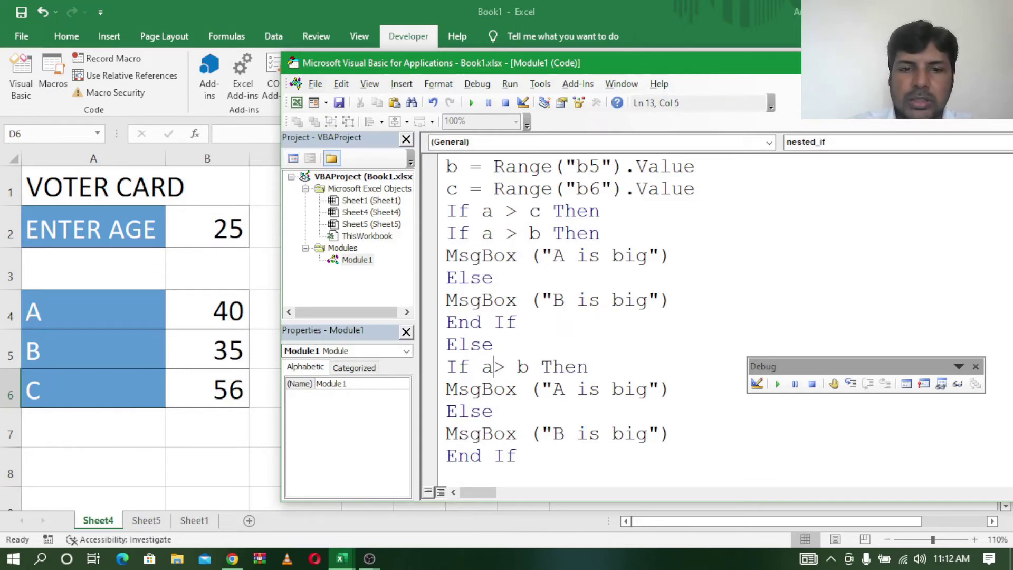
key(BackSpace)
text(c)
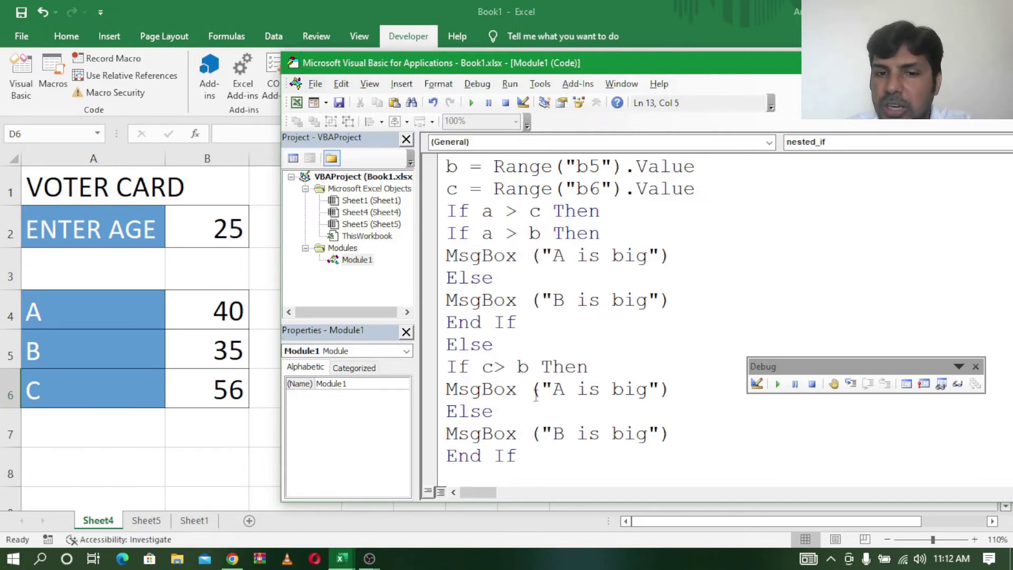
Step: Change the pasted message from "A is big" to "C is big"
click(570, 390)
key(BackSpace)
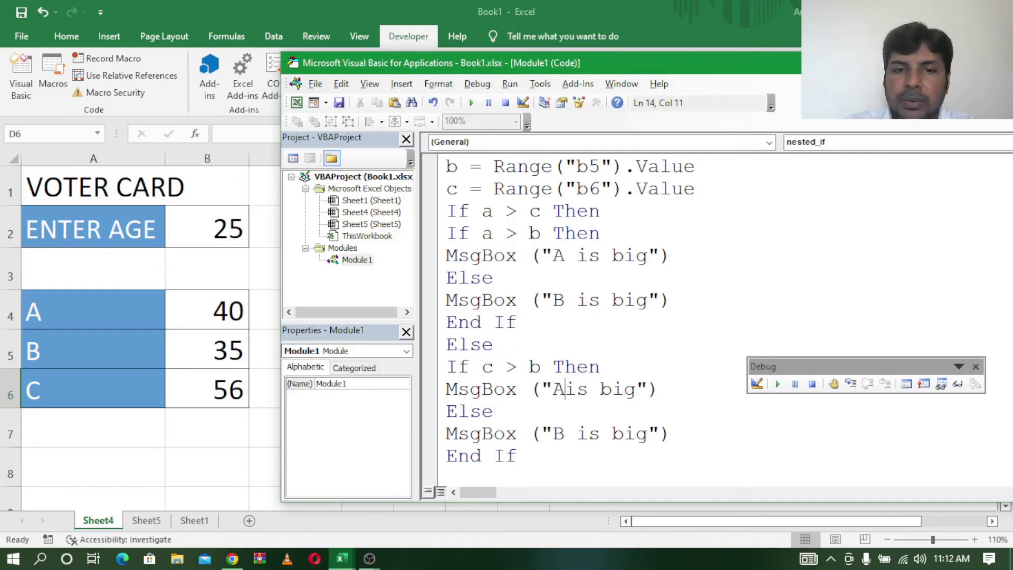
key(BackSpace)
text(c)
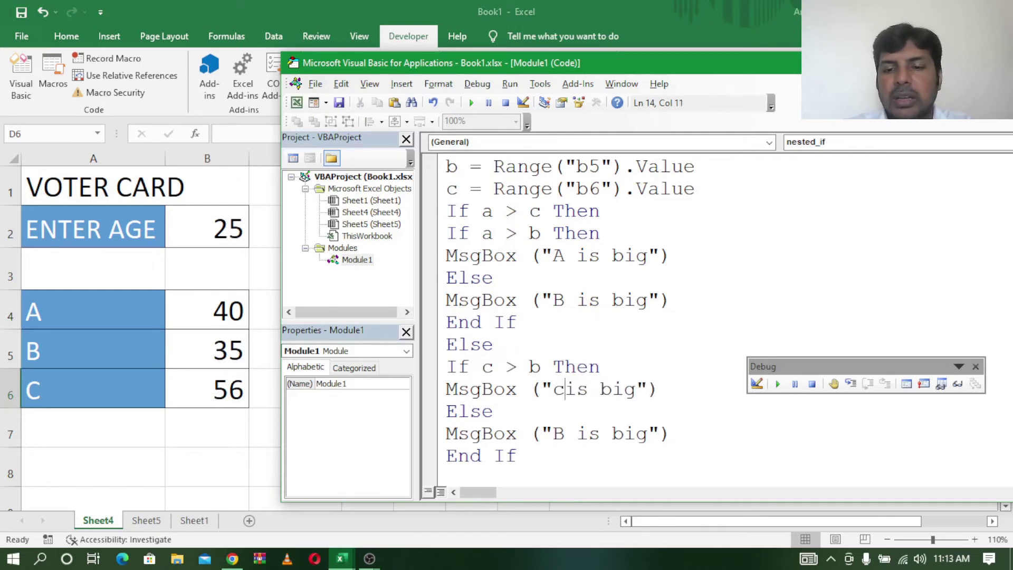
key(BackSpace)
text(C)
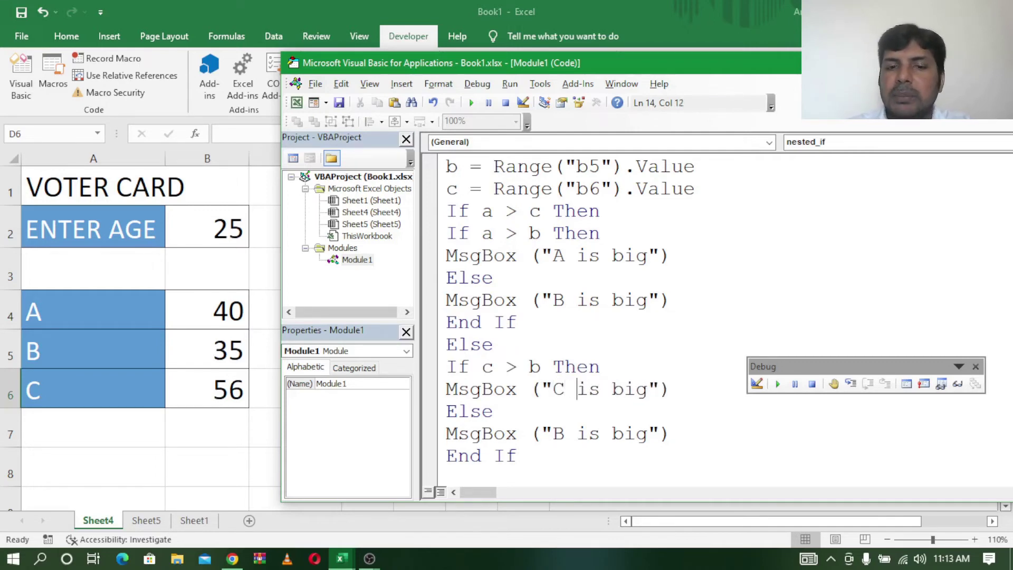
click(524, 417)
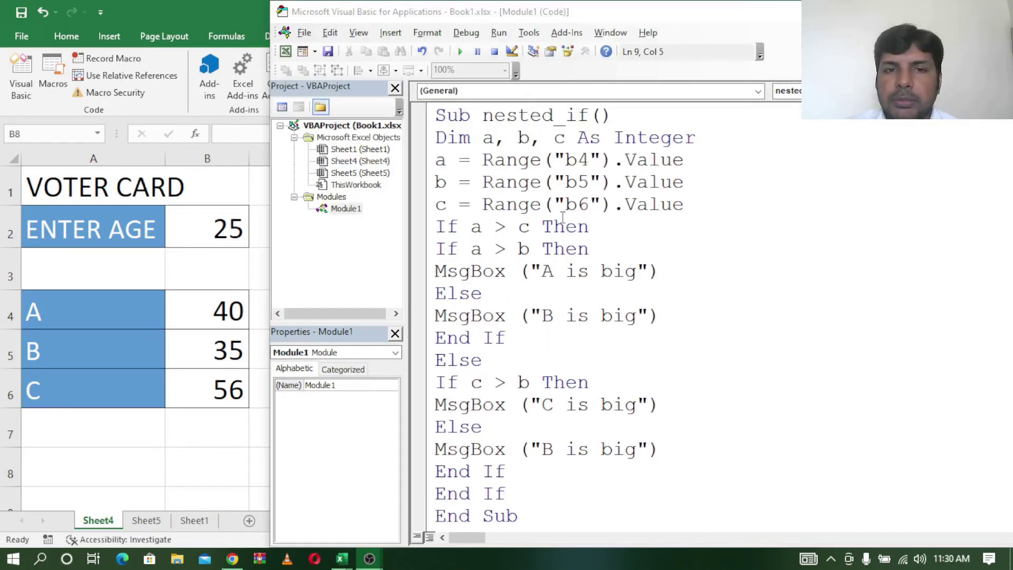
Step: Show the Debug toolbar and Step Into nested_if, pausing on a = Range("b4").Value
click(563, 219)
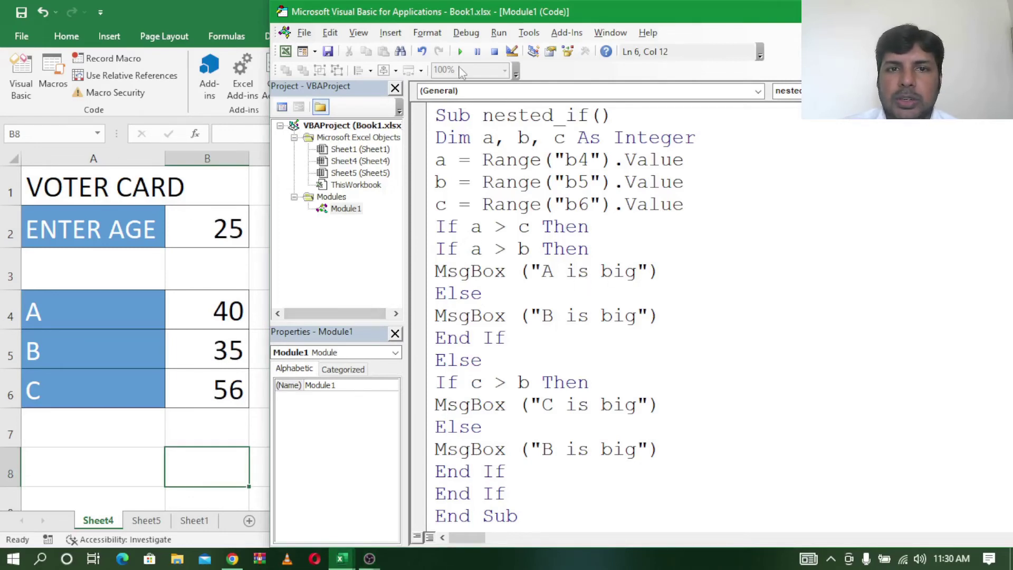
click(358, 33)
mouse_move(386, 280)
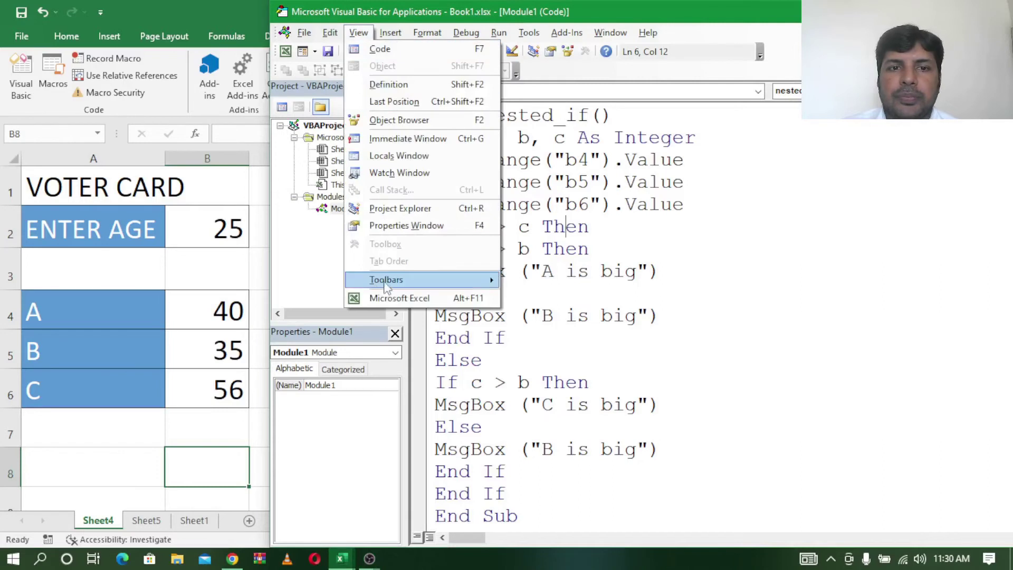
click(548, 278)
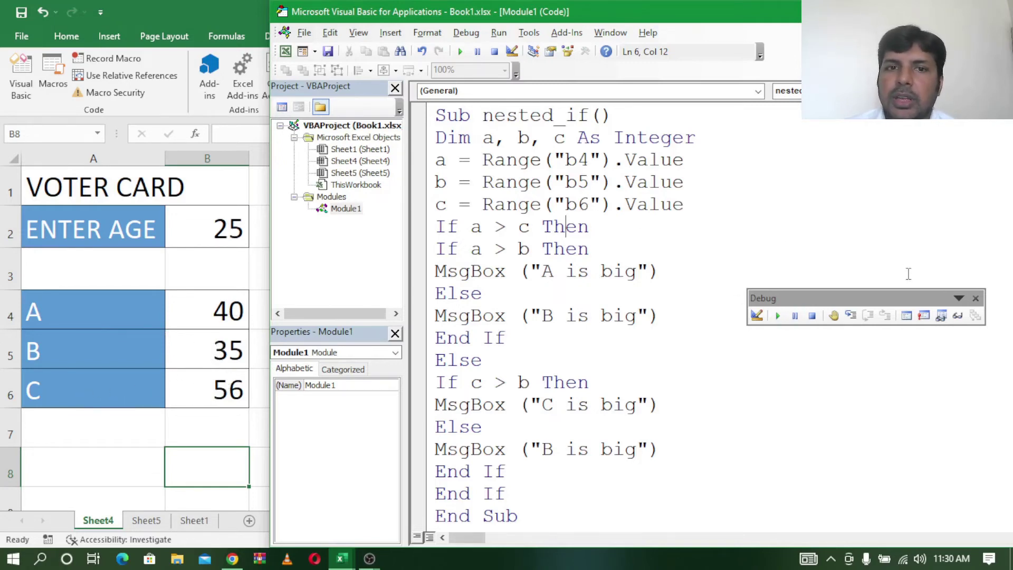
click(851, 315)
Step: Step past the reads of B4, B5 and B6 into a, b and c, then highlight the inner A-versus-B If block
click(851, 315)
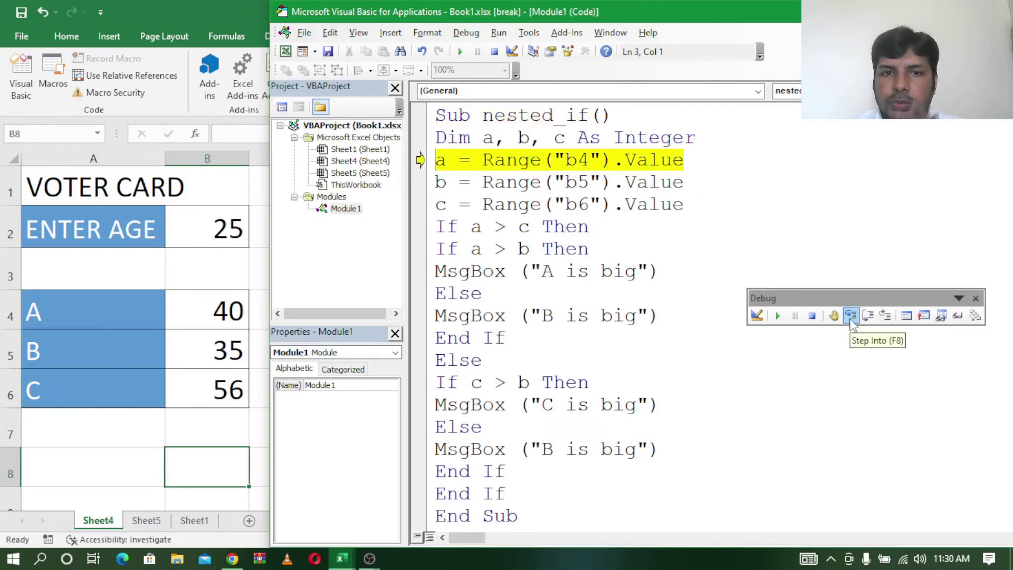
click(850, 315)
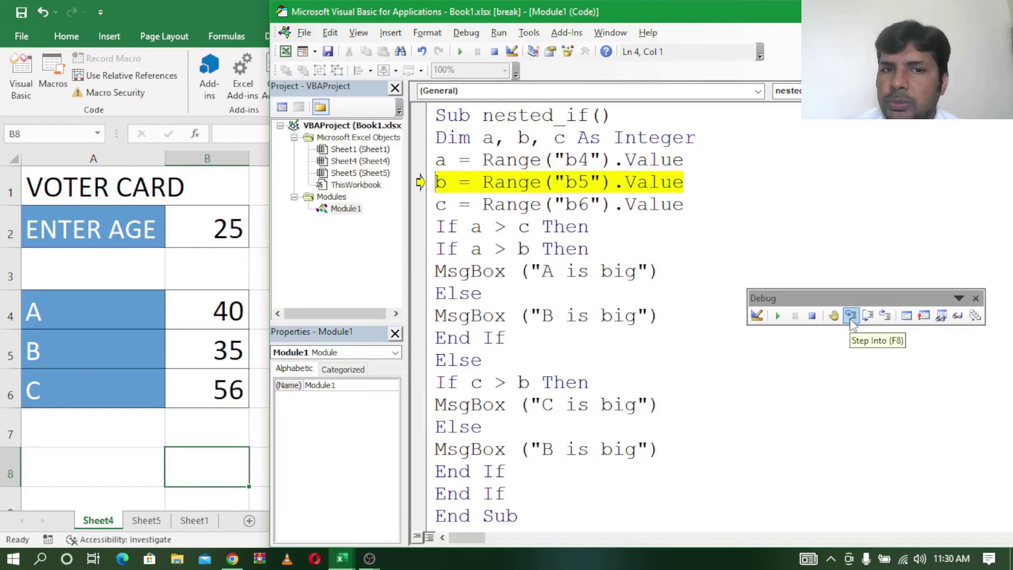
click(850, 315)
click(850, 315)
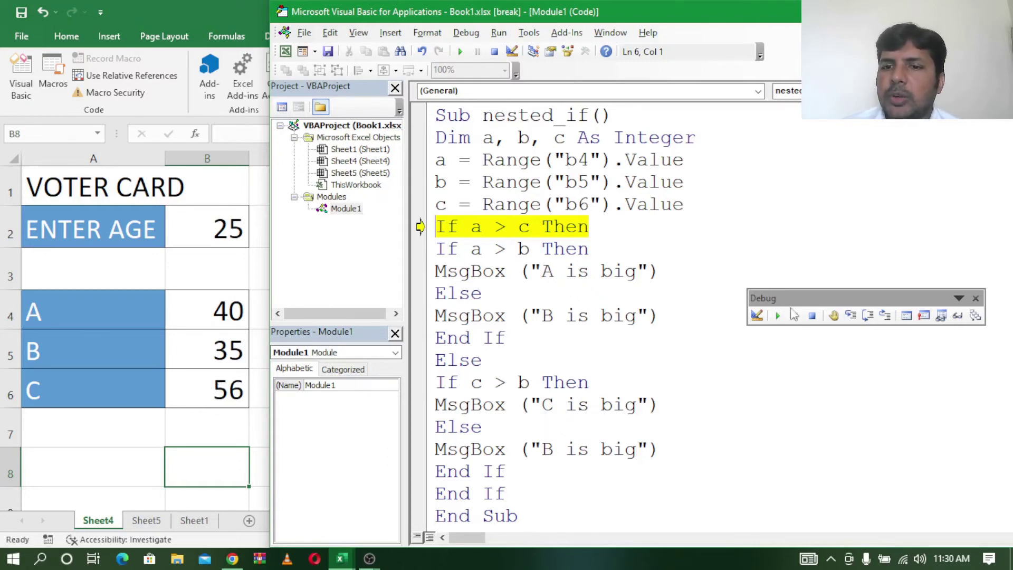
drag(436, 249, 507, 340)
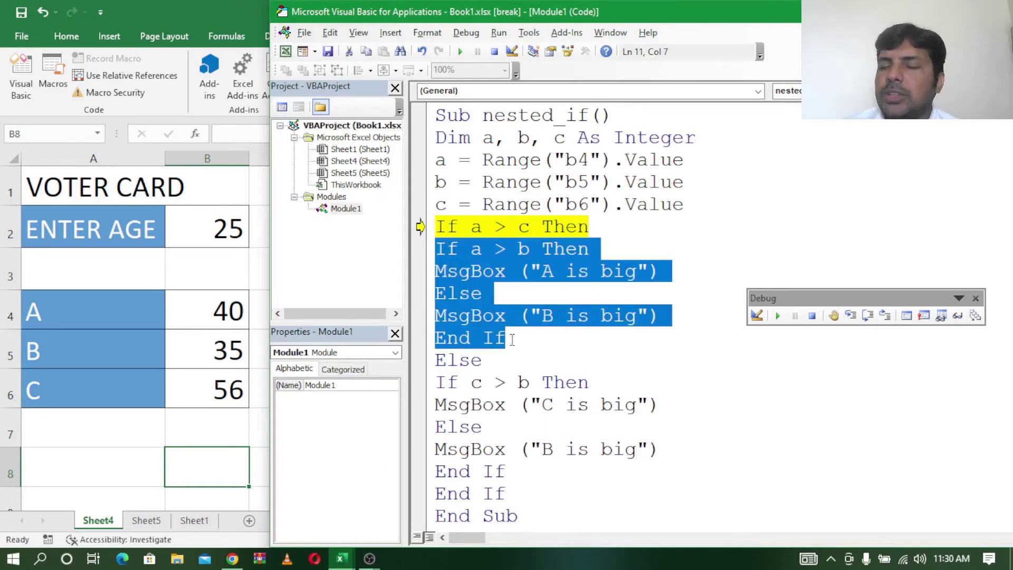
click(441, 251)
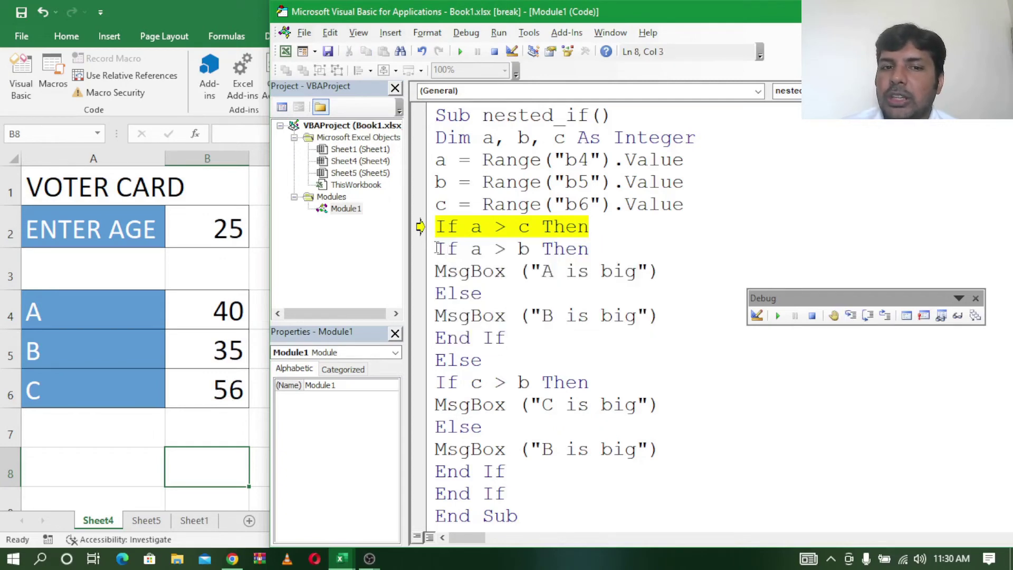
drag(436, 249, 518, 335)
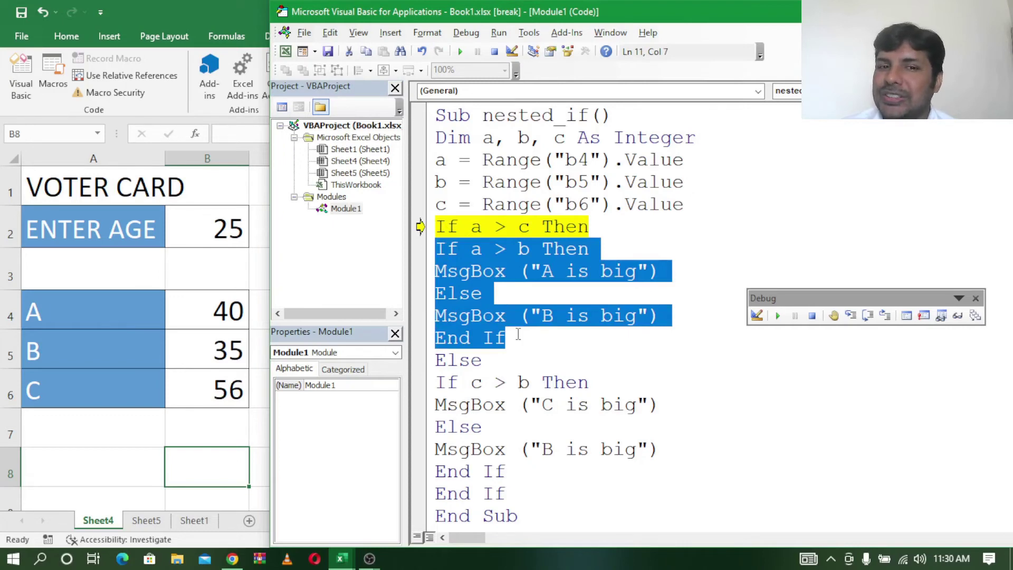
click(756, 390)
Step: Step through the false a > c test and the C-versus-B test to show 'C is big', then close it
click(851, 315)
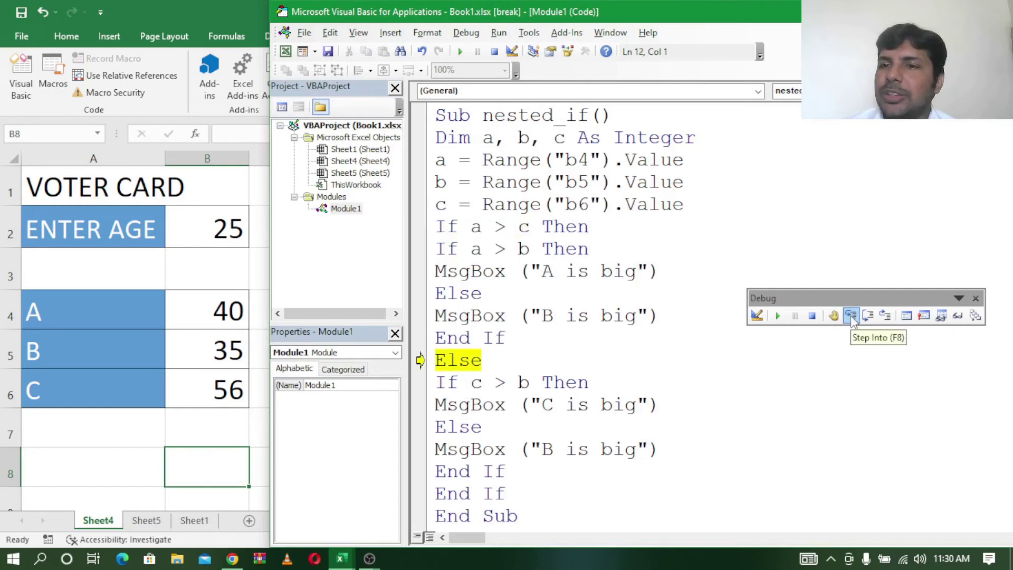
click(851, 316)
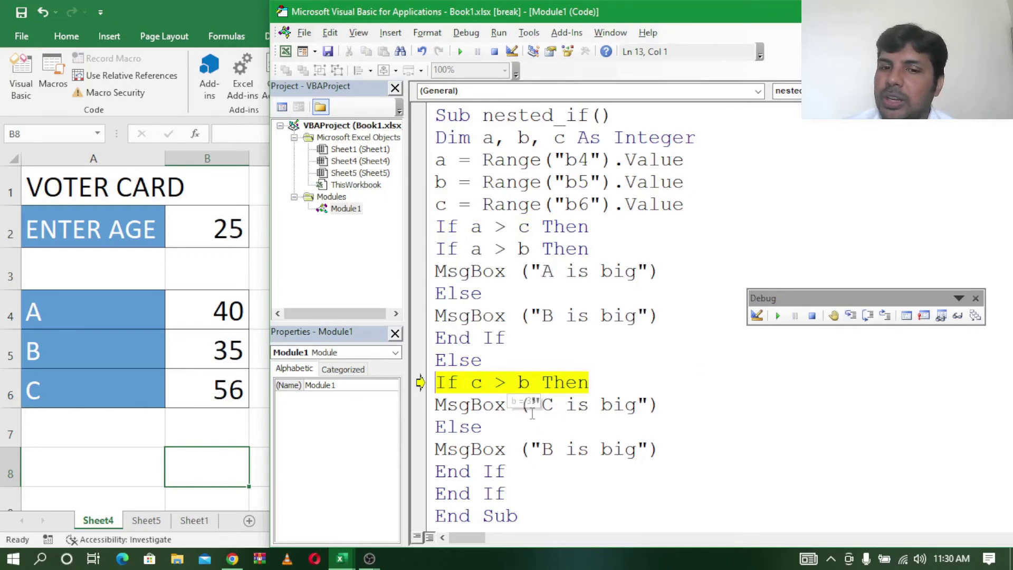
click(852, 315)
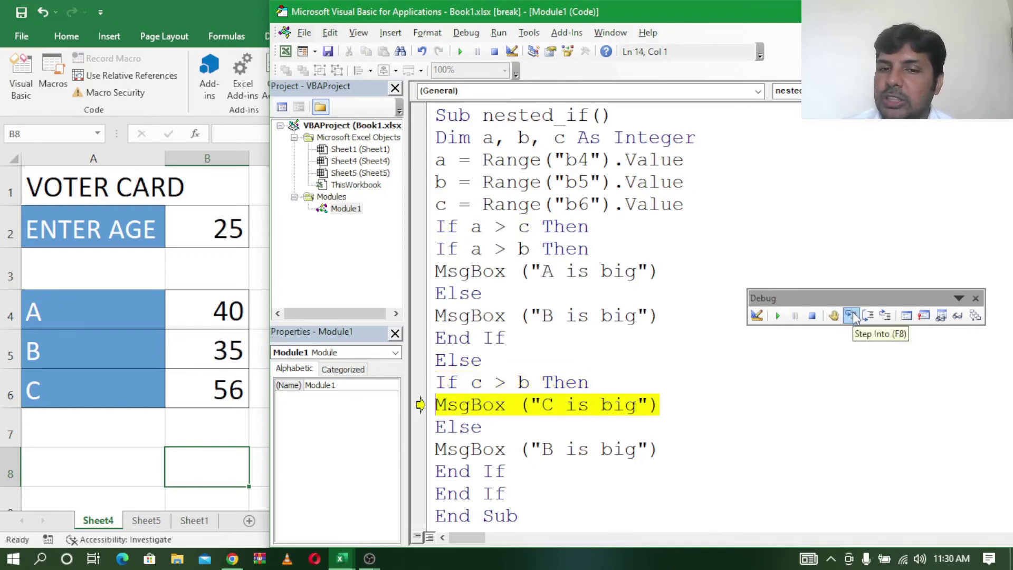
click(852, 316)
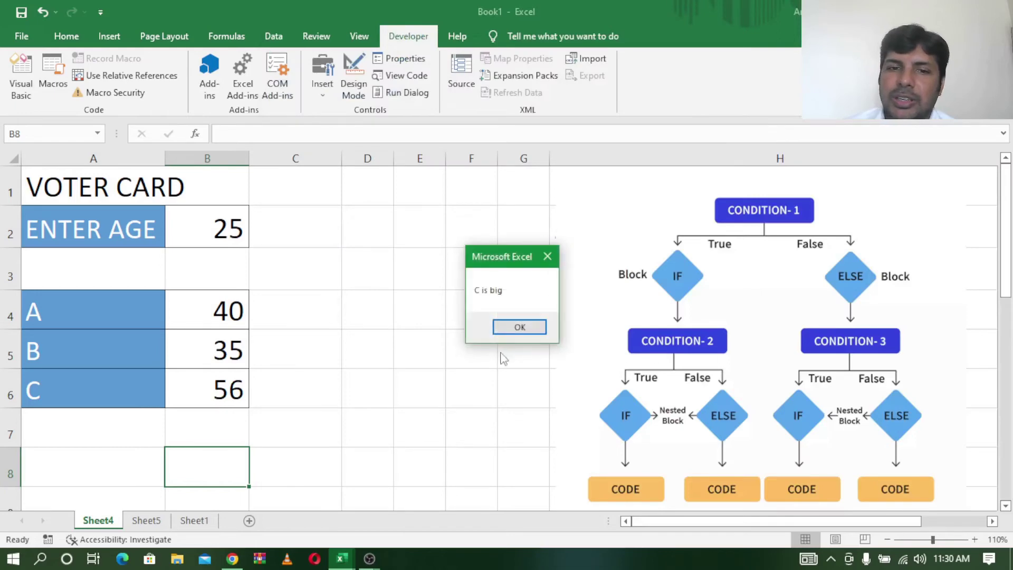
click(520, 327)
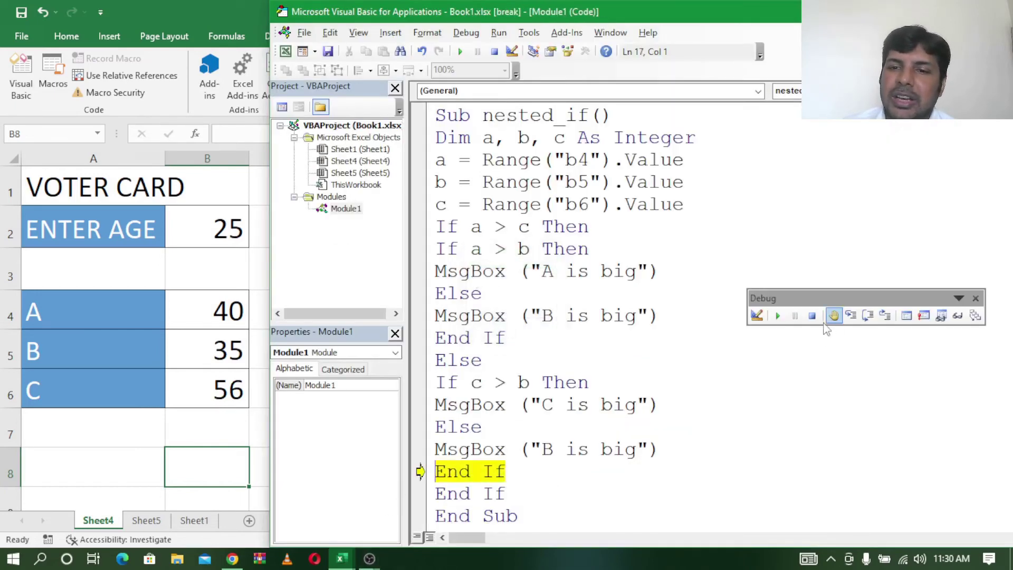
Step: Step through the remaining lines to finish the macro run, then select cell B5
click(851, 316)
click(850, 315)
click(851, 315)
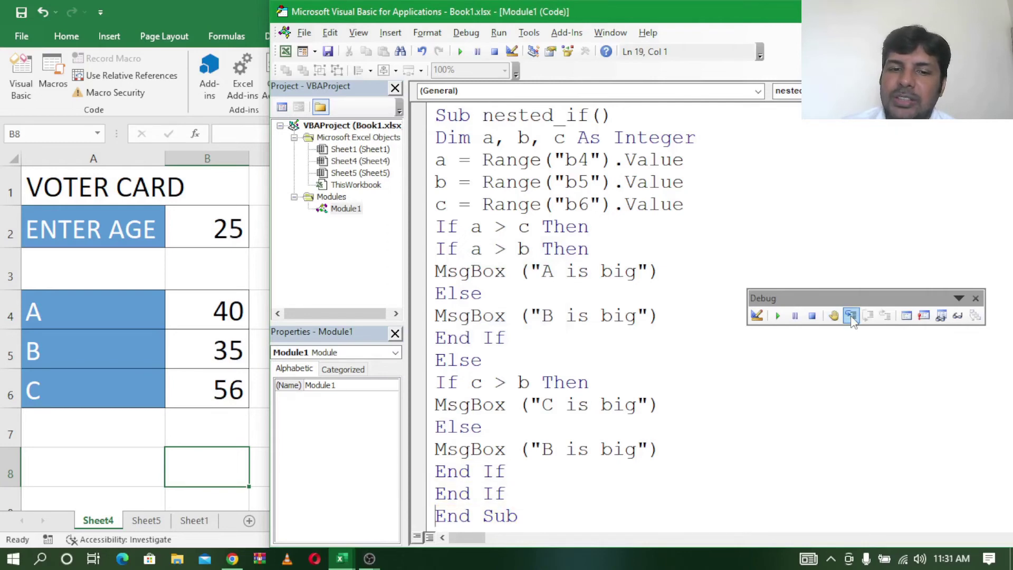
click(220, 348)
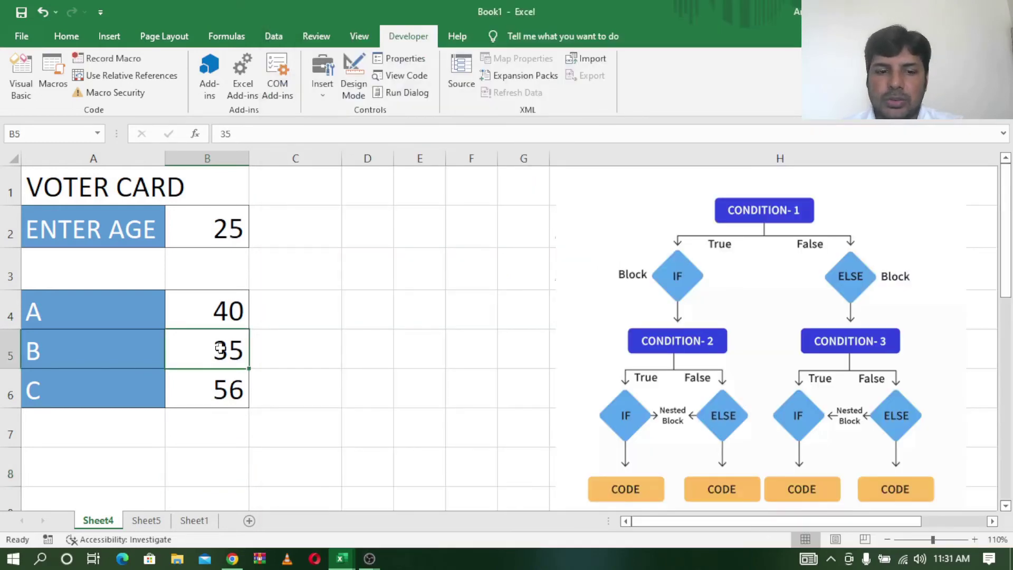
Step: Enter 68 as B in B5 and step through the value assignments to the a > c test
text(68)
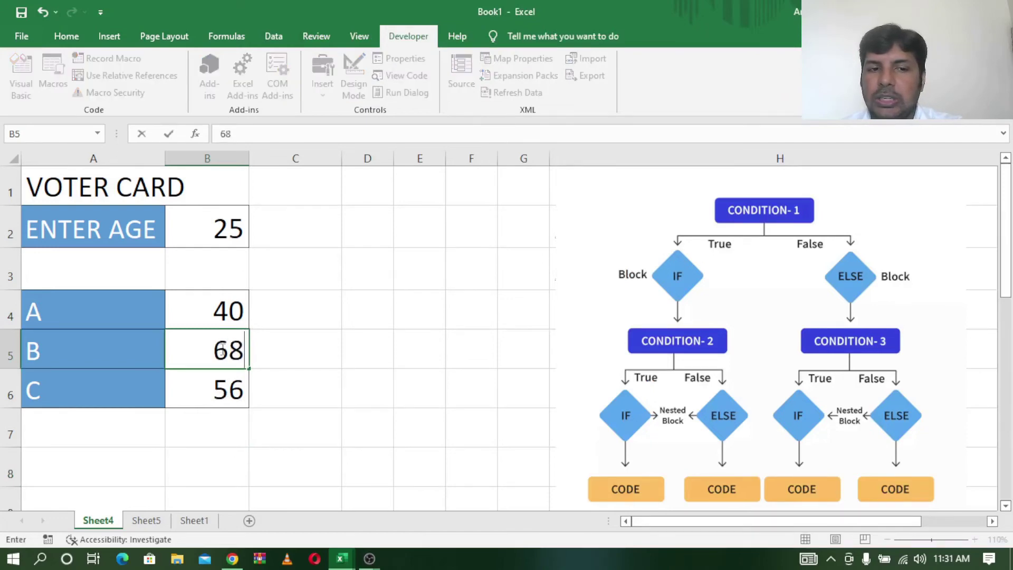
click(376, 359)
mouse_move(340, 559)
click(422, 486)
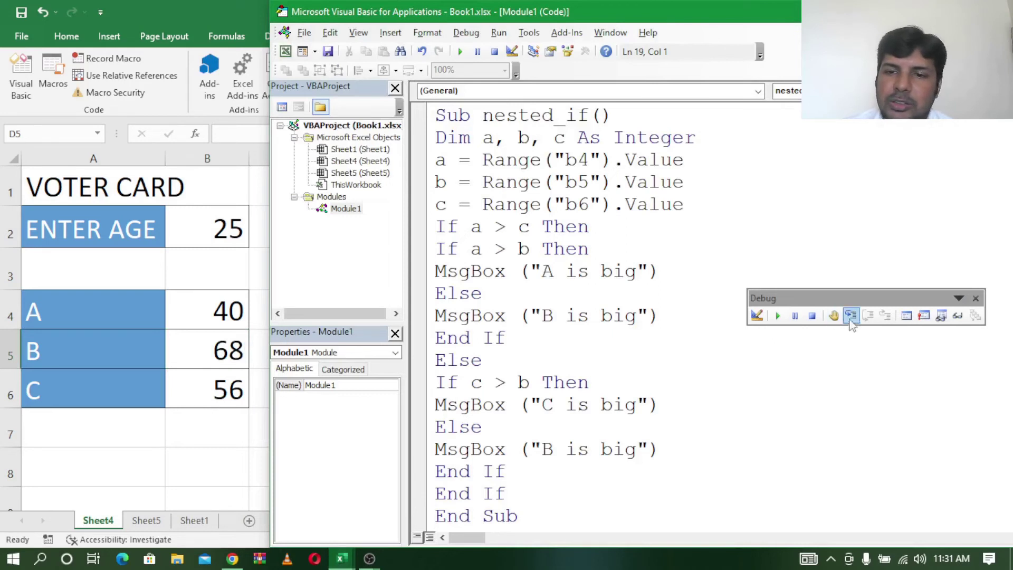
click(851, 315)
click(851, 316)
click(851, 315)
click(851, 316)
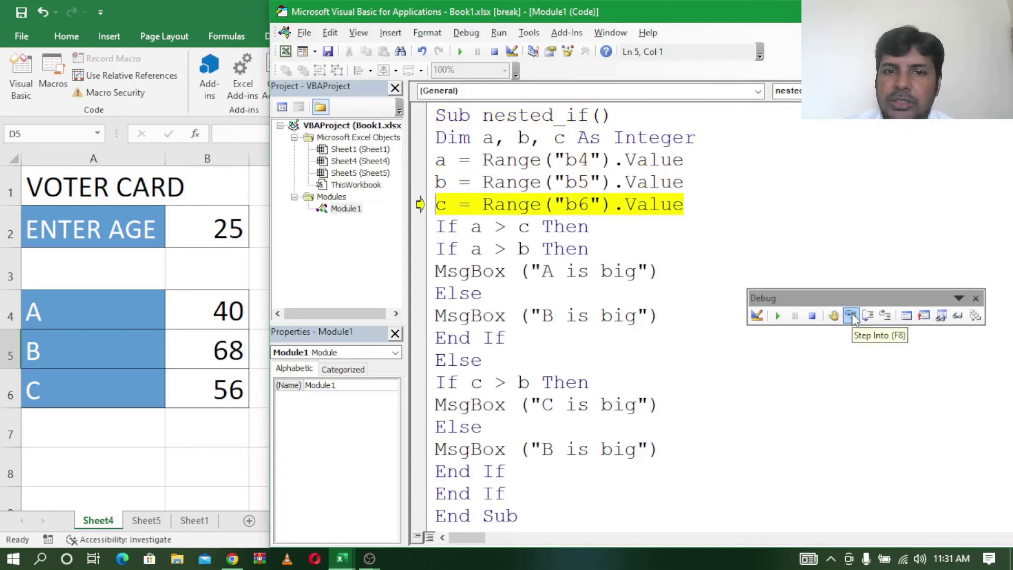
click(852, 315)
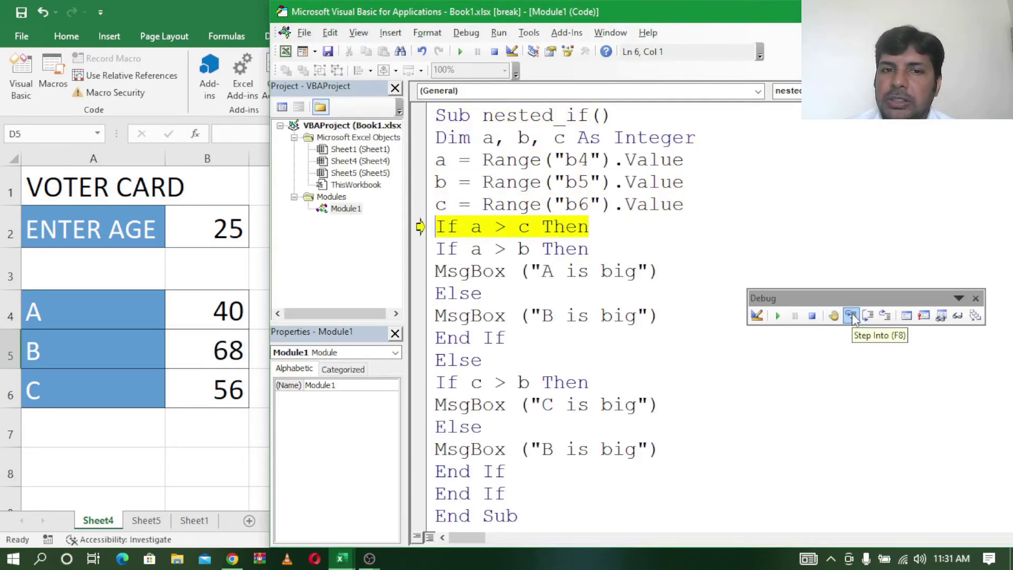
Step: Step into the inner c > b check and highlight the Else branch and its message lines
click(851, 316)
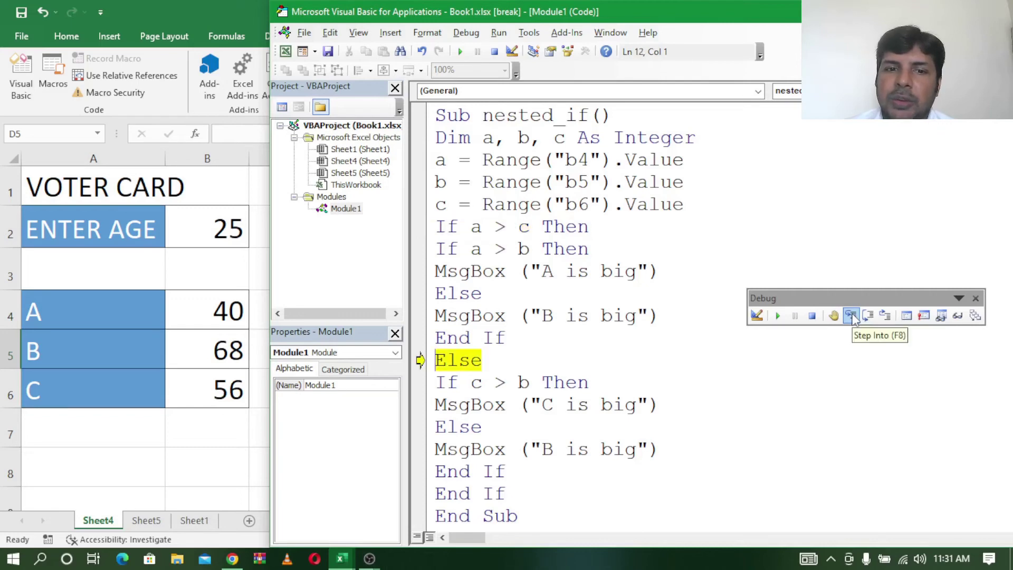
click(851, 316)
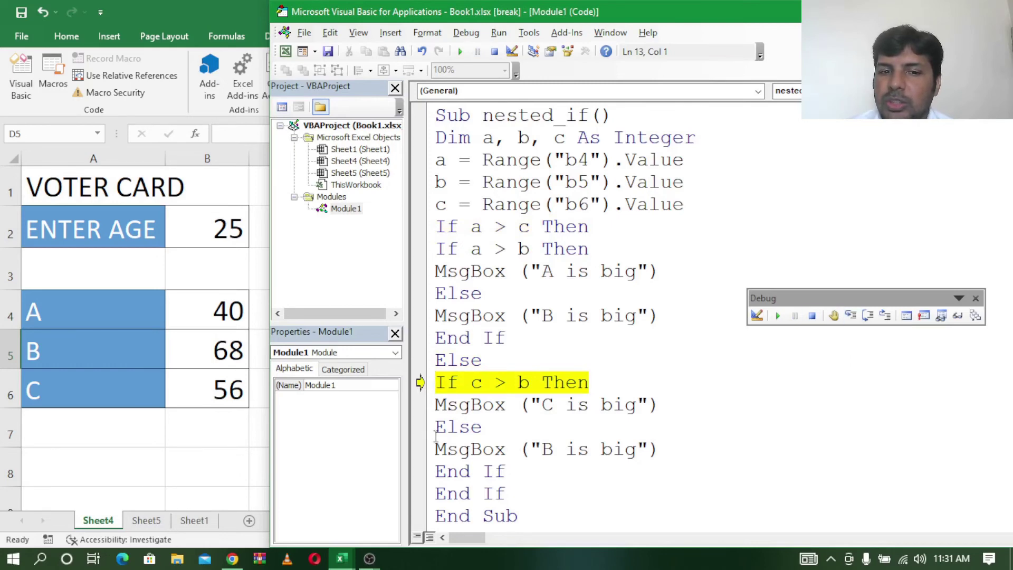
drag(435, 427, 532, 476)
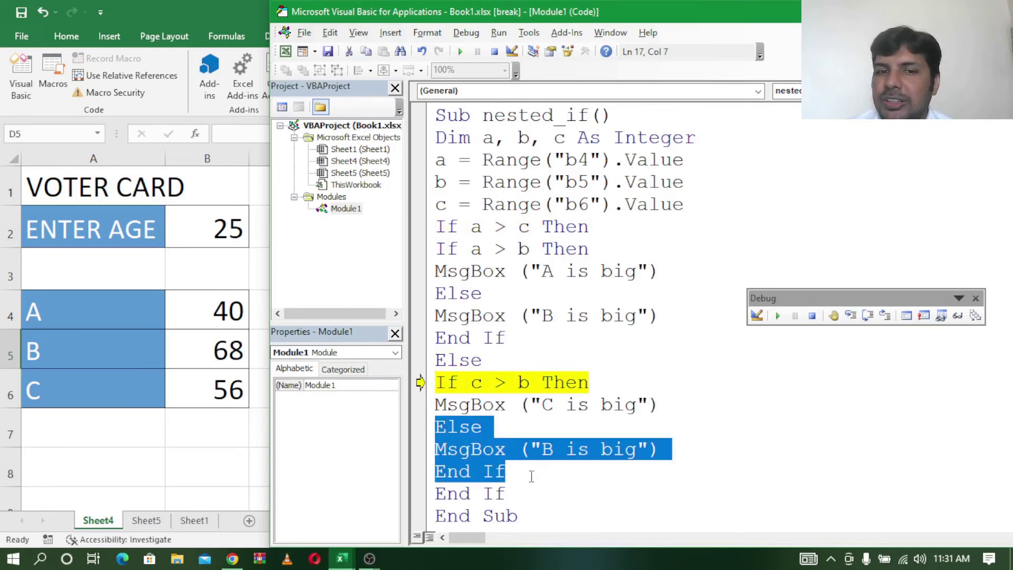
click(437, 405)
shift+click(659, 404)
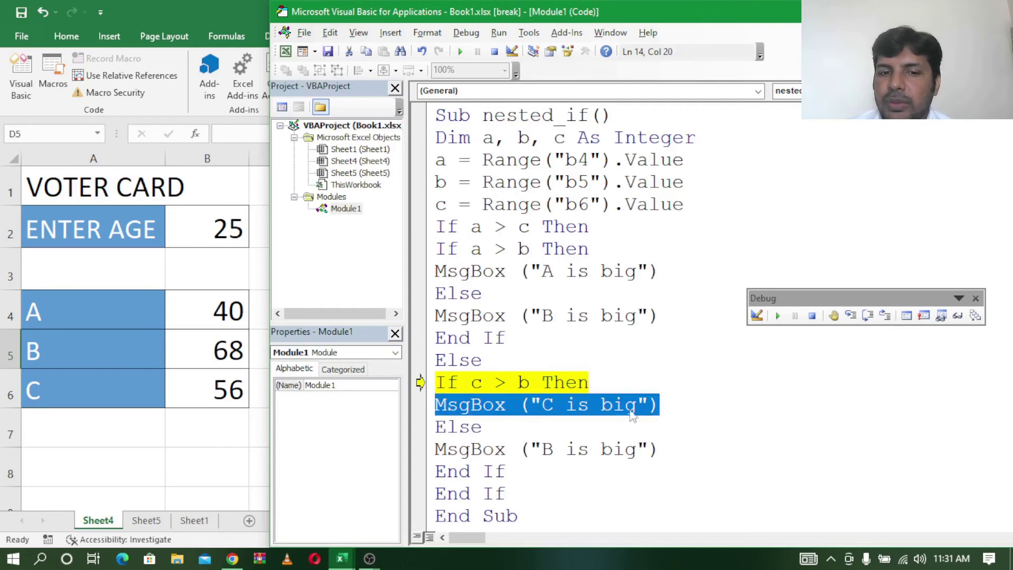
drag(435, 449, 670, 457)
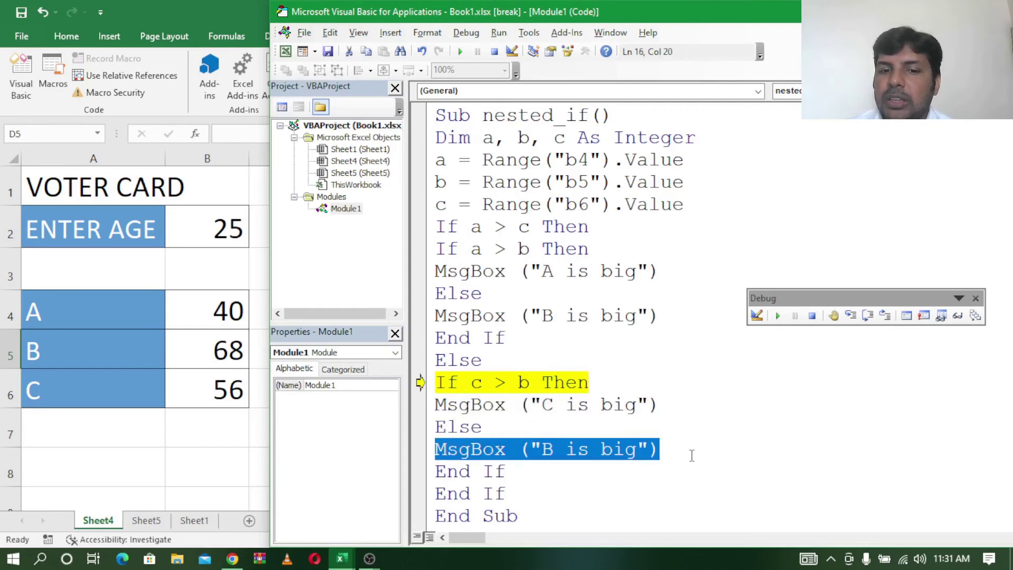
click(690, 455)
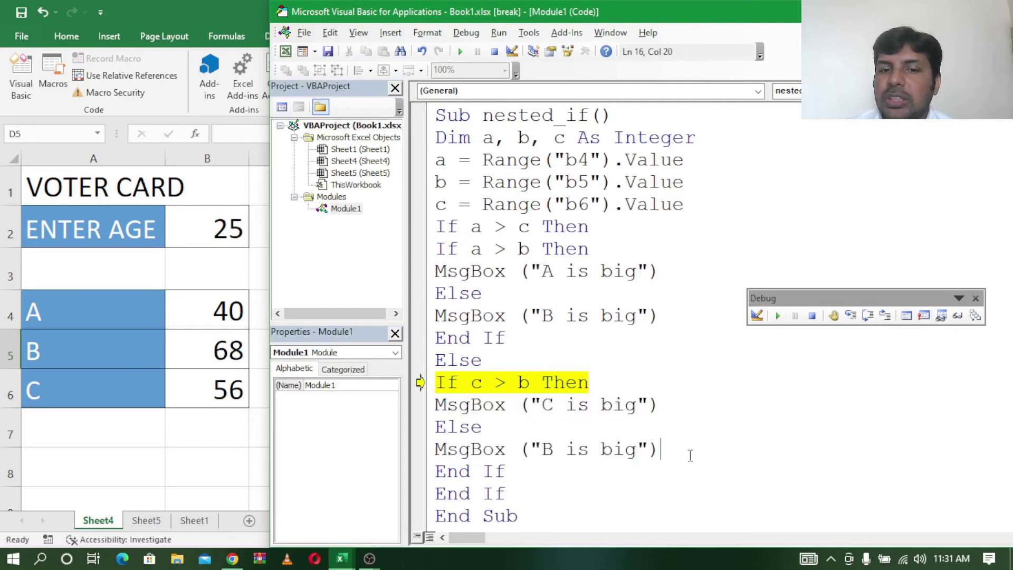
Step: Step past the false c > b check to show 'B is big', dismiss it, and reach End If
click(857, 319)
click(856, 318)
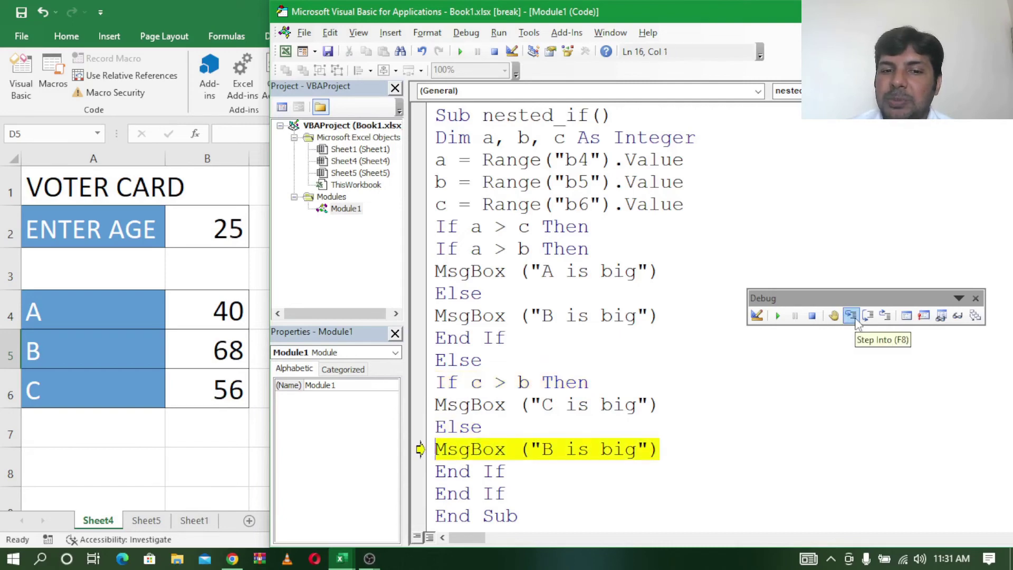
click(857, 319)
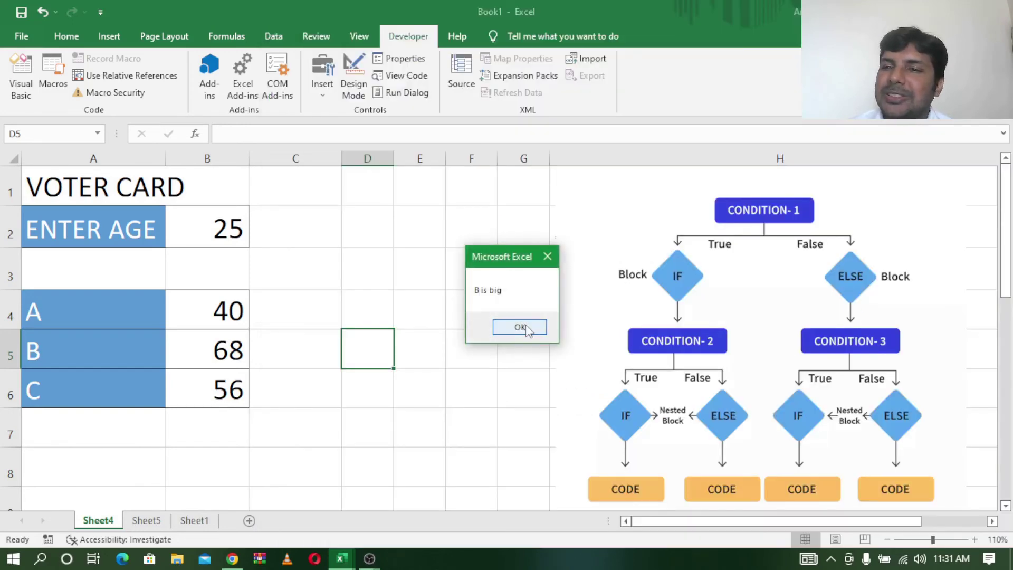
click(520, 327)
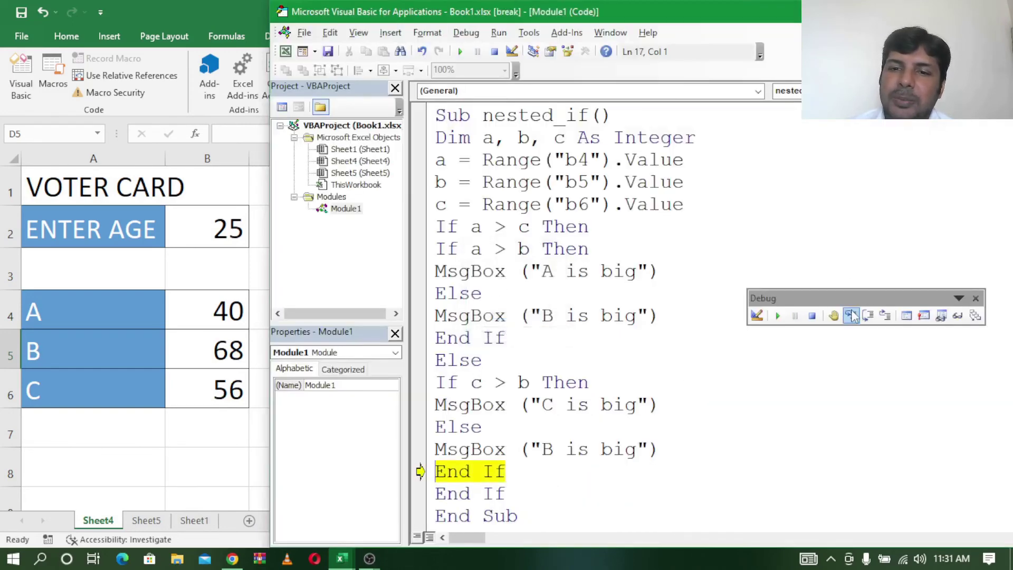
click(853, 317)
Step: Change A to 58 in B4 and finish the current macro run
click(220, 315)
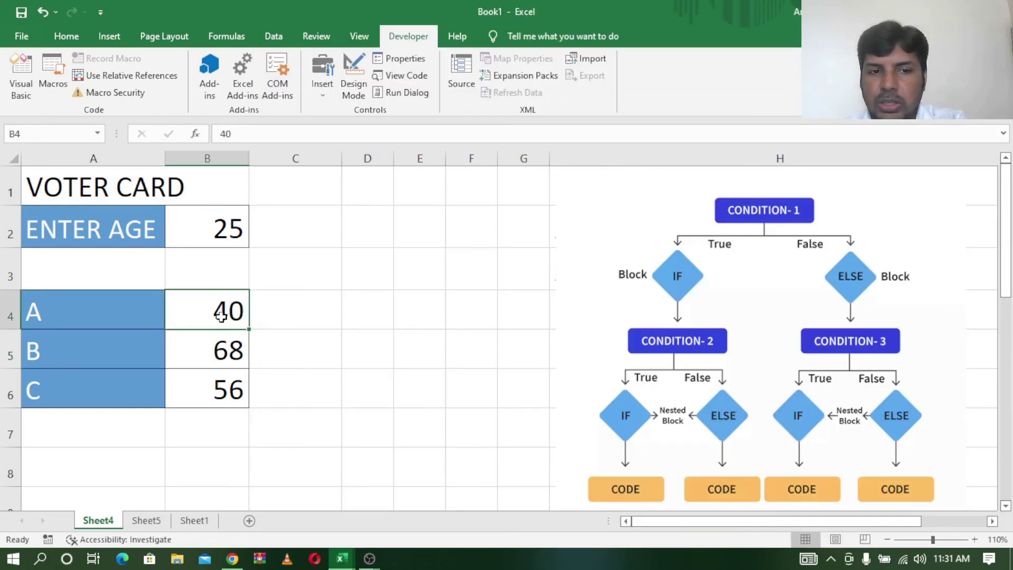
text(58)
click(373, 346)
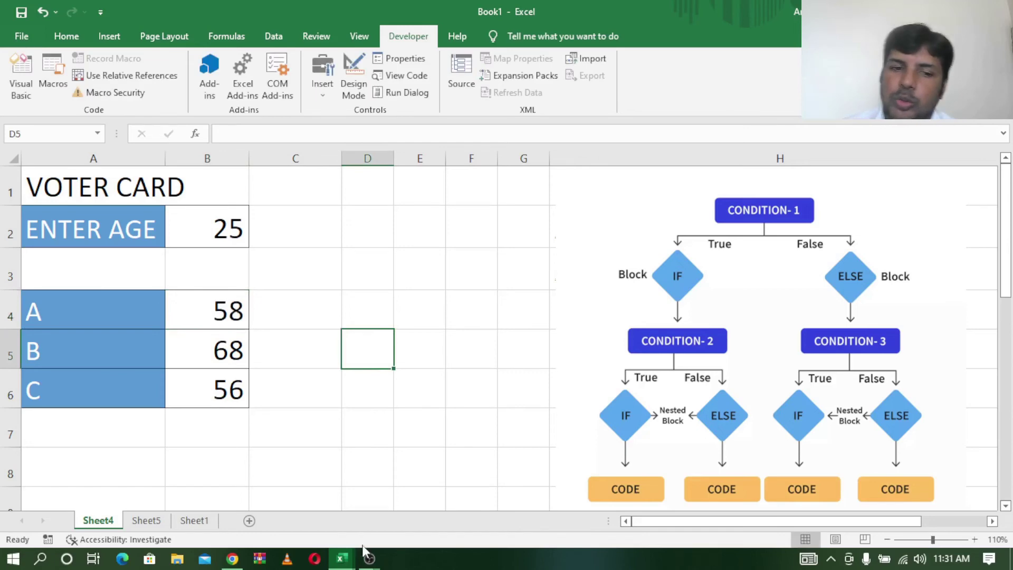
mouse_move(341, 558)
click(412, 480)
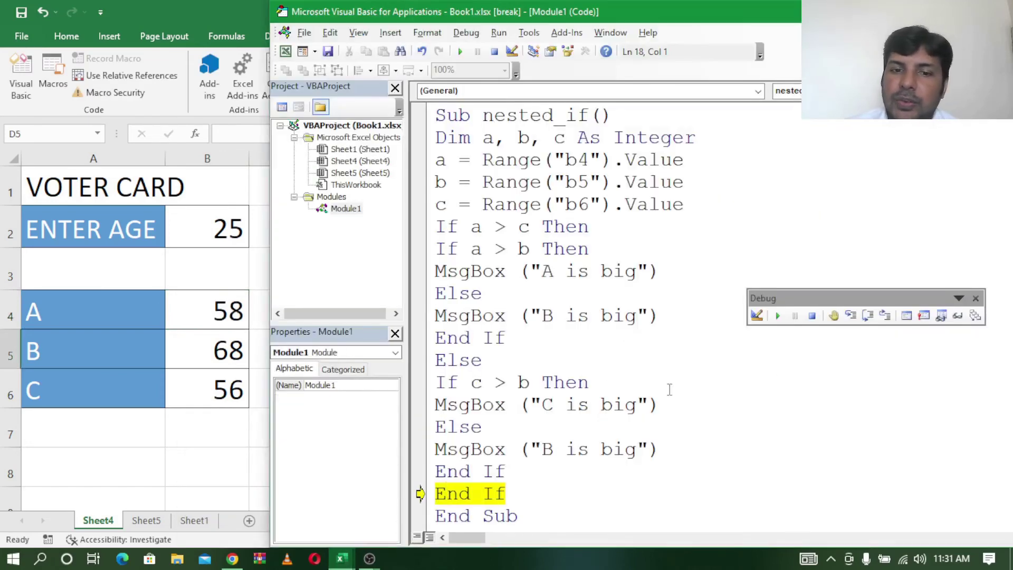
click(850, 315)
click(852, 316)
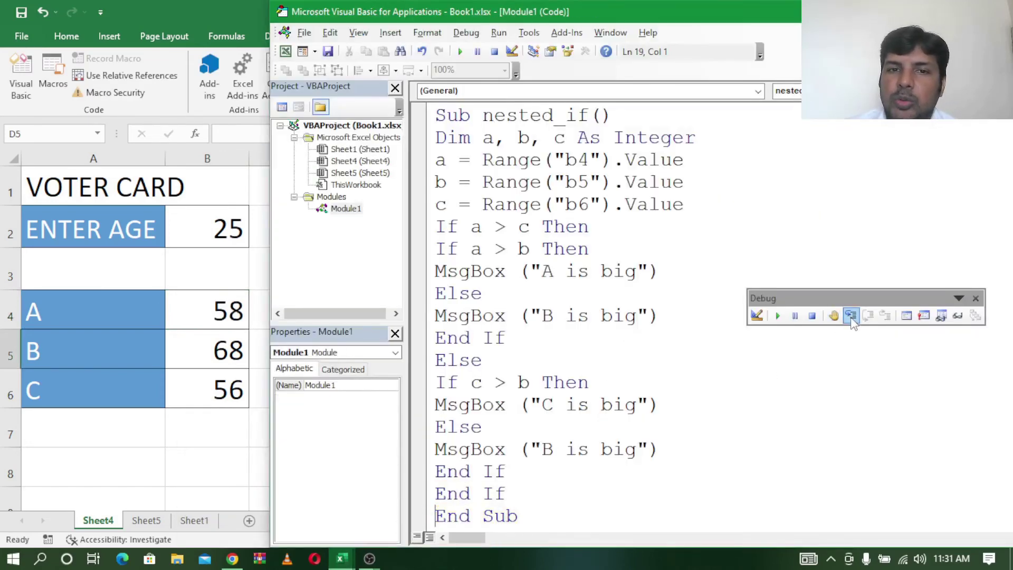
Step: Start a new step-through, advance quickly through the lines, then reset the macro
click(851, 316)
double_click(851, 316)
double_click(851, 316)
double_click(851, 315)
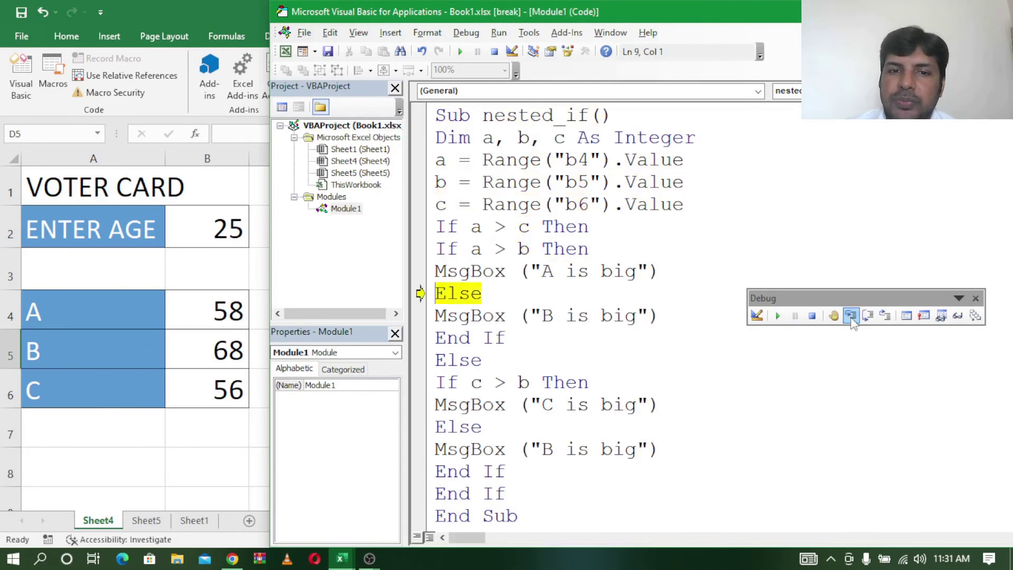
click(812, 315)
click(447, 115)
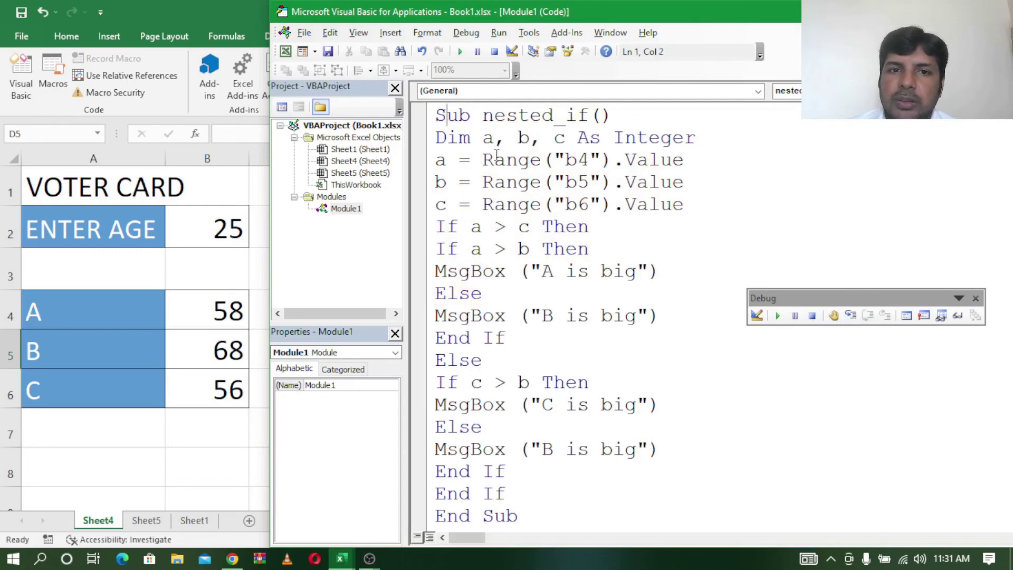
Step: Step from the top through the value assignments and a > c test into the inner a > b check
click(850, 316)
click(851, 315)
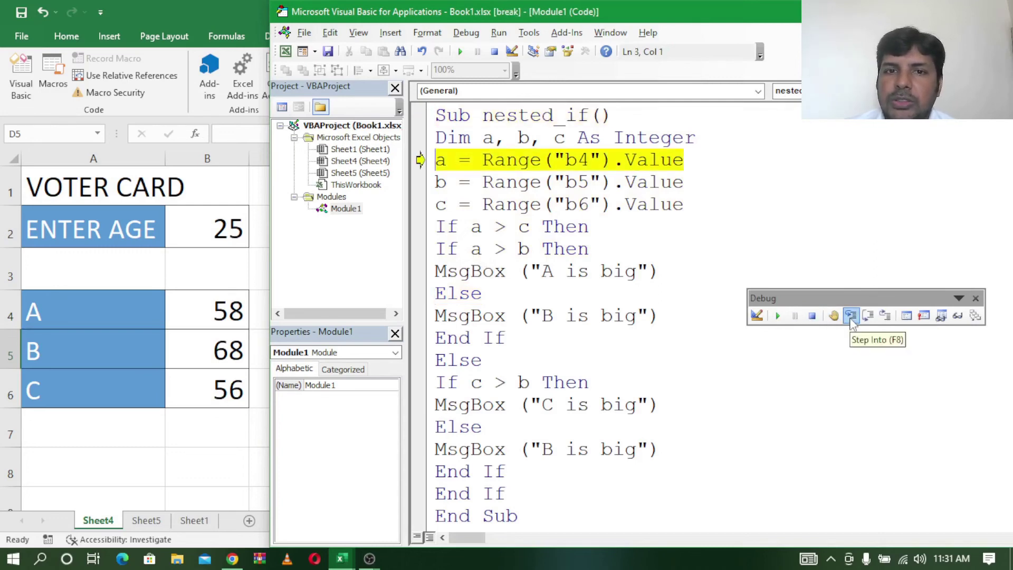
click(851, 316)
click(851, 317)
click(850, 315)
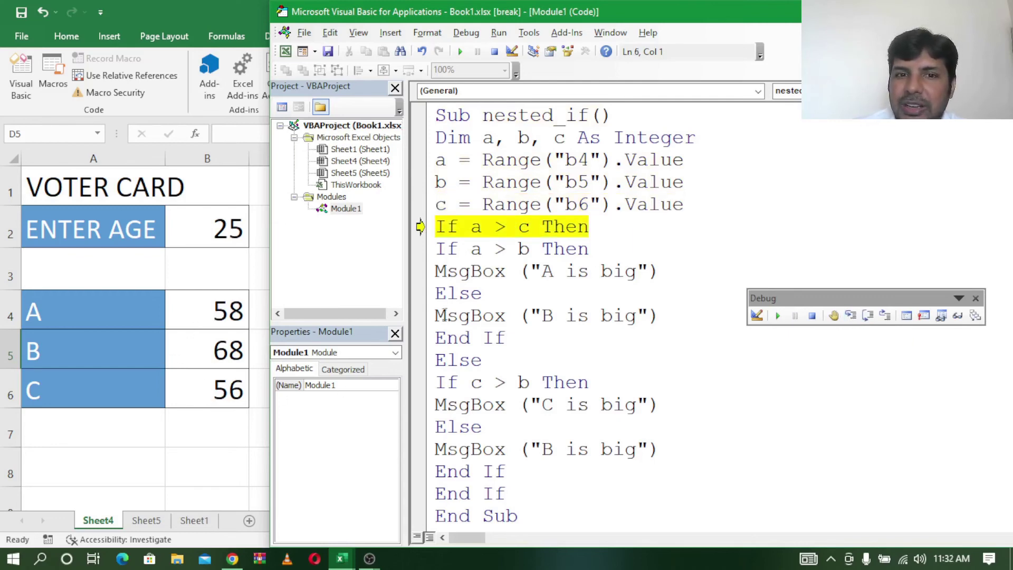
click(851, 315)
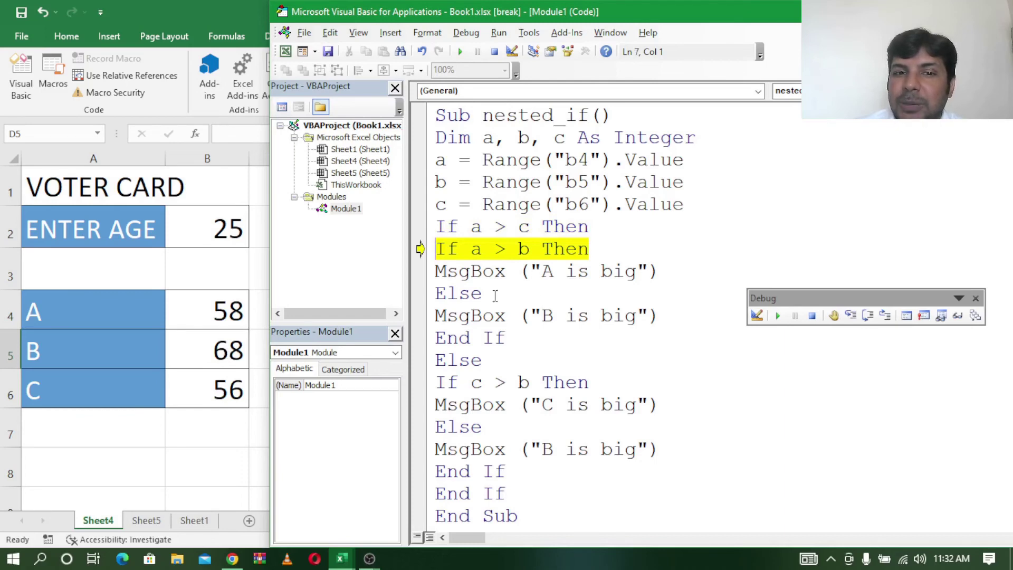
Step: Step past the false a > b check to show 'B is big', dismiss it, and reset the run
click(850, 315)
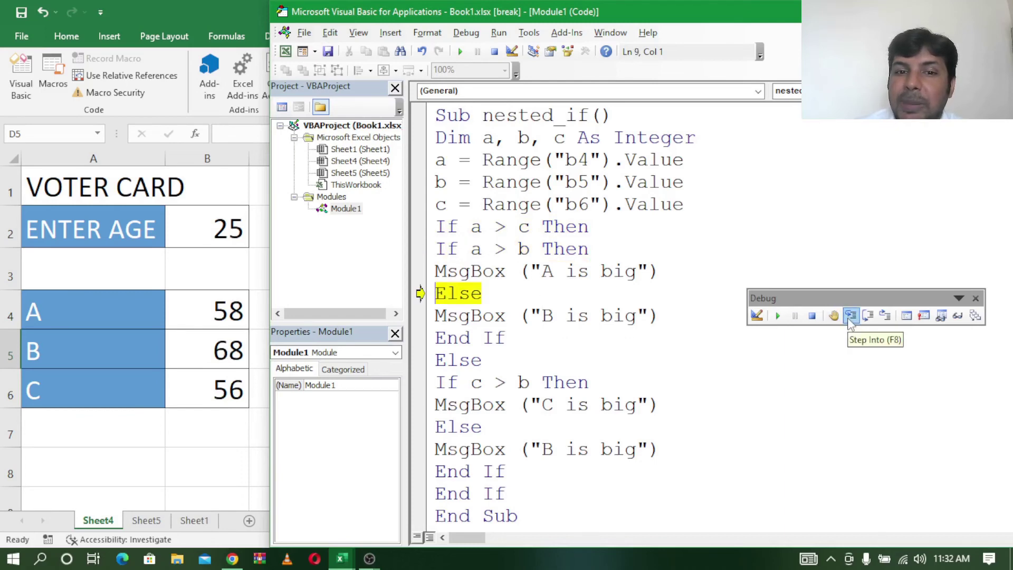
click(850, 315)
click(851, 315)
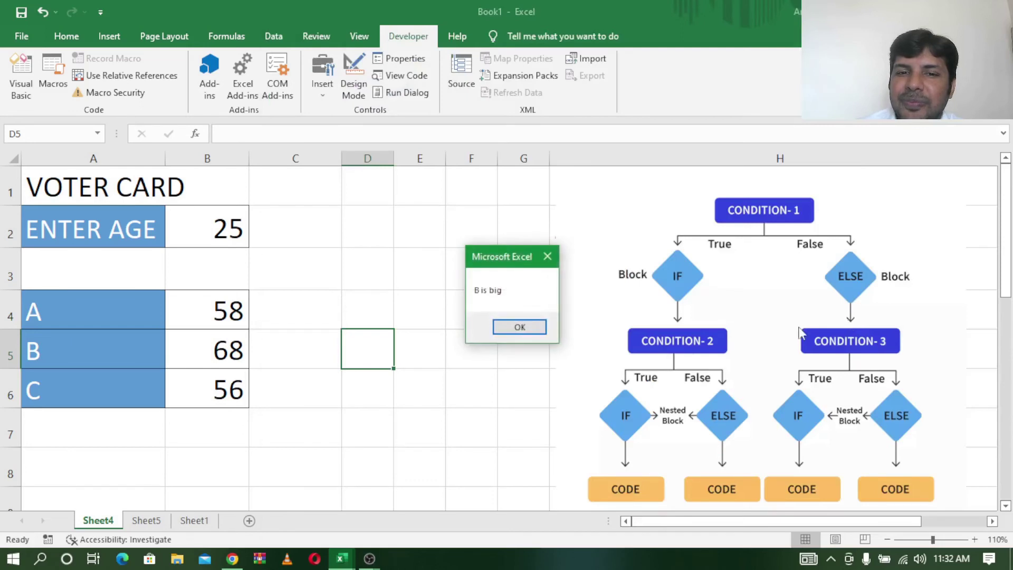
click(523, 336)
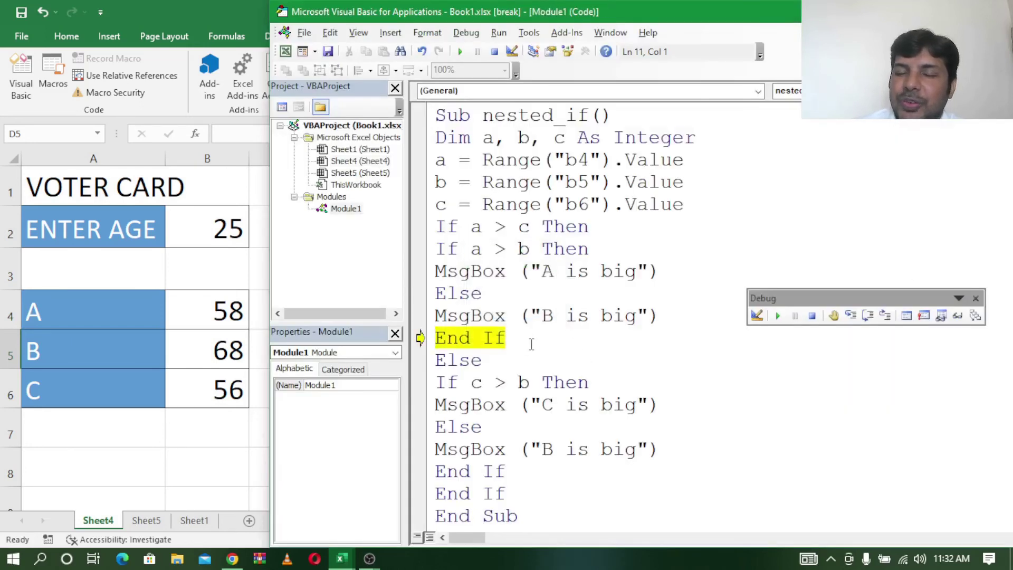
click(812, 315)
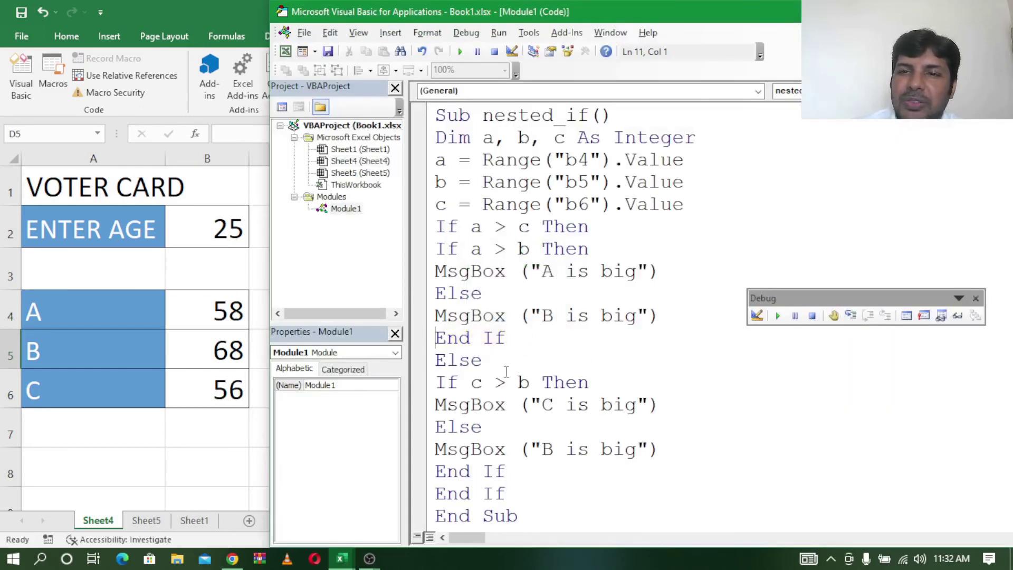
click(199, 326)
Step: Enter 70 as A's value in cell B4 and return to the macro code
click(213, 309)
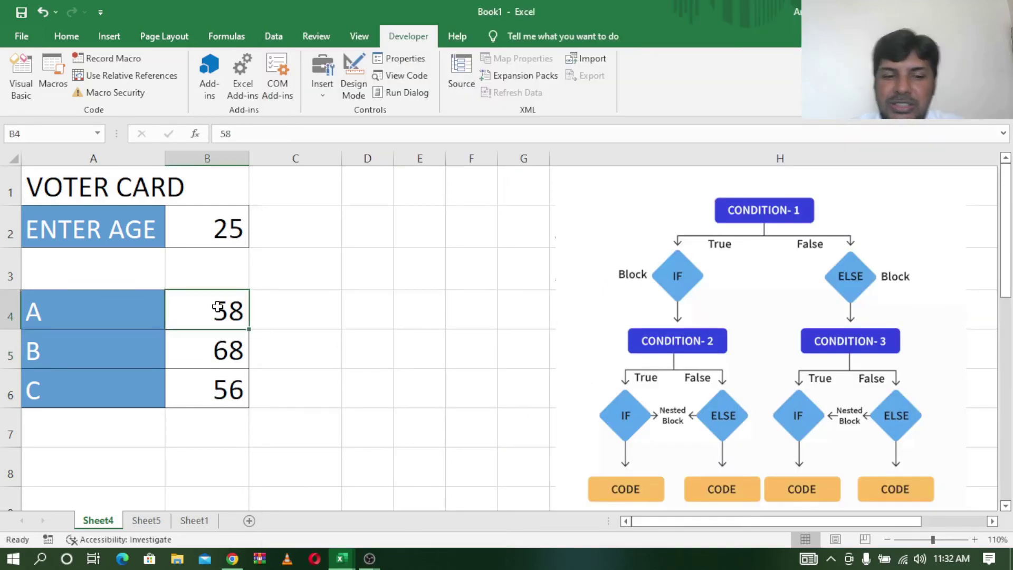
text(70)
click(383, 304)
mouse_move(341, 559)
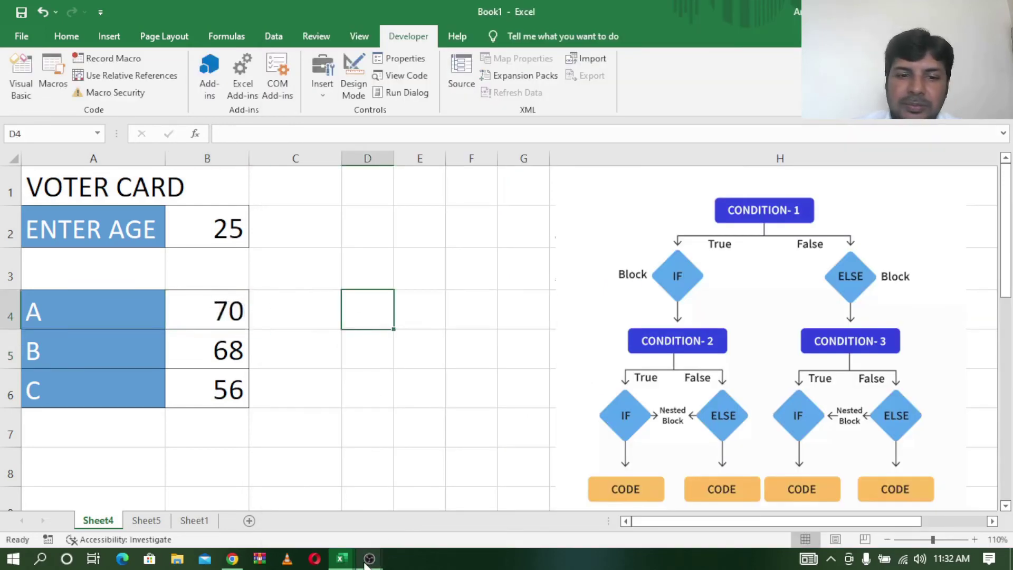
click(427, 519)
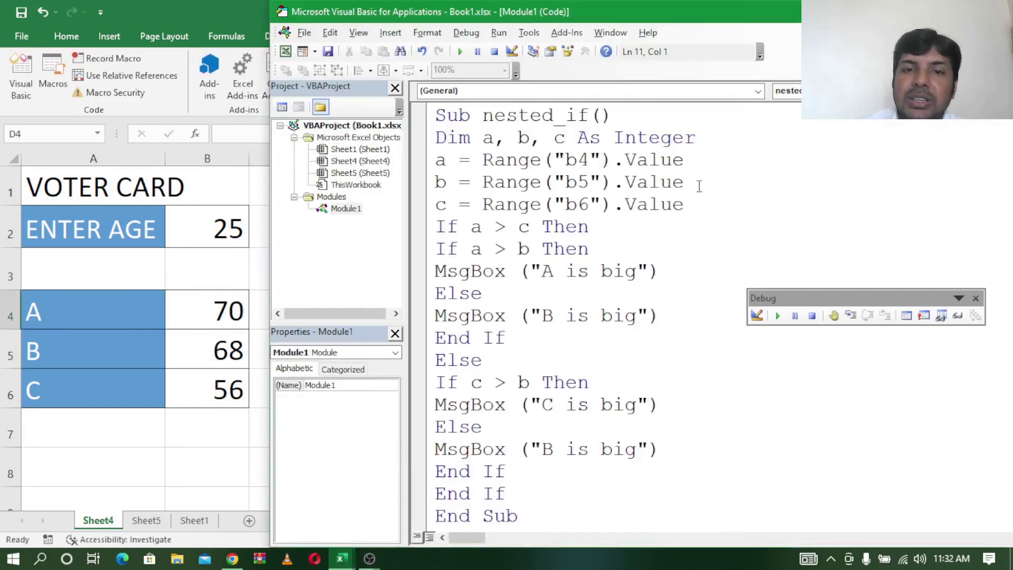
Step: Step through the assignments and the a > c and a > b tests to display 'A is big'
click(850, 315)
click(851, 315)
click(851, 315)
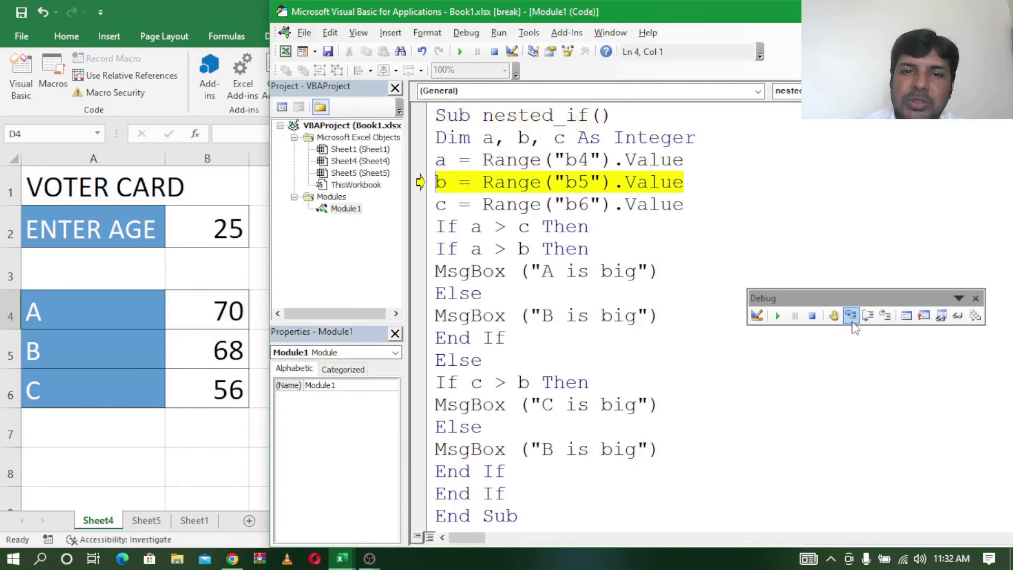
click(851, 318)
click(851, 318)
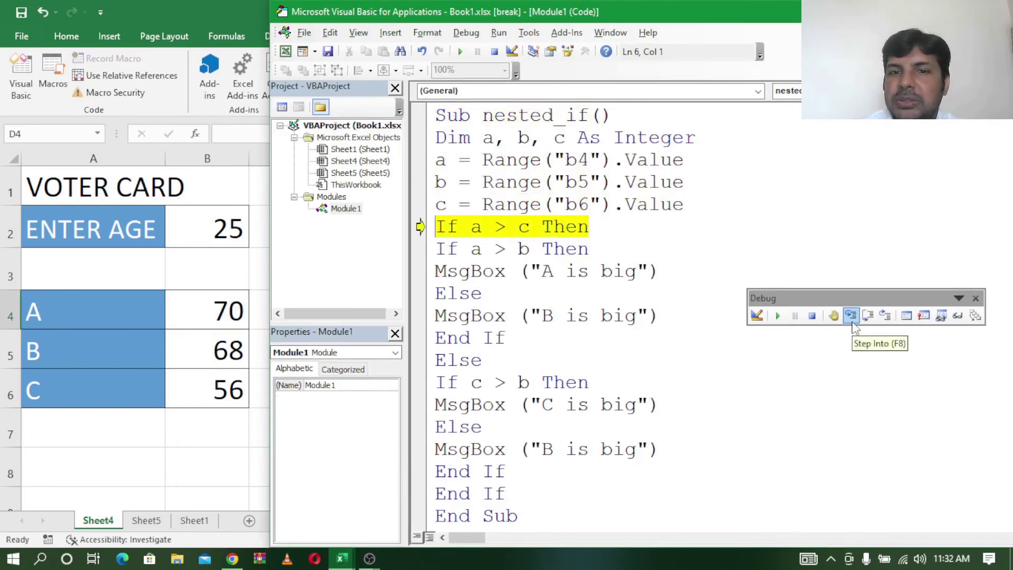
click(853, 322)
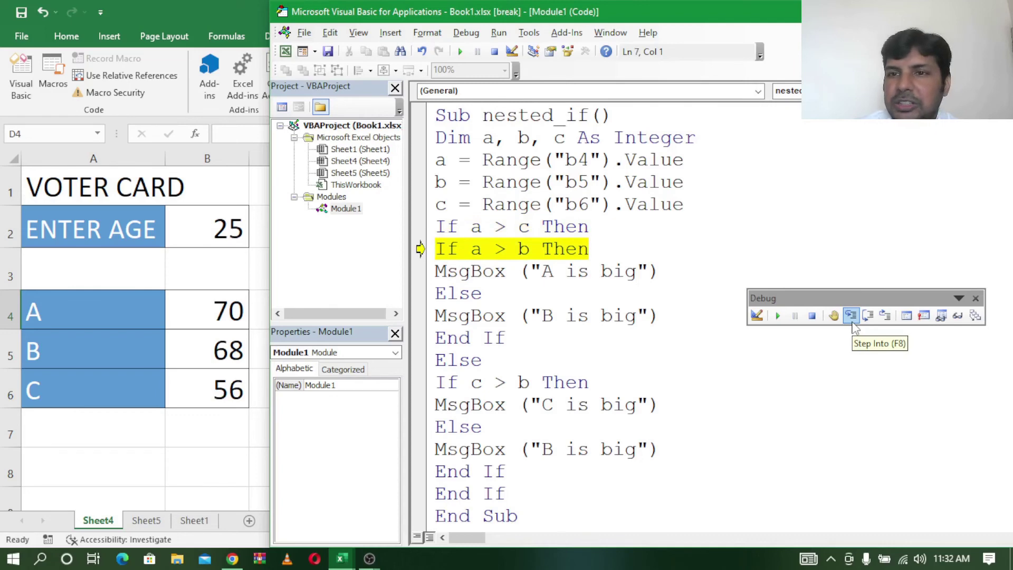
click(851, 315)
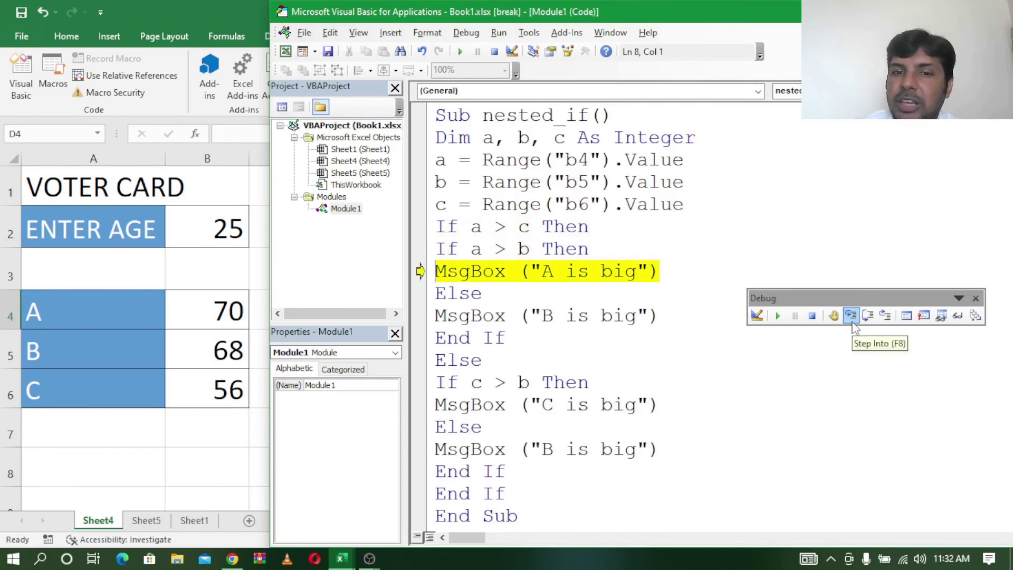
click(852, 317)
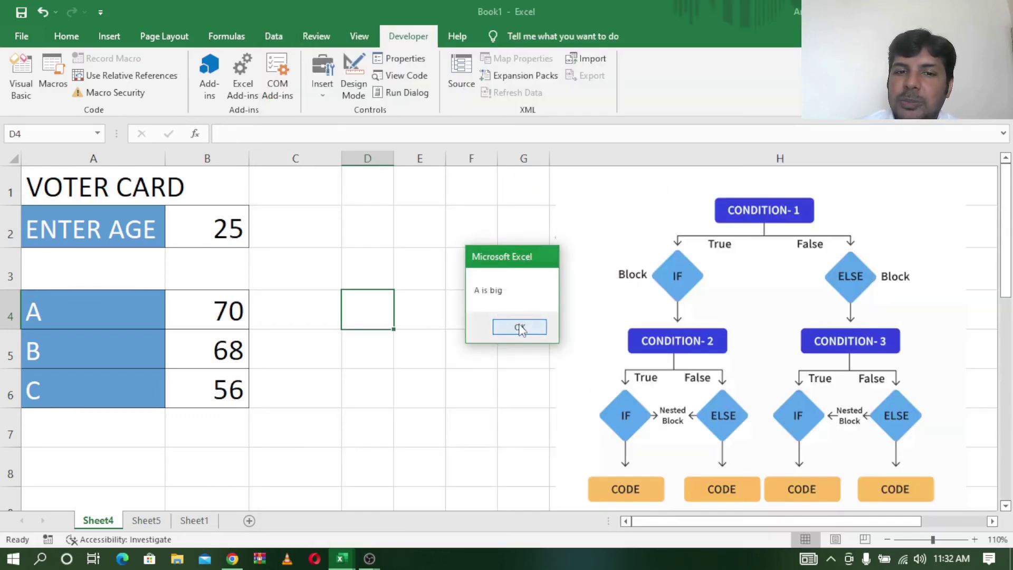
Step: Dismiss the 'A is big' message and step past End If to End Sub to finish
click(520, 327)
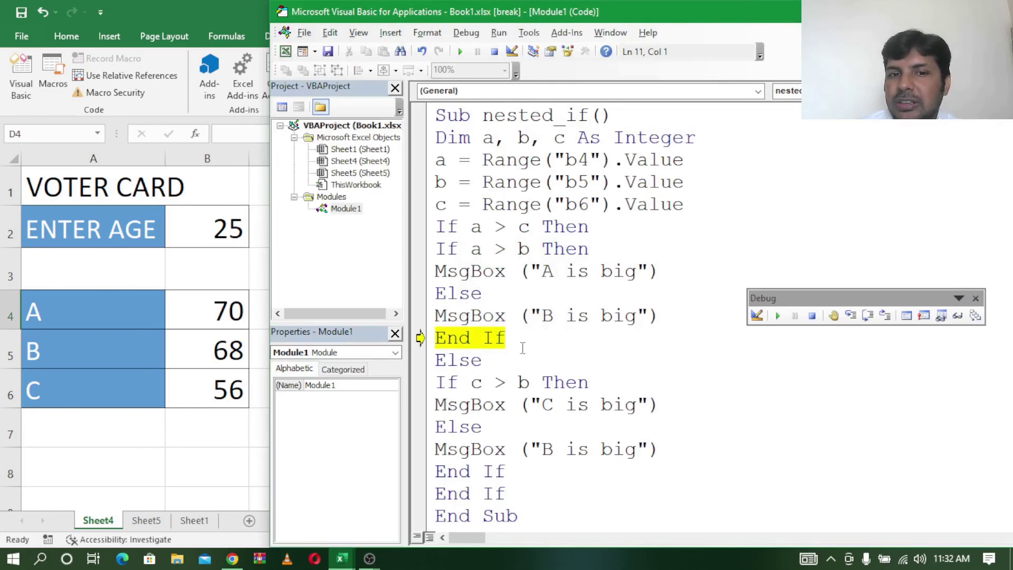
click(851, 315)
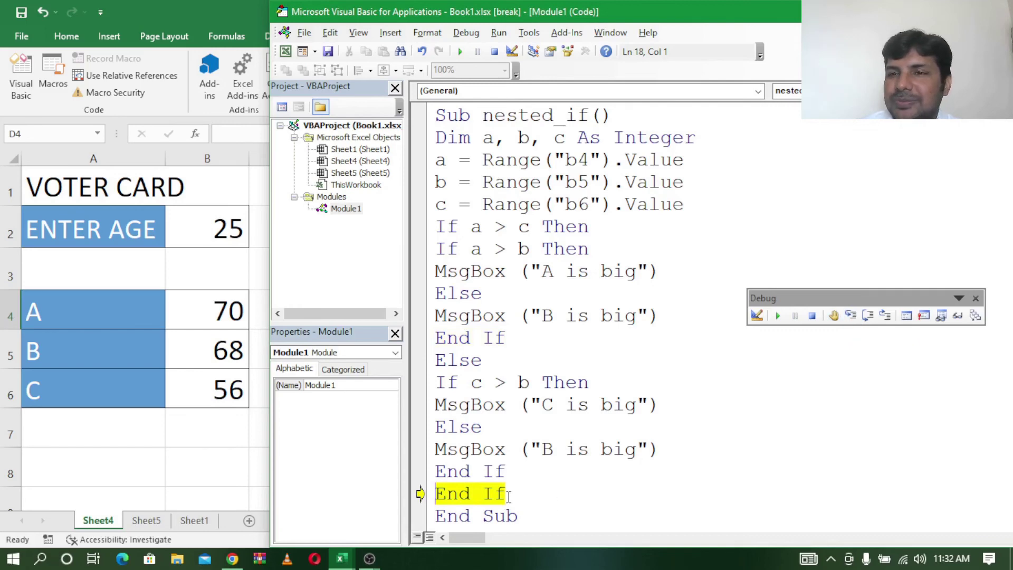
click(851, 315)
click(851, 315)
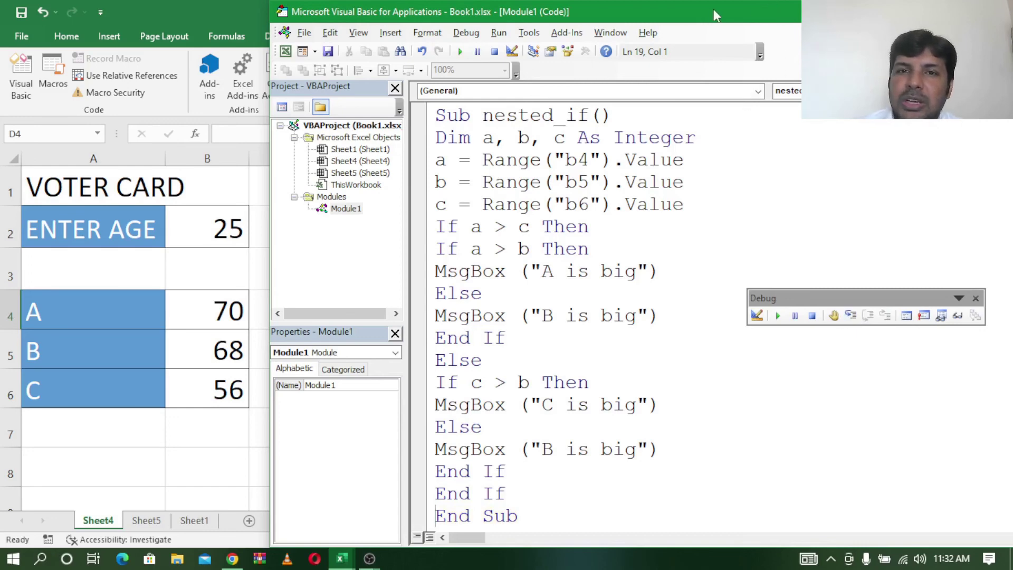
Step: Move the code editor out of the way and maximize the Excel window to full screen
drag(708, 8, 1012, 138)
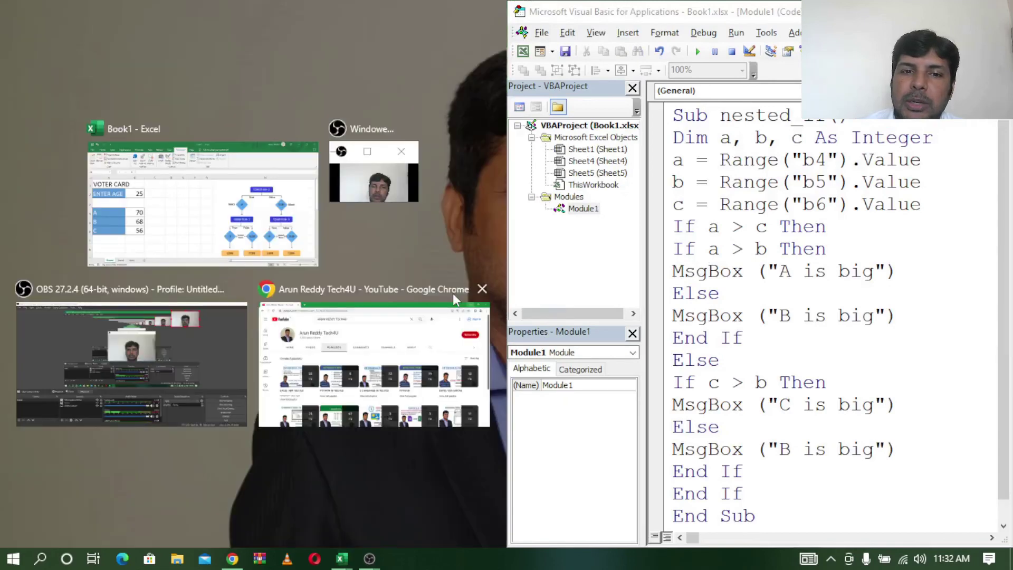
click(198, 226)
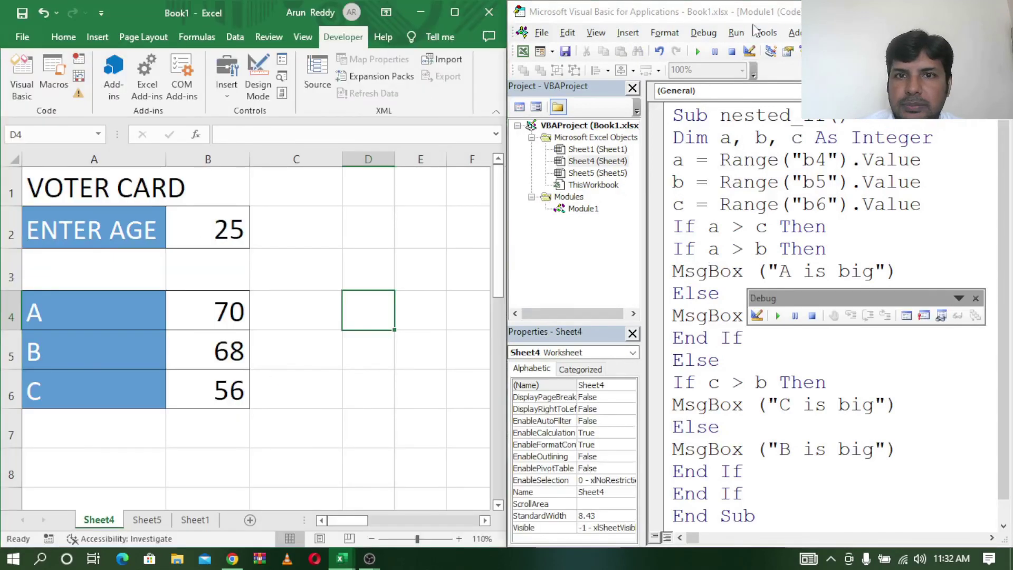
drag(754, 17, 751, 89)
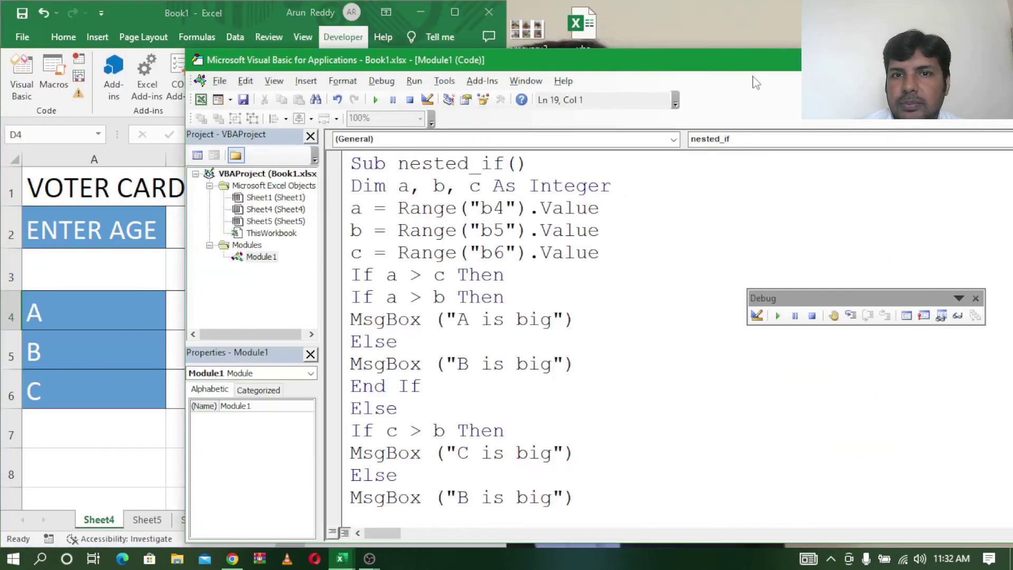
double_click(756, 60)
click(952, 9)
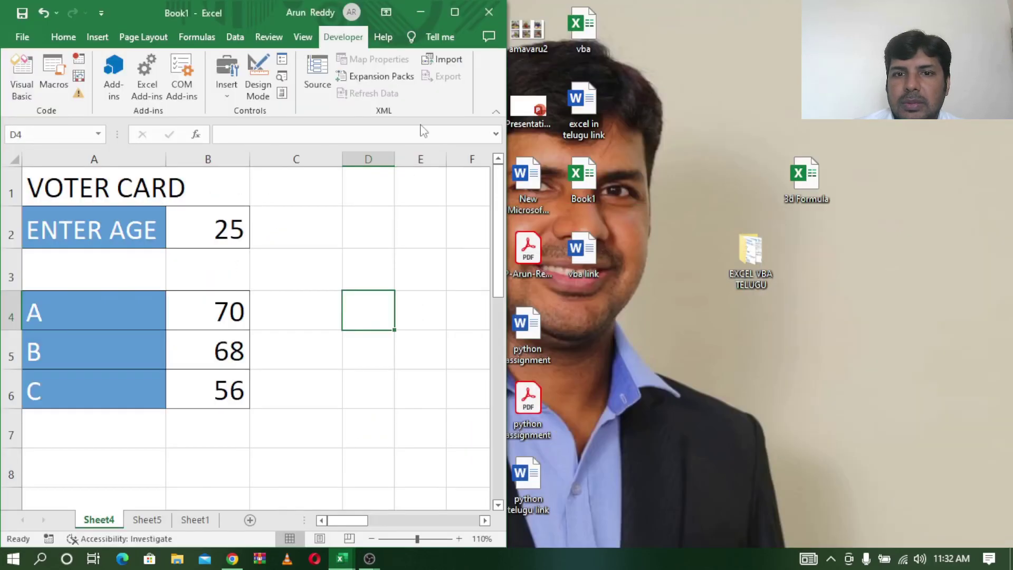
click(456, 11)
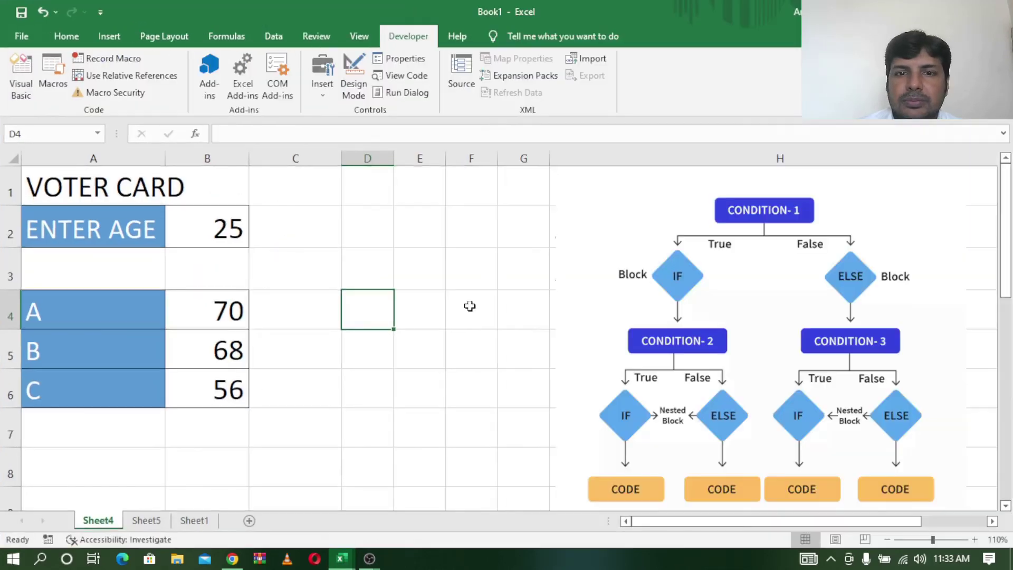
Step: Drag the flowchart picture left over columns A–D and place the code editor beside it
click(723, 283)
drag(760, 283, 224, 283)
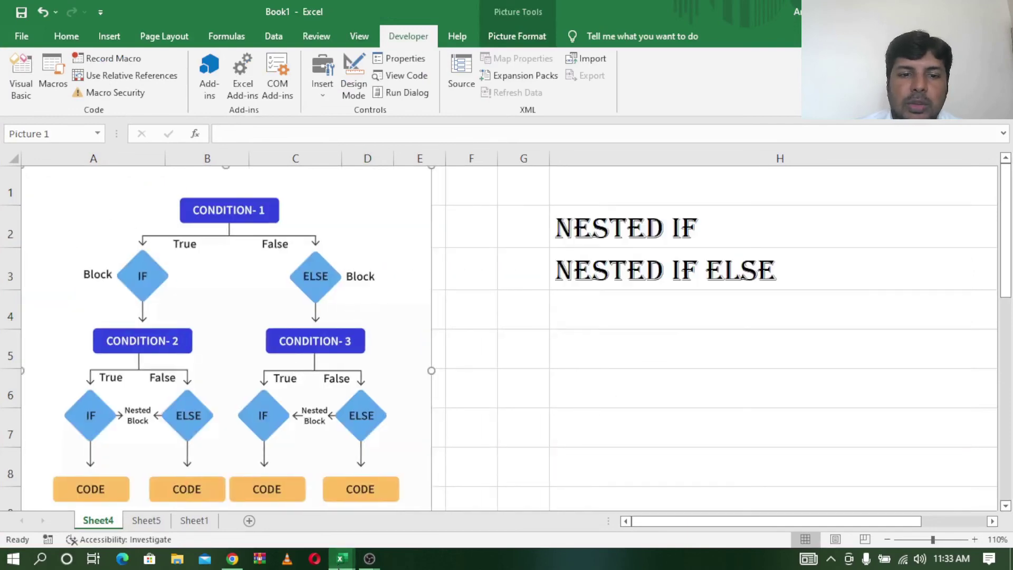
mouse_move(340, 558)
click(422, 498)
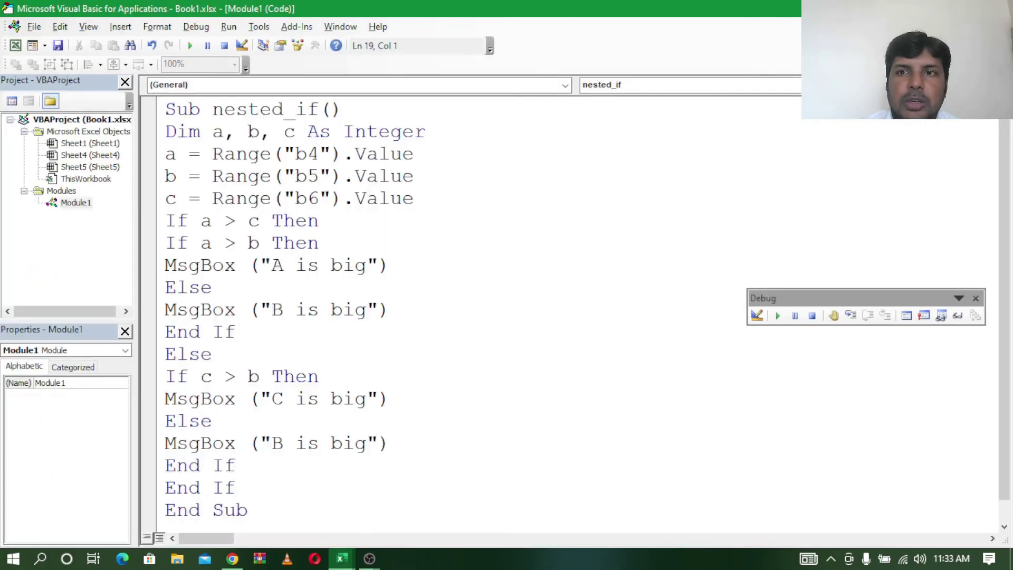
drag(454, 8, 749, 55)
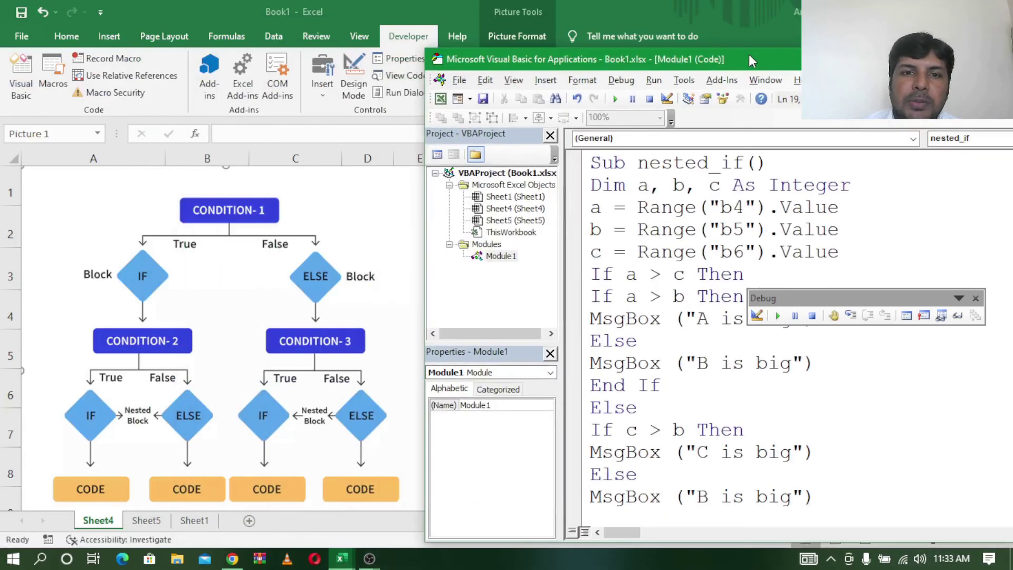
Step: Close the Debug toolbar and highlight the If a > c, If a > b and outer Else lines
click(976, 298)
drag(590, 273, 744, 274)
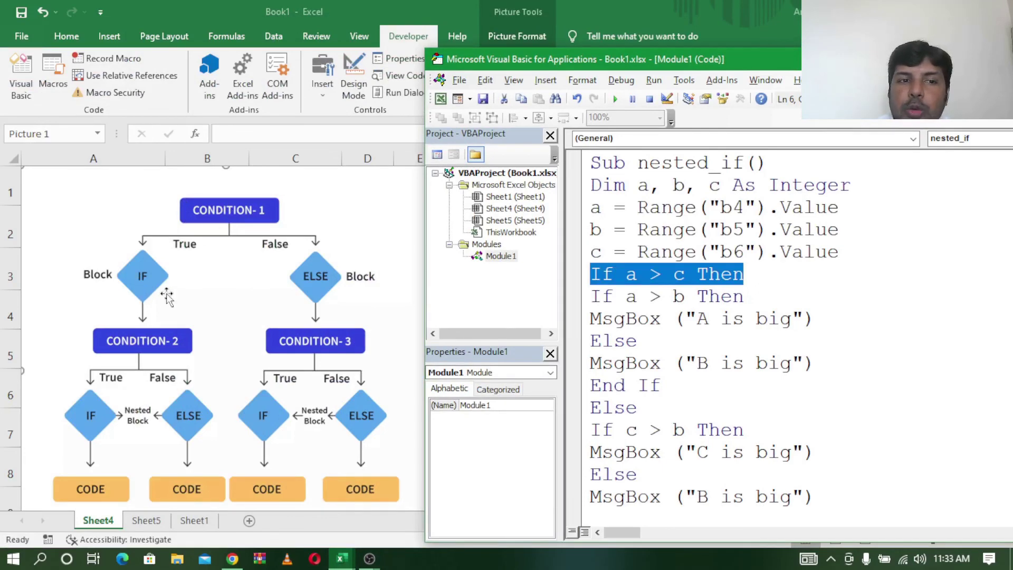
click(591, 297)
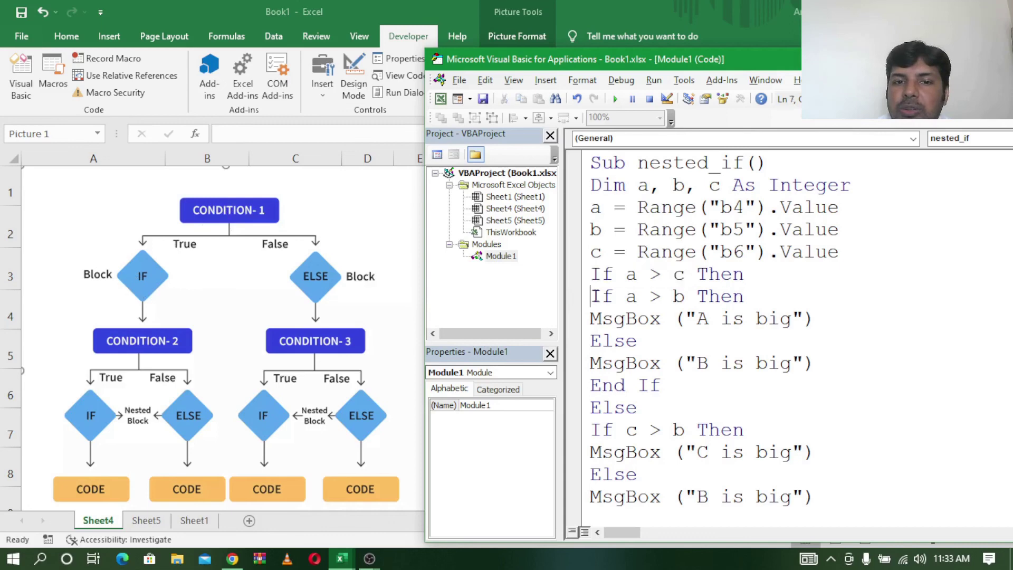
drag(591, 296, 774, 298)
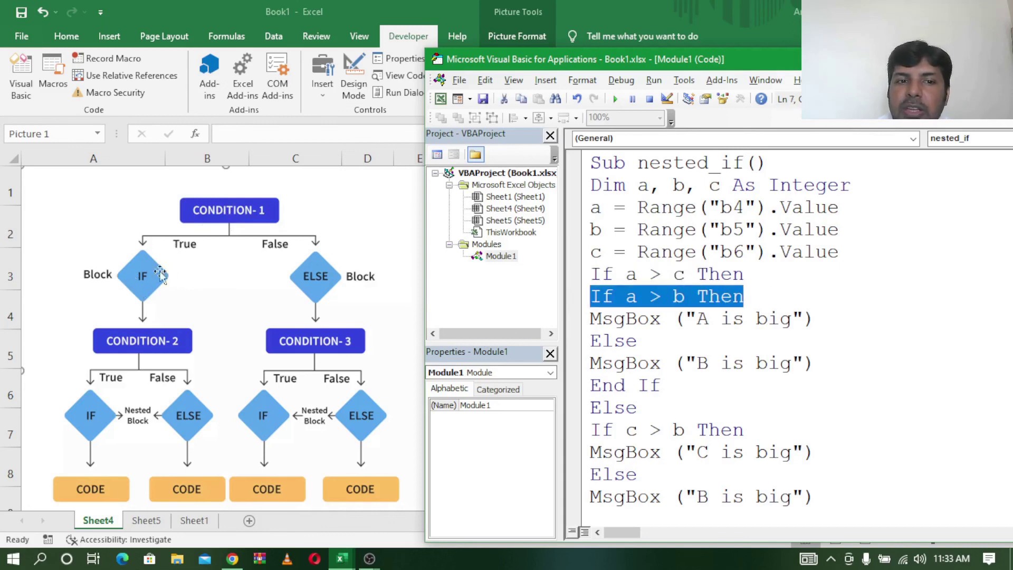
drag(593, 415, 678, 415)
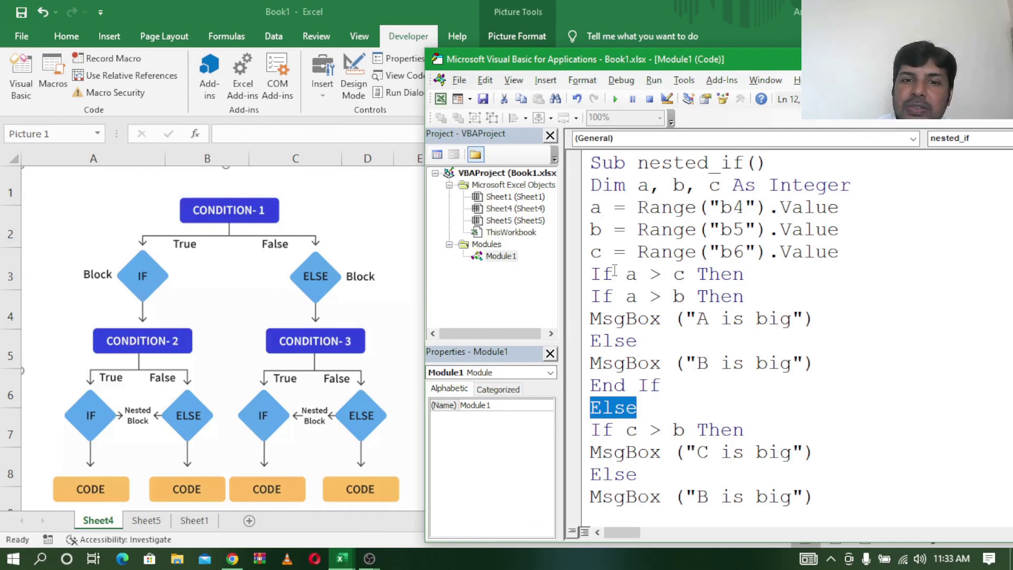
Step: Highlight If a > b and each MsgBox line: 'A is big', 'B is big', 'C is big', 'B is big'
drag(593, 292, 771, 297)
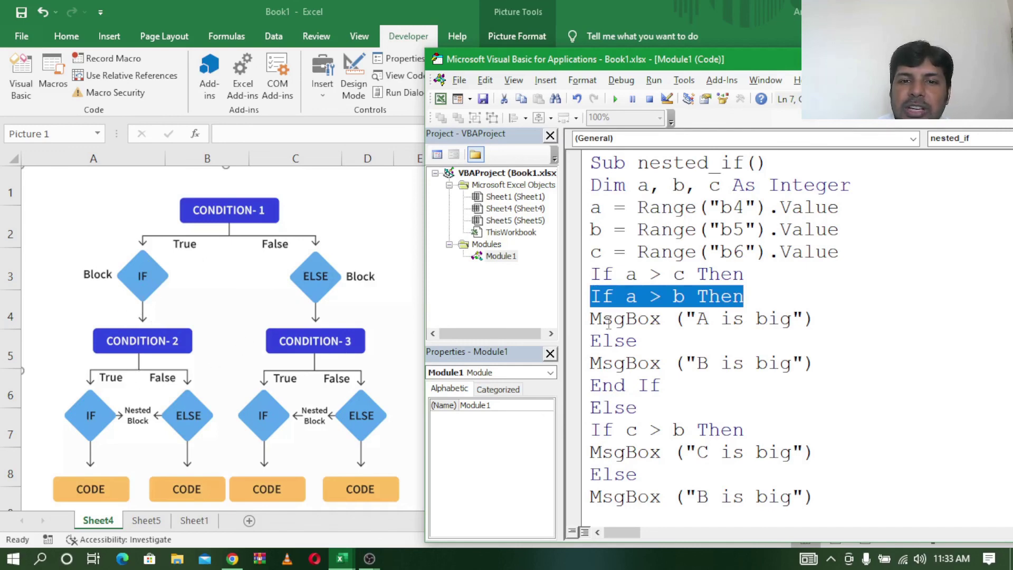
drag(590, 319, 829, 326)
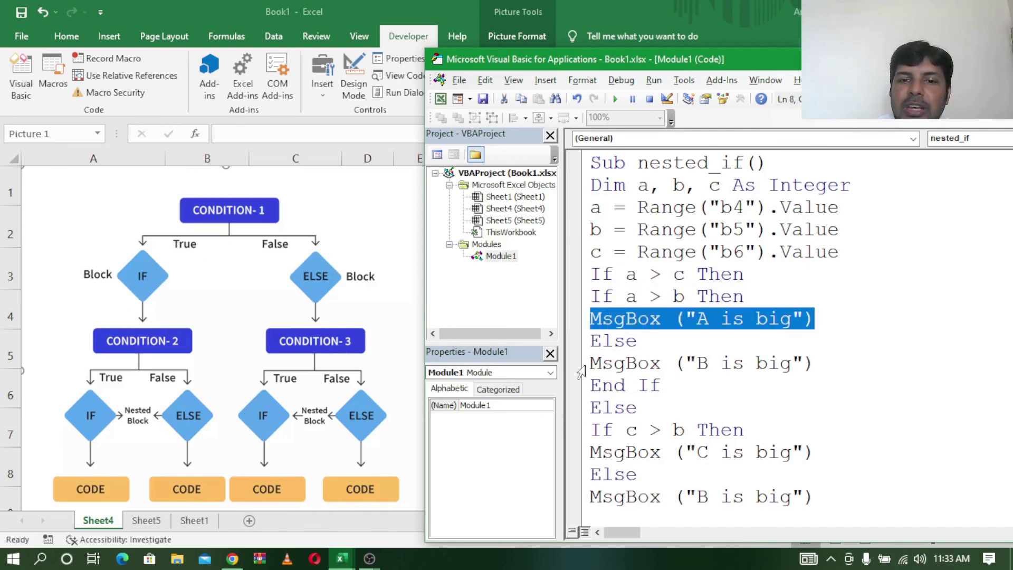
drag(590, 363, 841, 365)
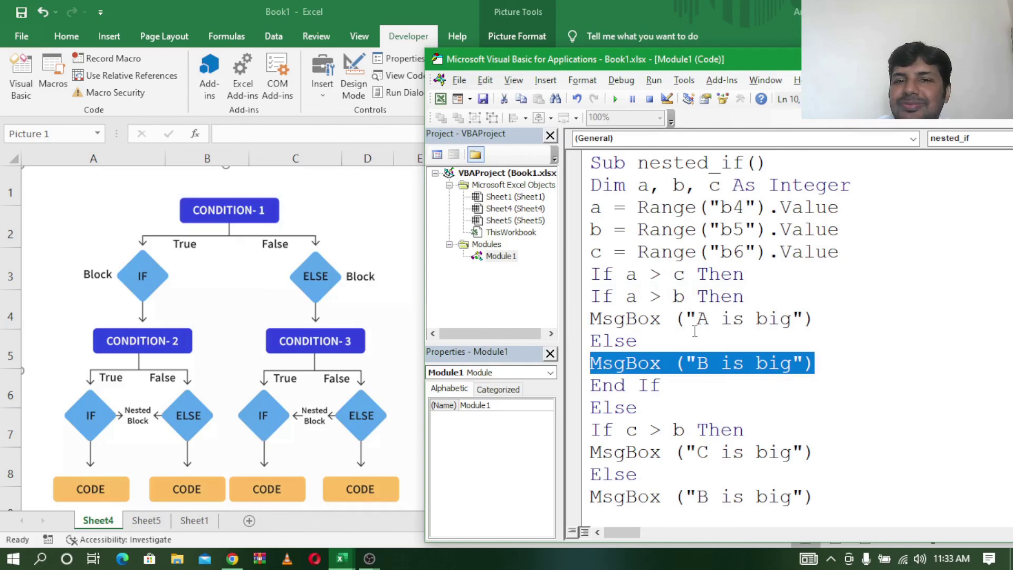
click(591, 438)
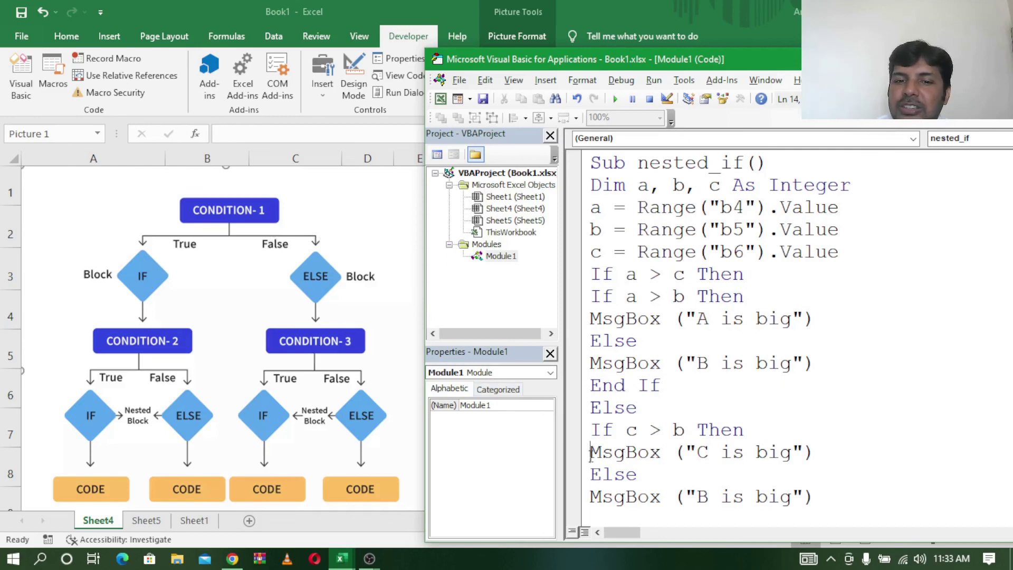
drag(591, 452, 844, 464)
click(659, 483)
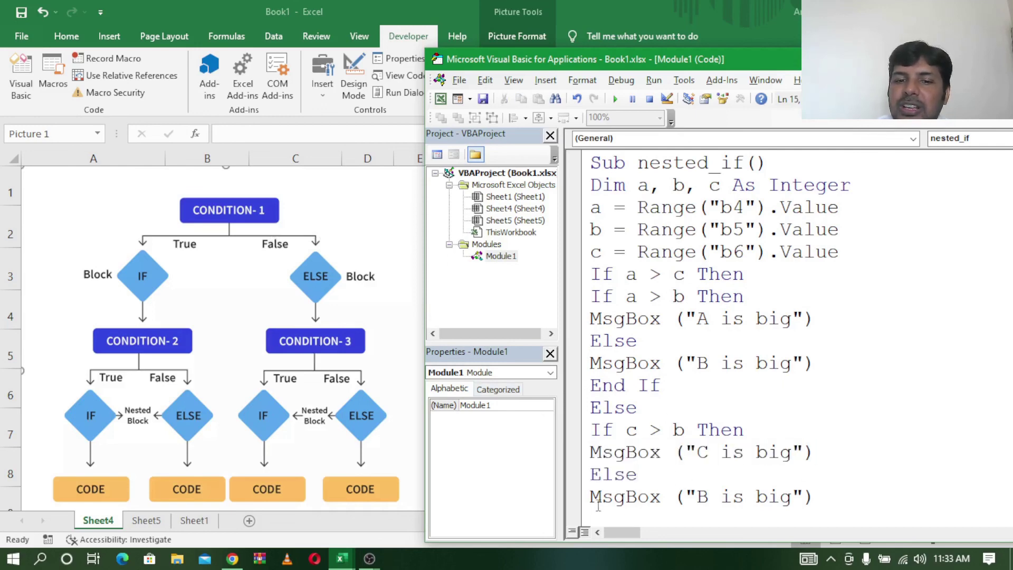
drag(591, 497, 839, 502)
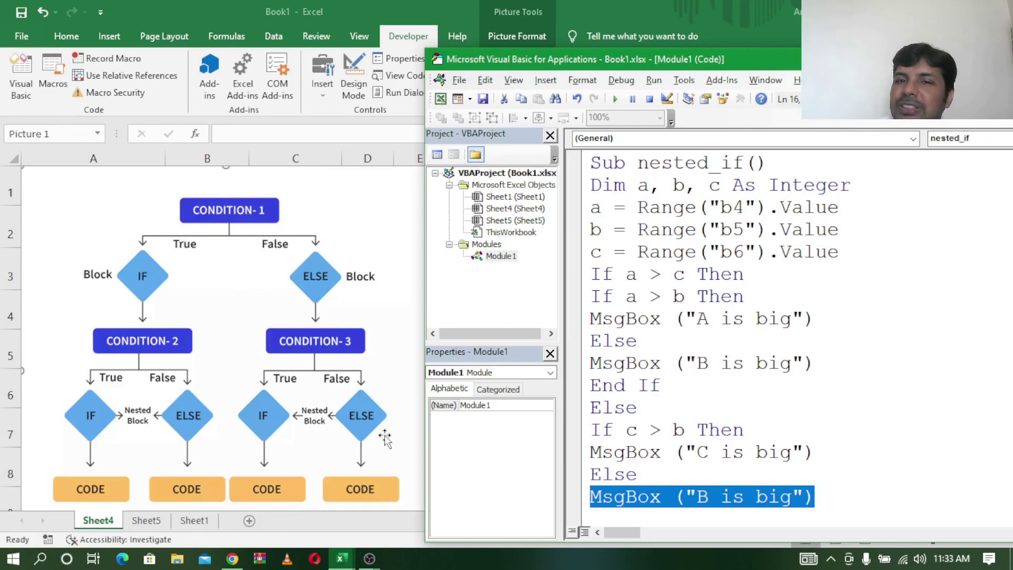
click(956, 362)
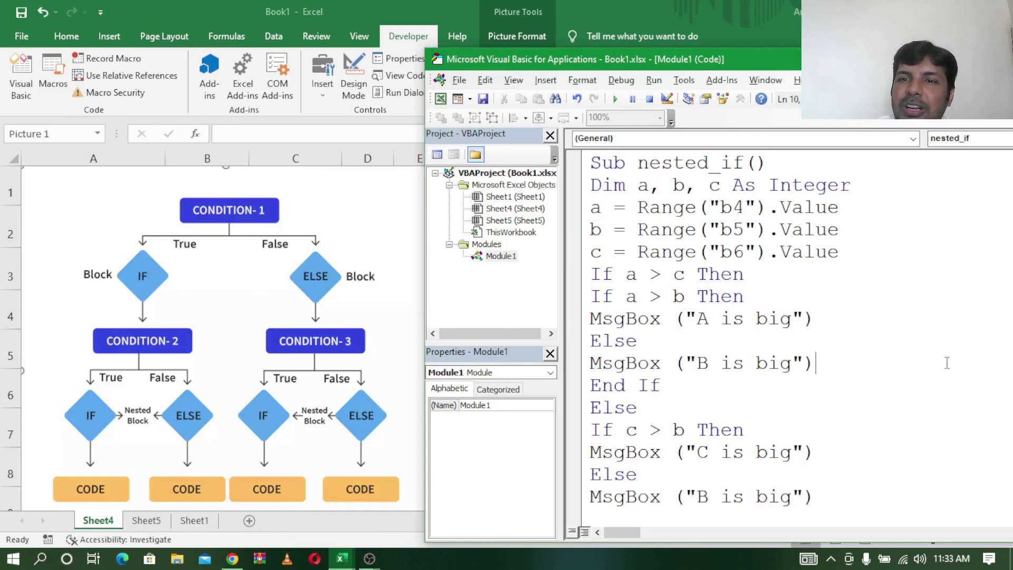